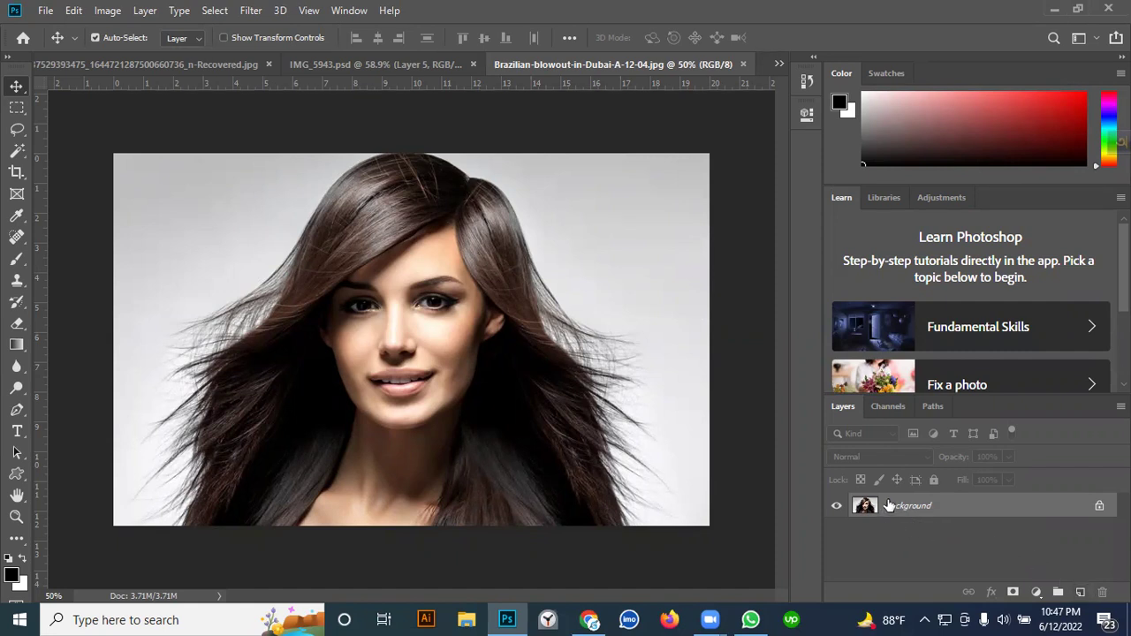
# Step: Duplicate the Background layer and choose the Background Eraser tool
pyautogui.moveTo(903, 508); pyautogui.dragTo(1079, 592)
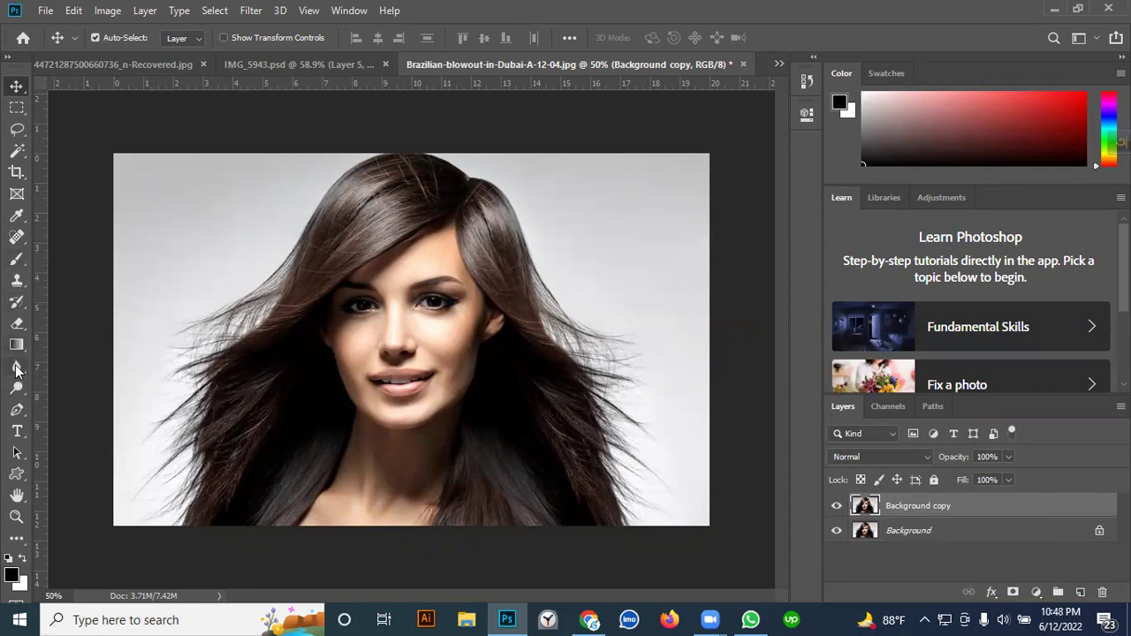
pyautogui.click(18, 328)
pyautogui.rightClick(18, 329)
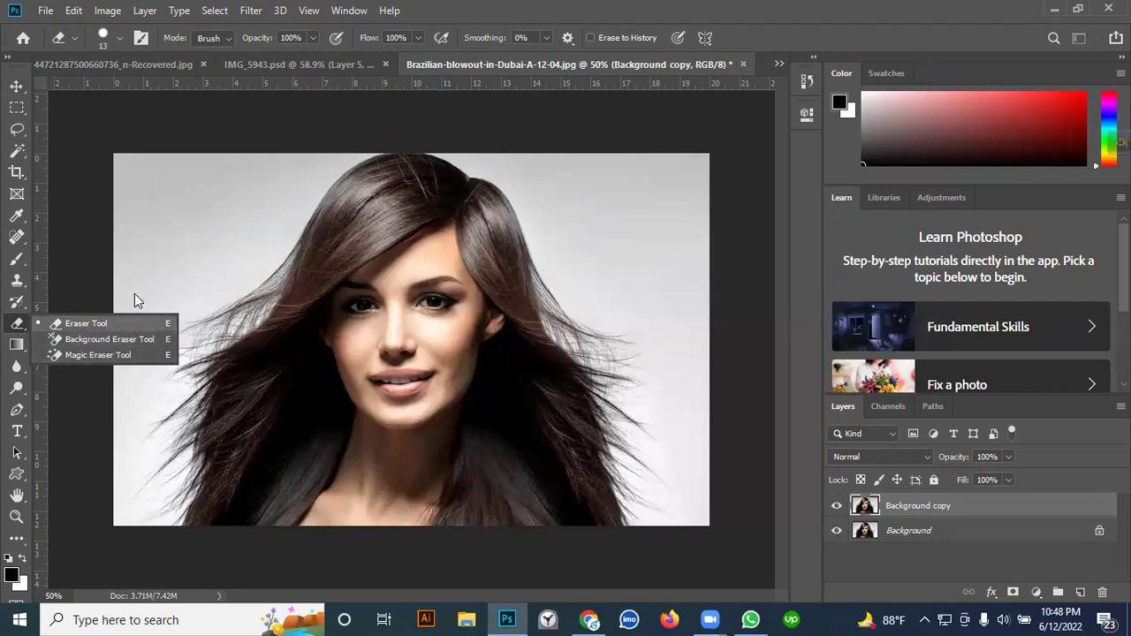
pyautogui.click(129, 341)
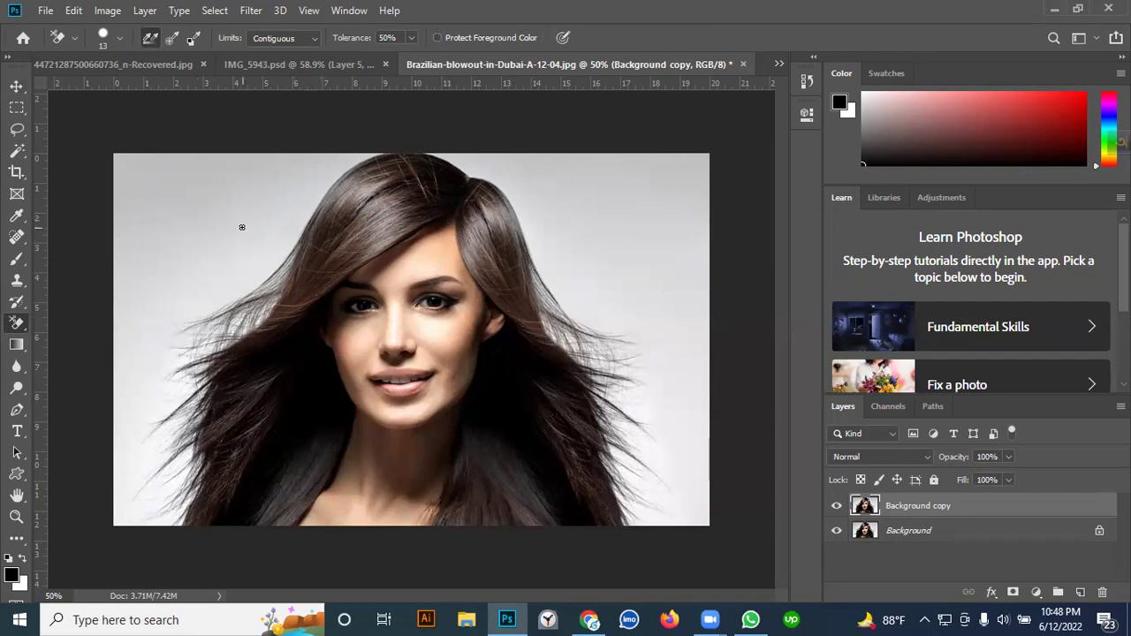
# Step: Enlarge the background eraser brush to a size of 150
pyautogui.press(']')
pyautogui.press(']')
pyautogui.press(']')
pyautogui.press(']')
pyautogui.press(']')
pyautogui.press(']')
pyautogui.press(']')
pyautogui.press(']')
pyautogui.press(']')
pyautogui.press(']')
pyautogui.press(']')
pyautogui.press(']')
pyautogui.press(']')
pyautogui.press(']')
pyautogui.press('[')
pyautogui.press('[')
pyautogui.press('[')
pyautogui.press(']')
pyautogui.press(']')
pyautogui.press(']')
pyautogui.press(']')
pyautogui.press(']')
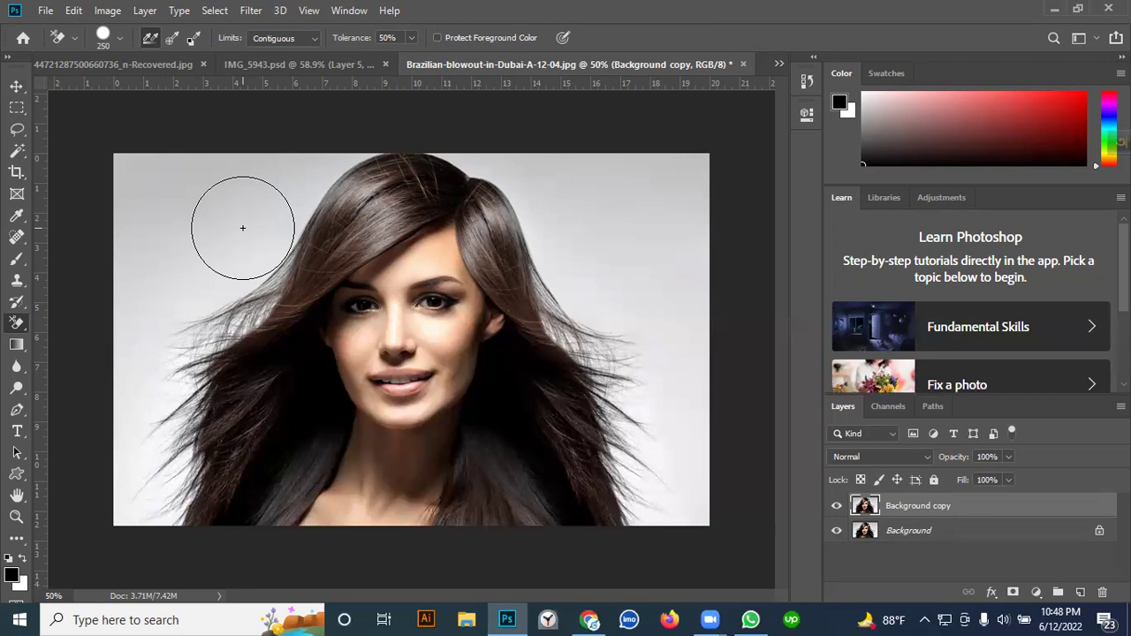
pyautogui.press('[')
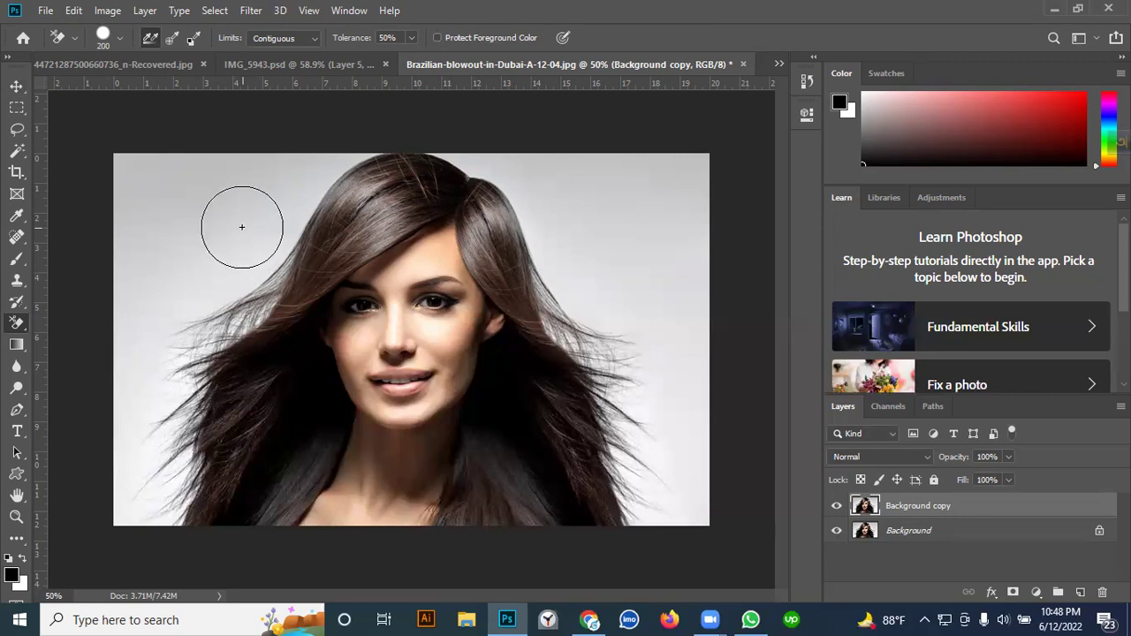
pyautogui.press('[')
pyautogui.press('[')
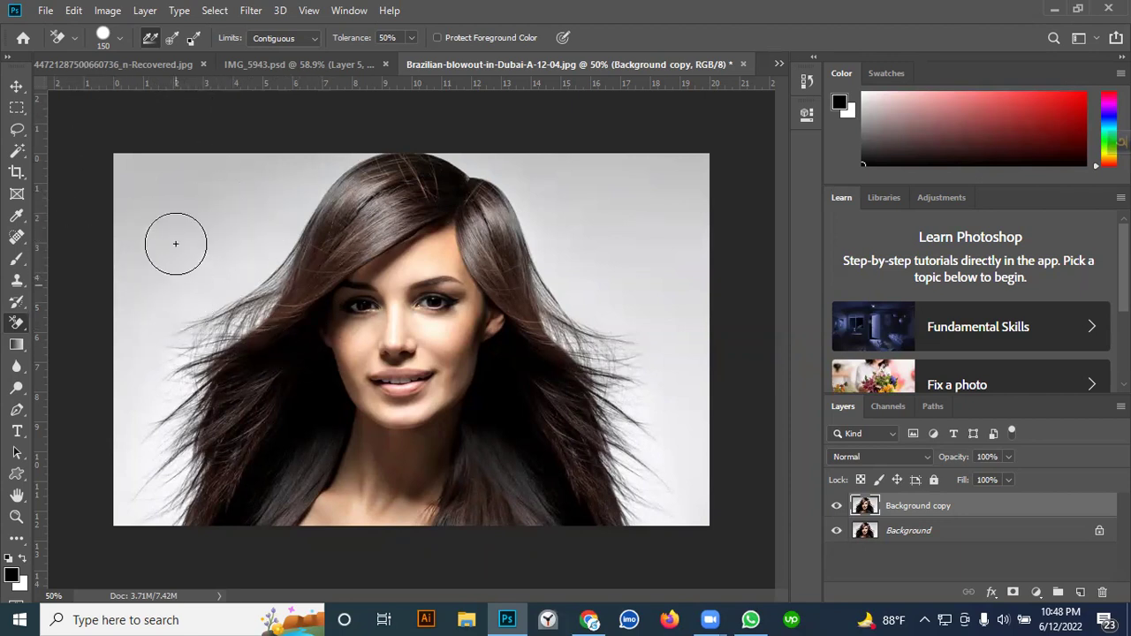
# Step: Configure the background eraser to sample once, with Discontiguous limits and 73% tolerance
pyautogui.click(173, 41)
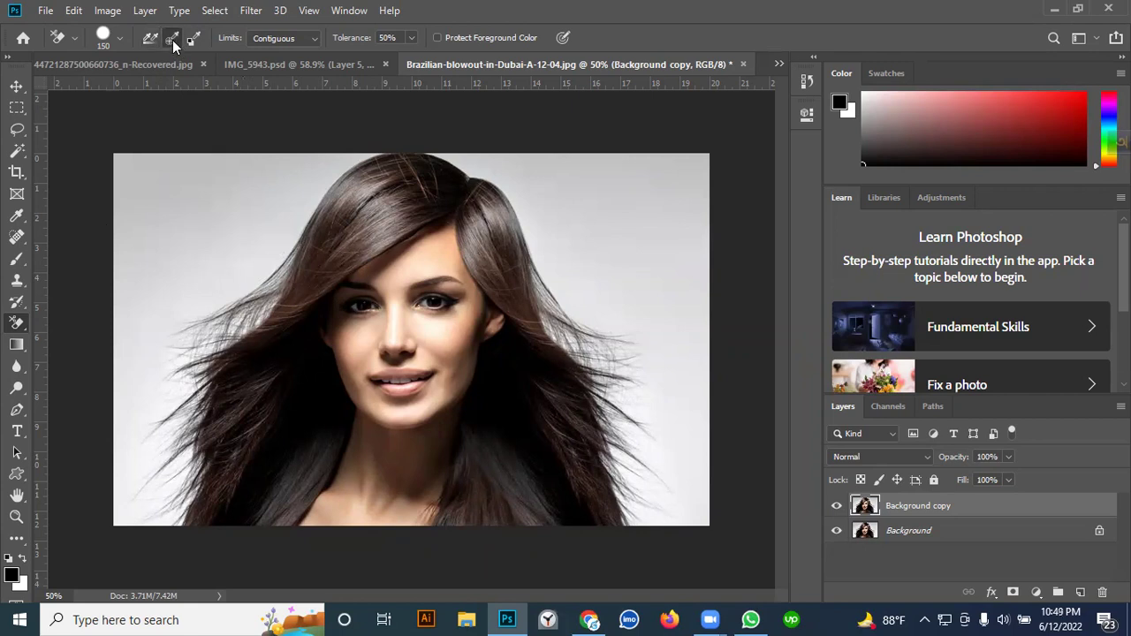
pyautogui.click(302, 43)
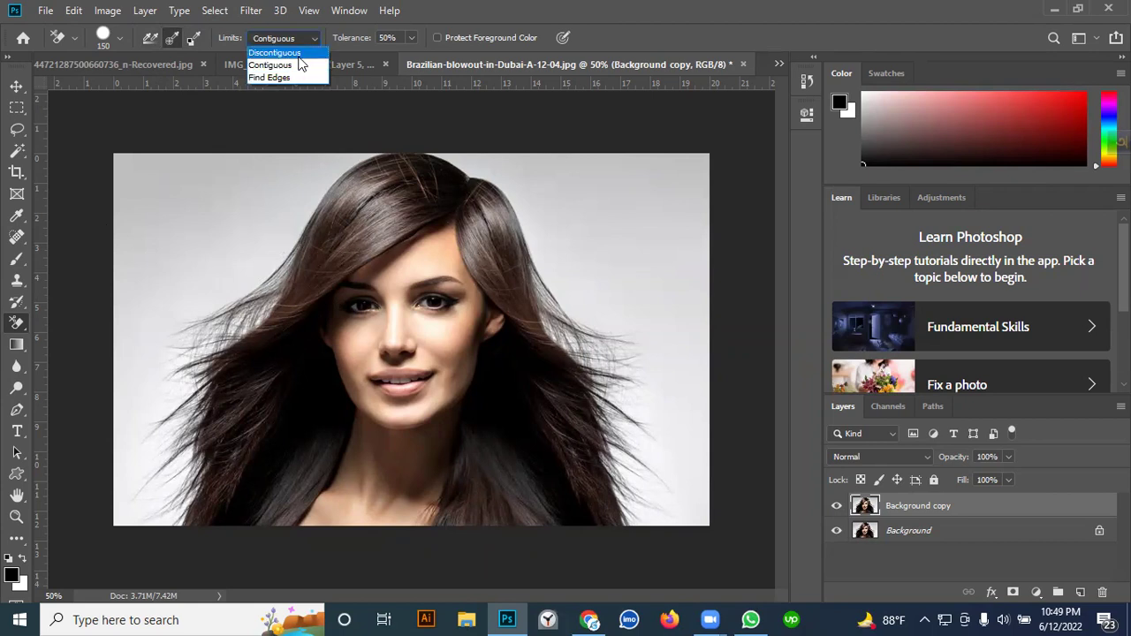
pyautogui.click(300, 52)
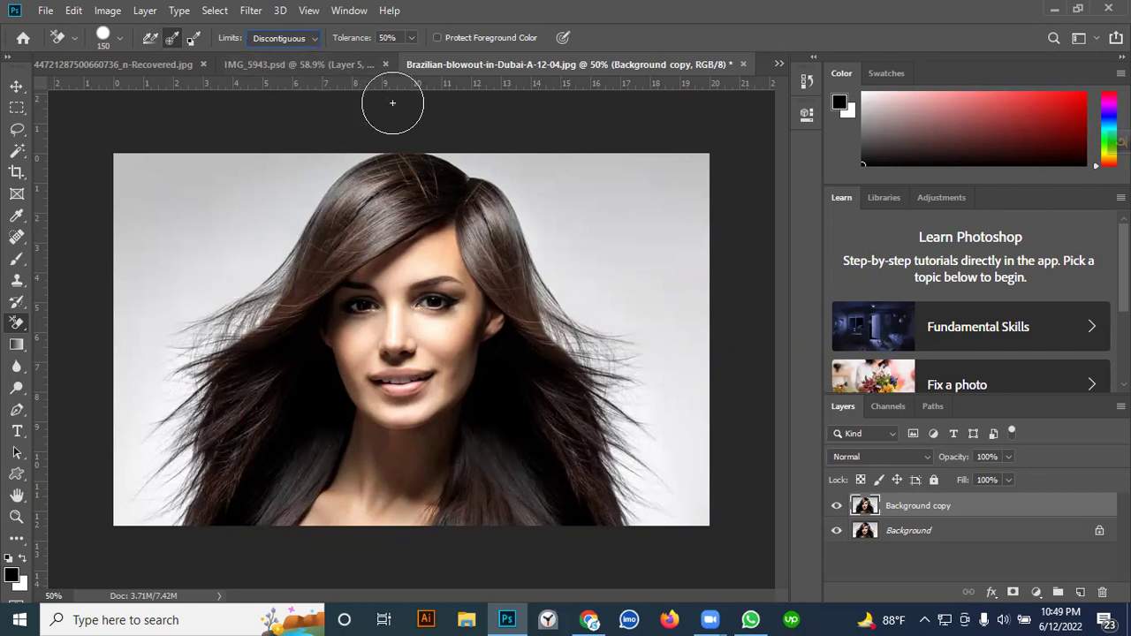
pyautogui.click(411, 38)
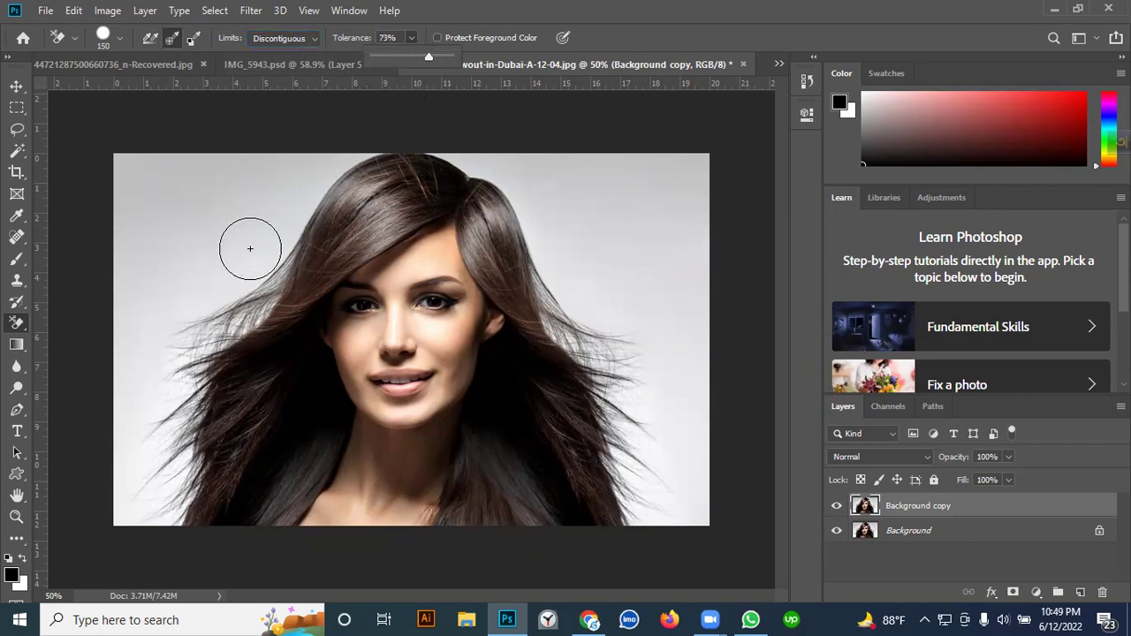
pyautogui.click(177, 324)
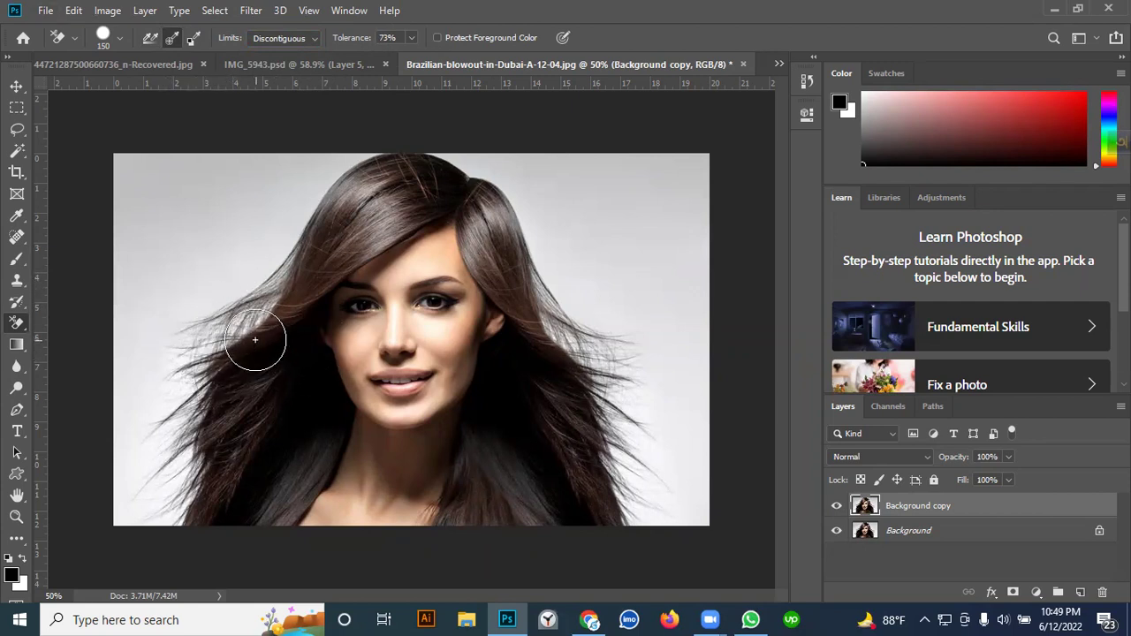
# Step: Sample the light grey backdrop beside the hair as the foreground colour and raise the eraser tolerance to 100%
pyautogui.scroll(1, 254, 339)
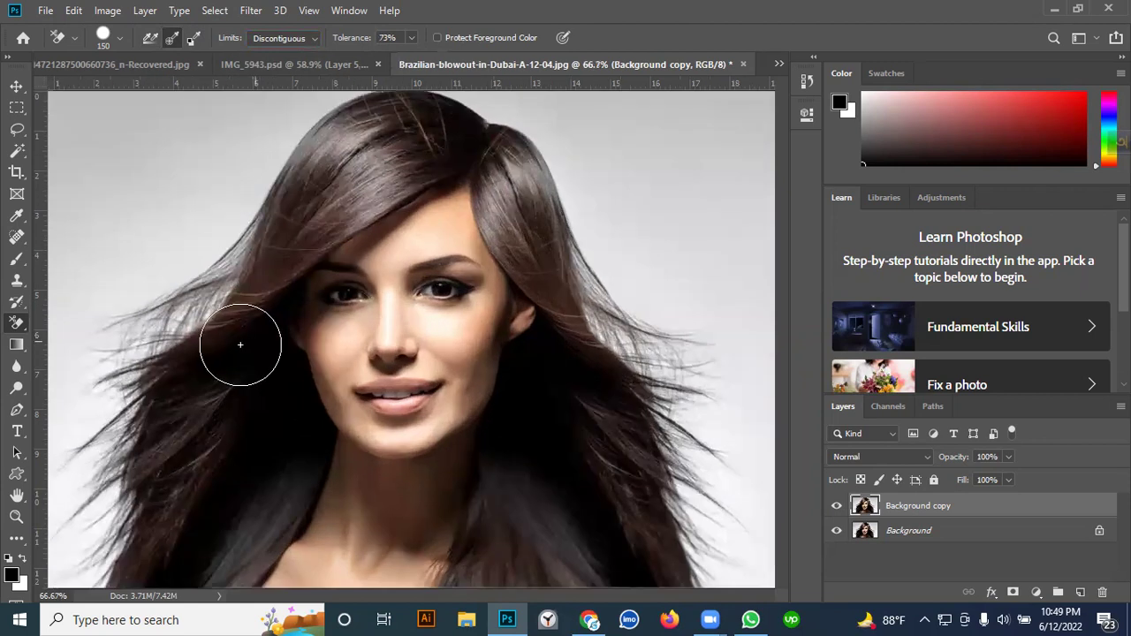
pyautogui.moveTo(227, 341)
pyautogui.mouseDown()
pyautogui.moveTo(415, 324)
pyautogui.moveTo(341, 309)
pyautogui.mouseUp()
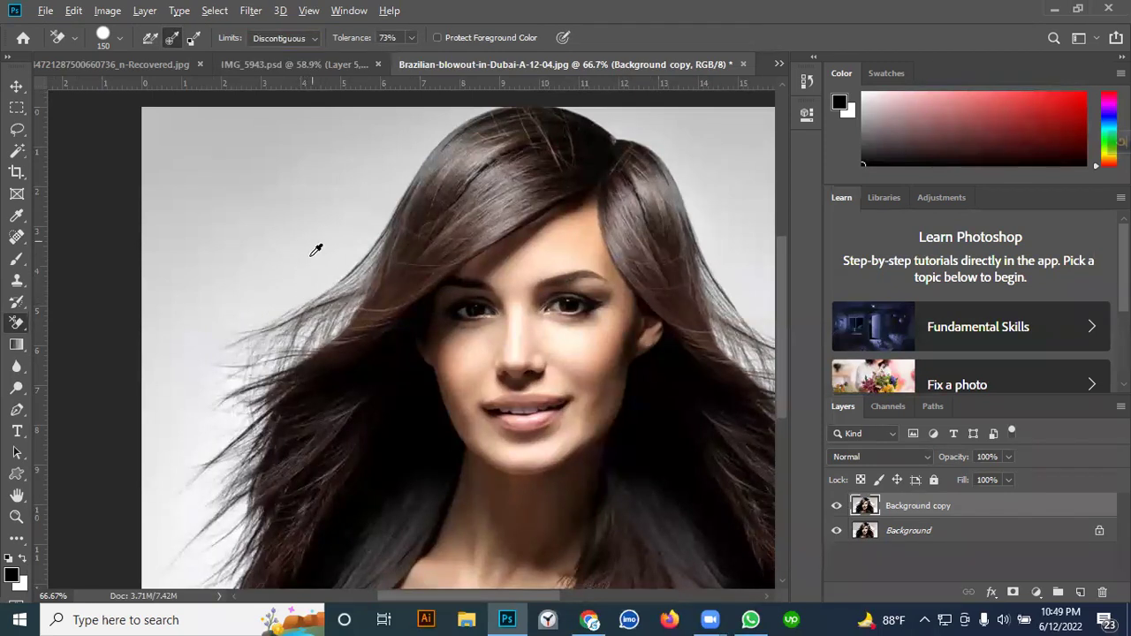
pyautogui.keyDown('alt'); pyautogui.click(309, 303); pyautogui.keyUp('alt')
pyautogui.keyDown('alt'); pyautogui.click(316, 290); pyautogui.keyUp('alt')
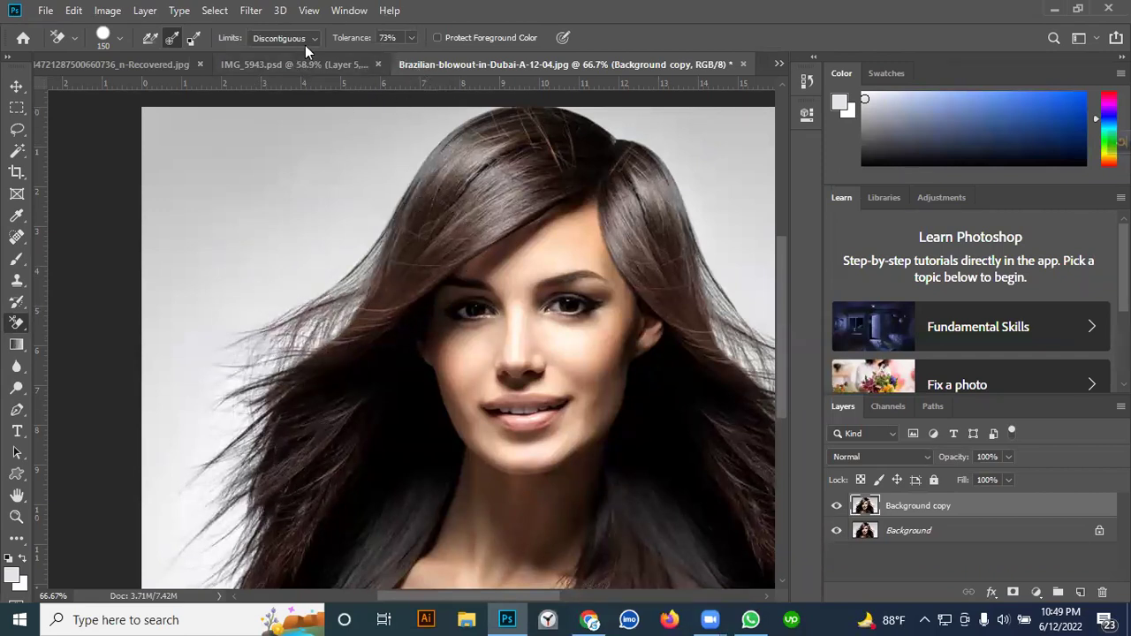
pyautogui.click(411, 38)
pyautogui.moveTo(410, 56); pyautogui.dragTo(431, 56)
# Step: Add a new empty layer directly above the Background layer, beneath the duplicated portrait
pyautogui.click(951, 506)
pyautogui.click(910, 531)
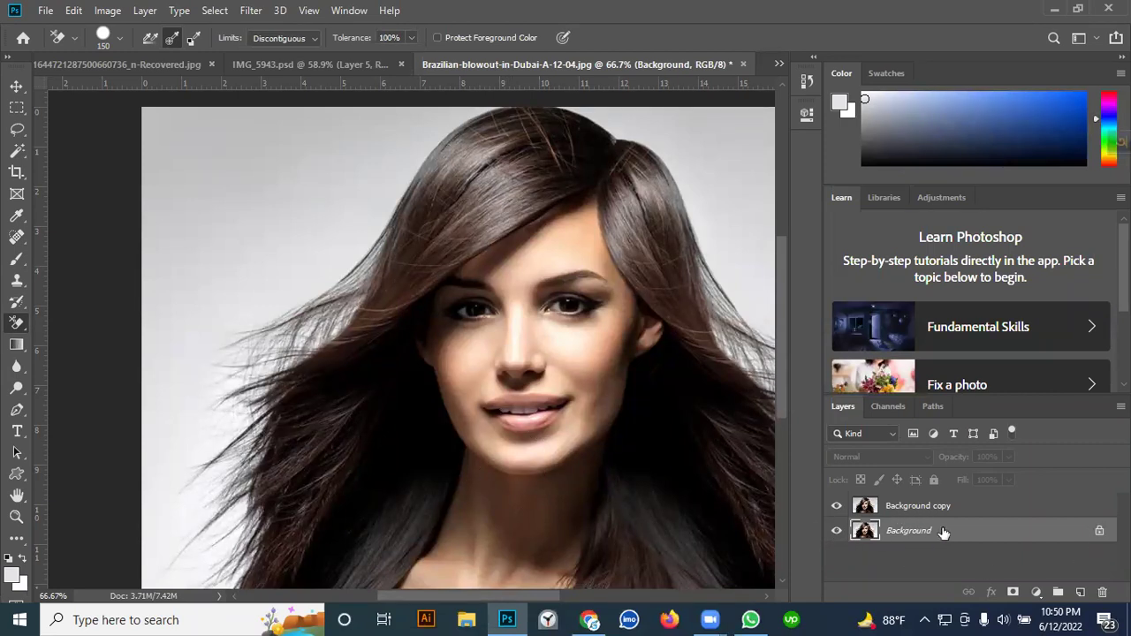
pyautogui.click(1079, 591)
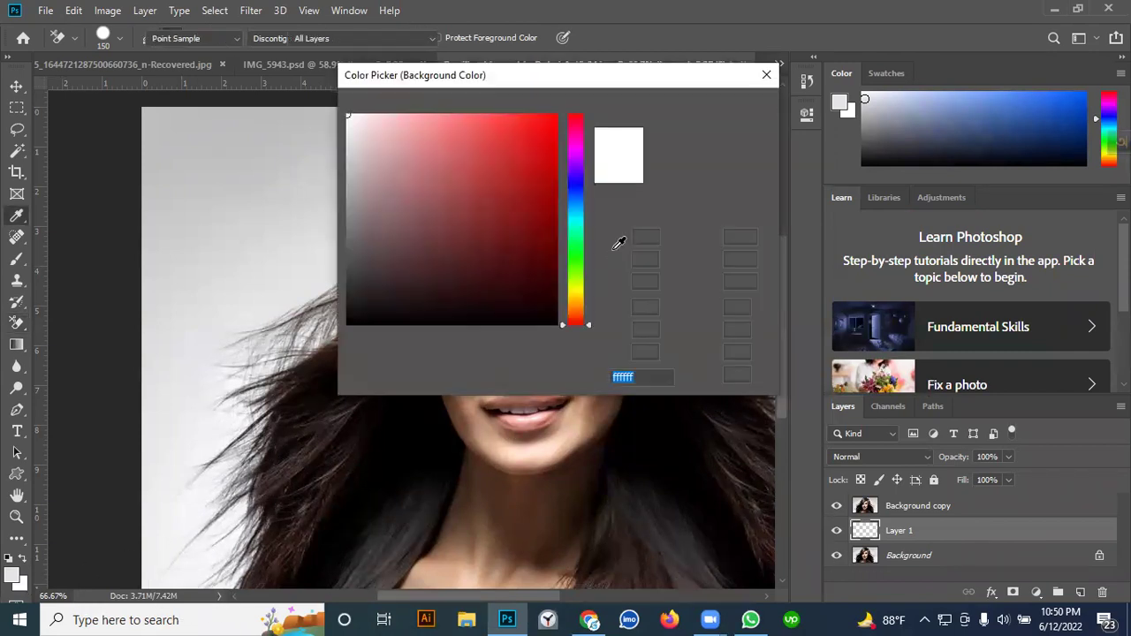
# Step: Fill the new layer with red ff001e as the background colour and make the Background copy layer active again
pyautogui.click(572, 147)
pyautogui.click(551, 183)
pyautogui.moveTo(572, 147); pyautogui.dragTo(562, 106)
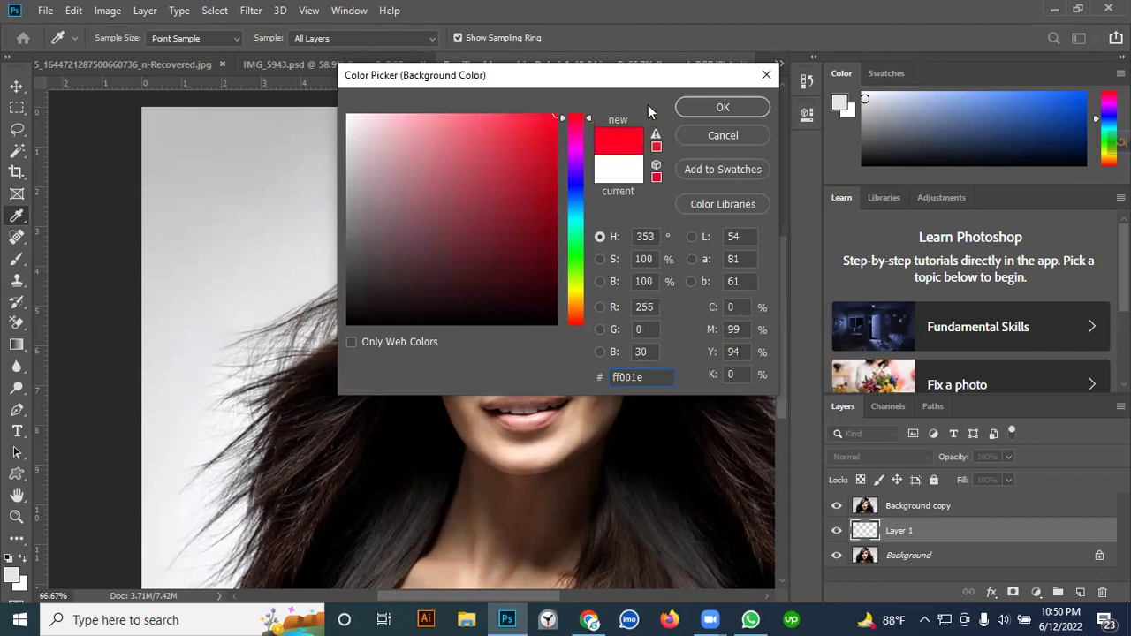
pyautogui.click(695, 106)
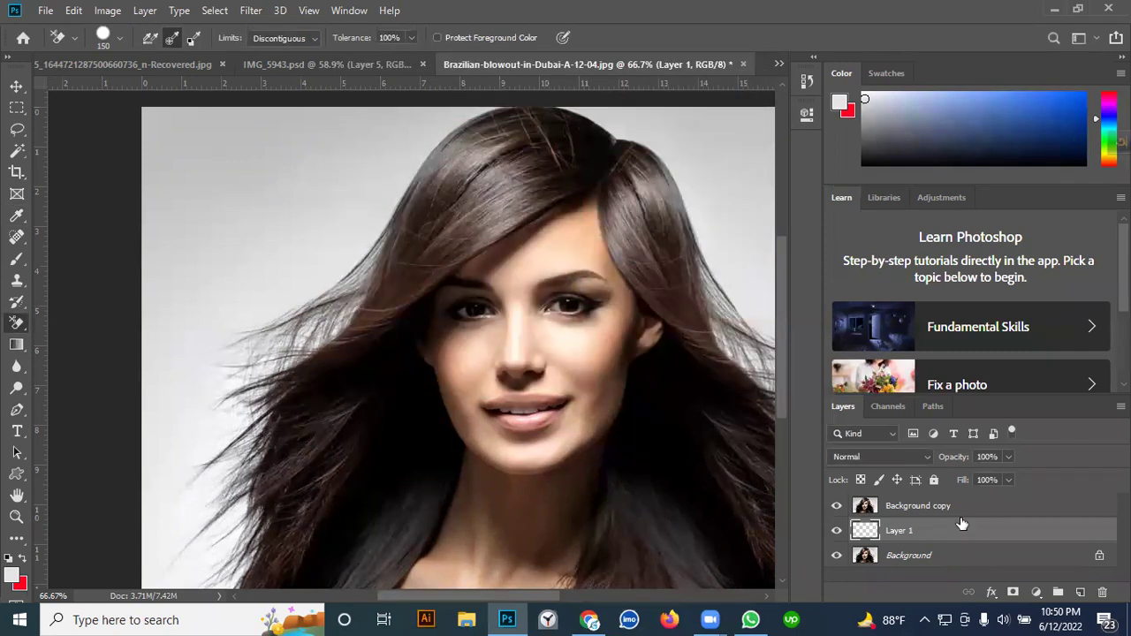
pyautogui.hotkey('ctrl', 'BackSpace')
pyautogui.click(882, 508)
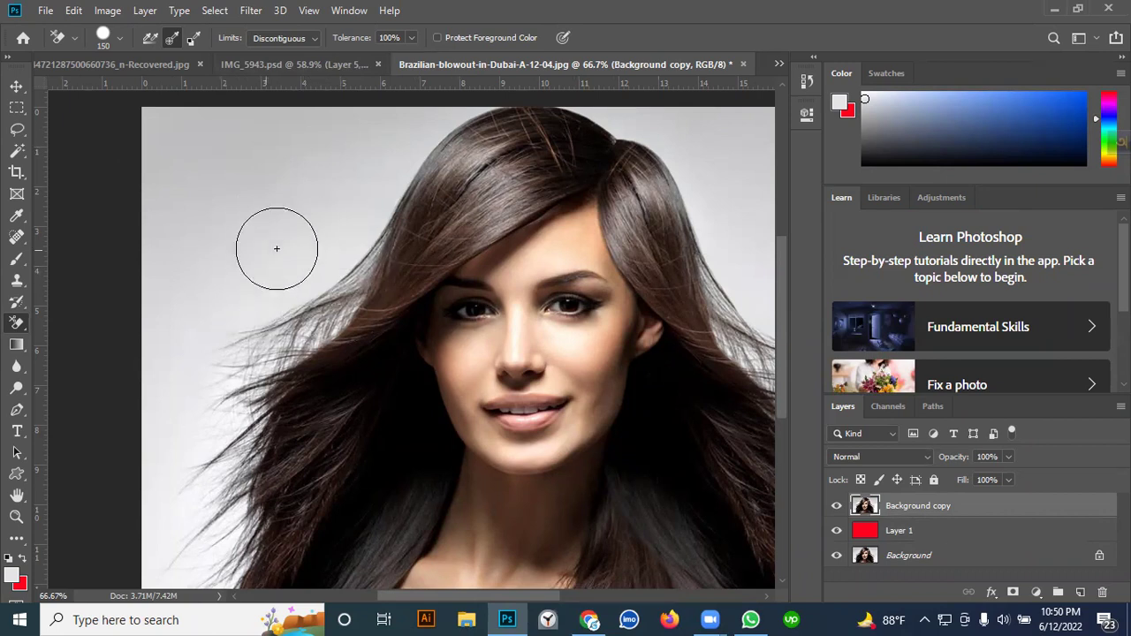
# Step: Try erasing the backdrop along the hair on the portrait's left side at 100% tolerance, with a newly sampled backdrop colour, and undo the stroke
pyautogui.scroll(-3, 327, 269)
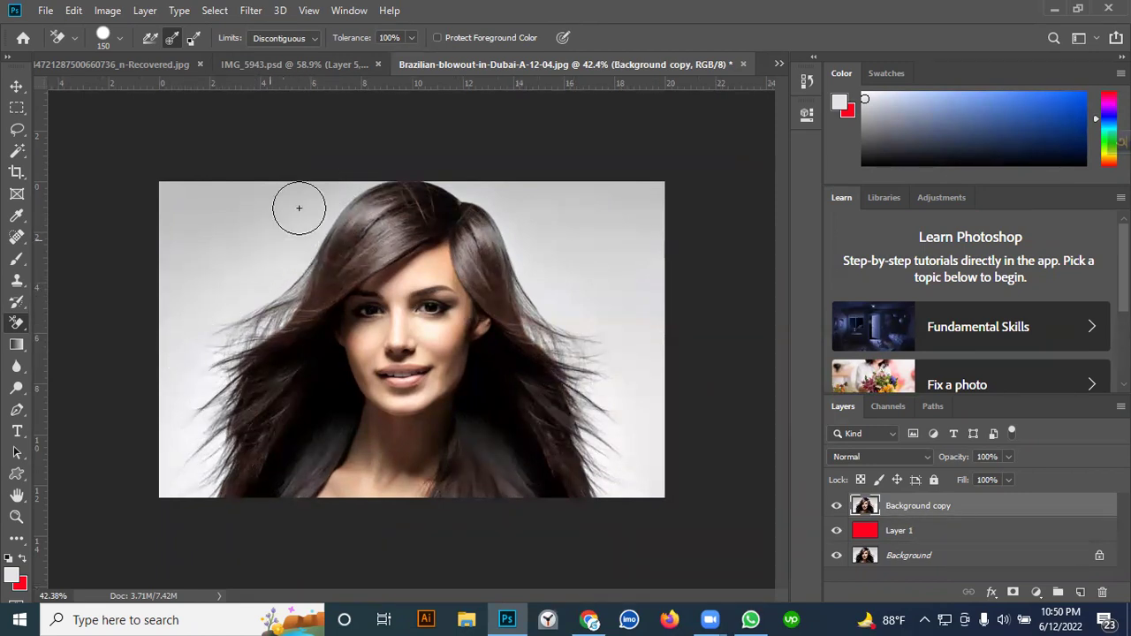
pyautogui.scroll(3, 187, 344)
pyautogui.scroll(1, 181, 353)
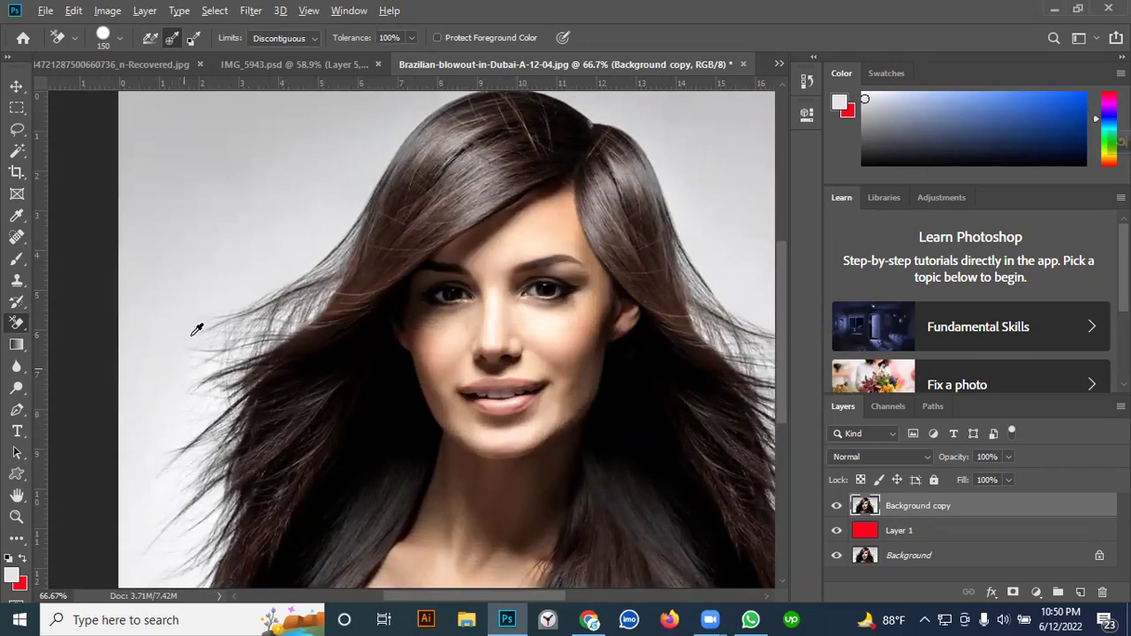
pyautogui.keyDown('alt'); pyautogui.click(201, 303); pyautogui.keyUp('alt')
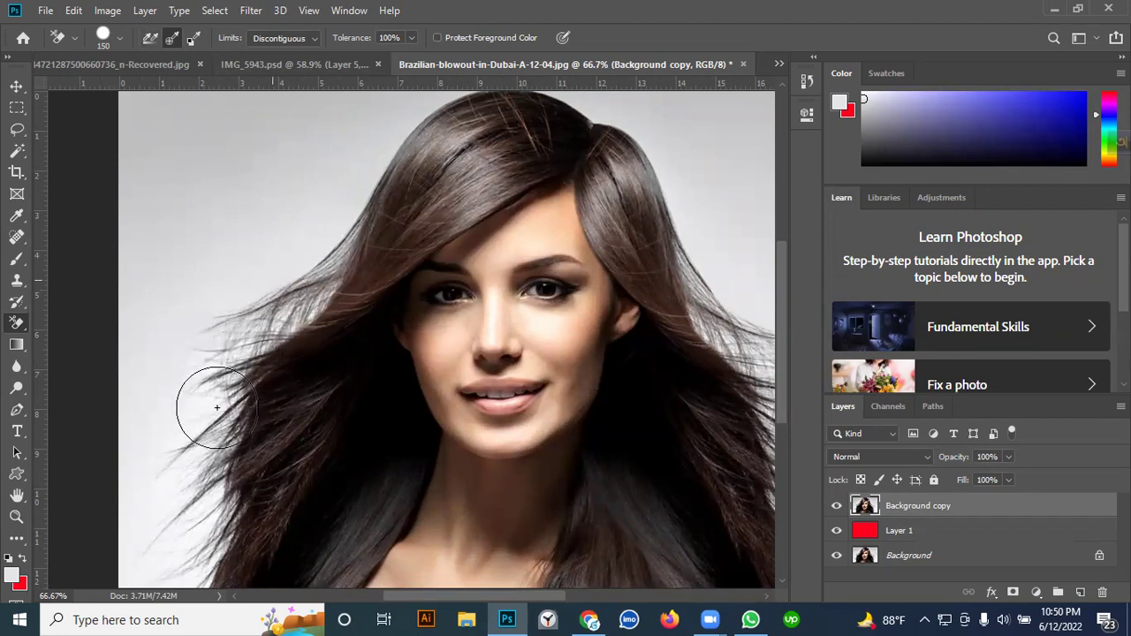
pyautogui.moveTo(270, 273)
pyautogui.mouseDown()
pyautogui.moveTo(238, 460)
pyautogui.moveTo(271, 298)
pyautogui.moveTo(206, 442)
pyautogui.moveTo(202, 496)
pyautogui.mouseUp()
pyautogui.hotkey('ctrl', 'z')
pyautogui.press('space')
pyautogui.moveTo(235, 421); pyautogui.dragTo(361, 315)
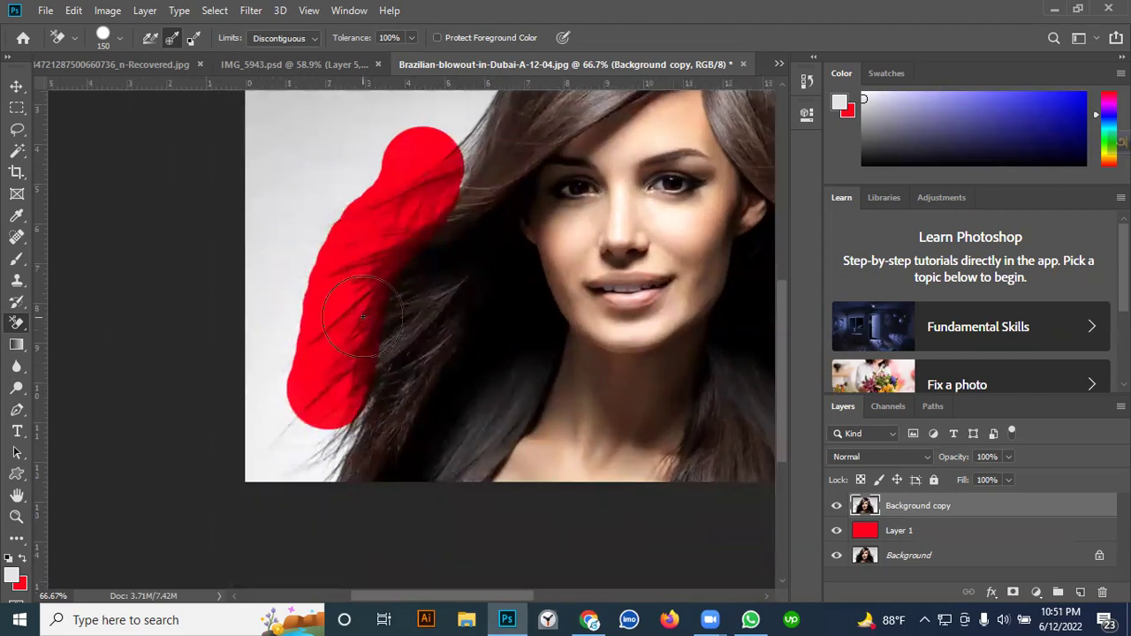
pyautogui.scroll(1, 393, 300)
pyautogui.scroll(2, 380, 345)
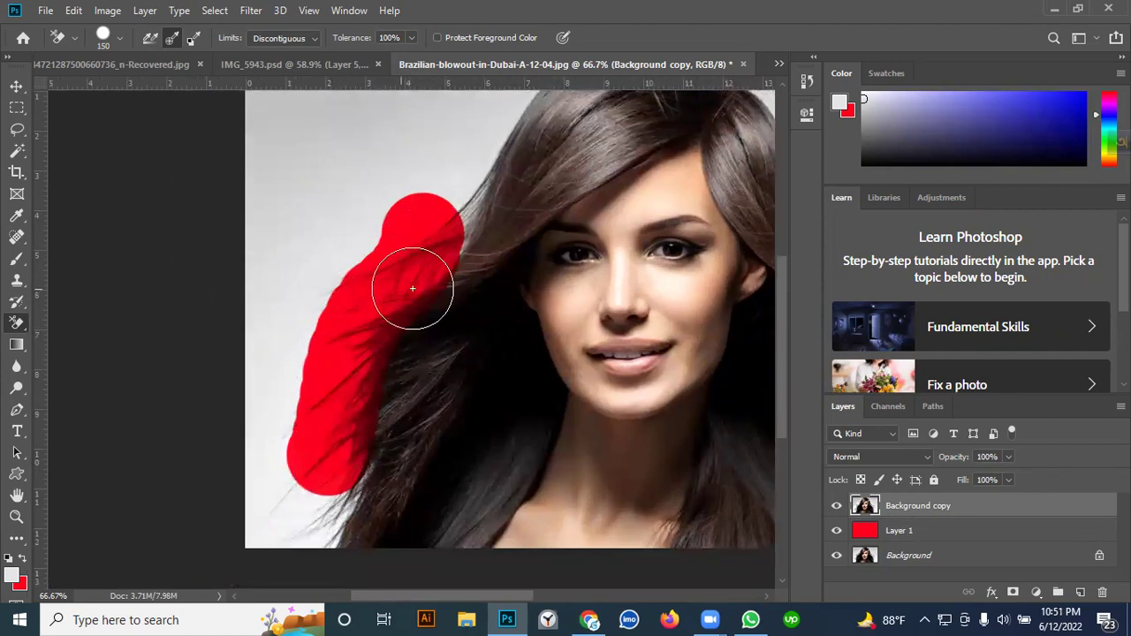
pyautogui.scroll(2, 504, 237)
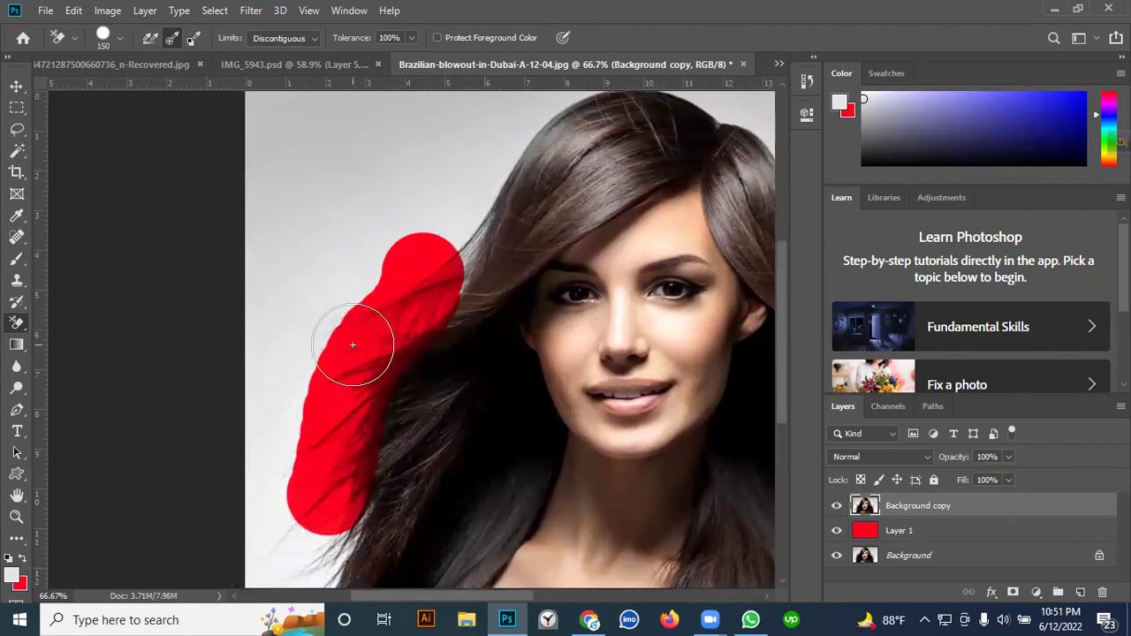
pyautogui.hotkey('ctrl', 'z')
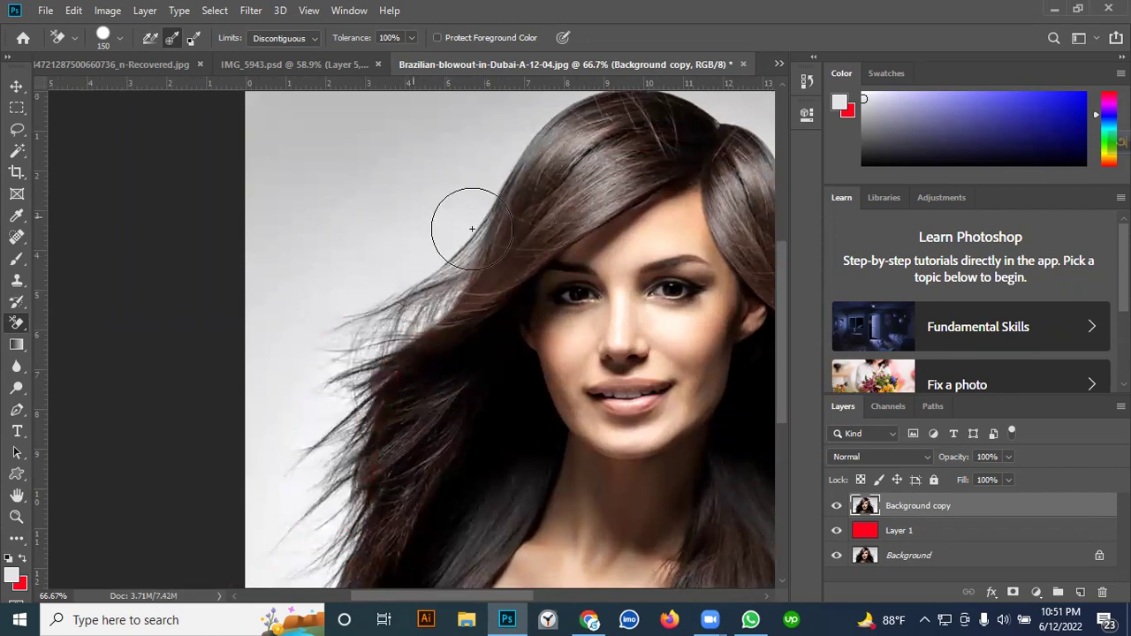
# Step: Lower the eraser tolerance to 47% and test it on the flyaway hair at the portrait's left, undoing each test stroke
pyautogui.click(411, 37)
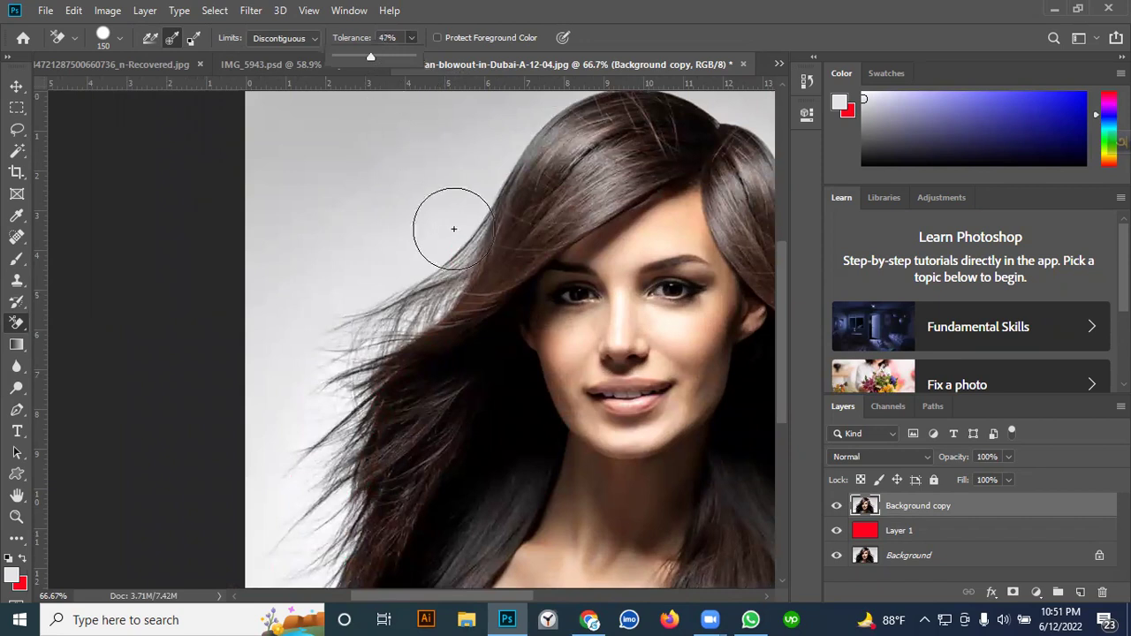
pyautogui.click(432, 283)
pyautogui.moveTo(432, 283); pyautogui.dragTo(434, 292)
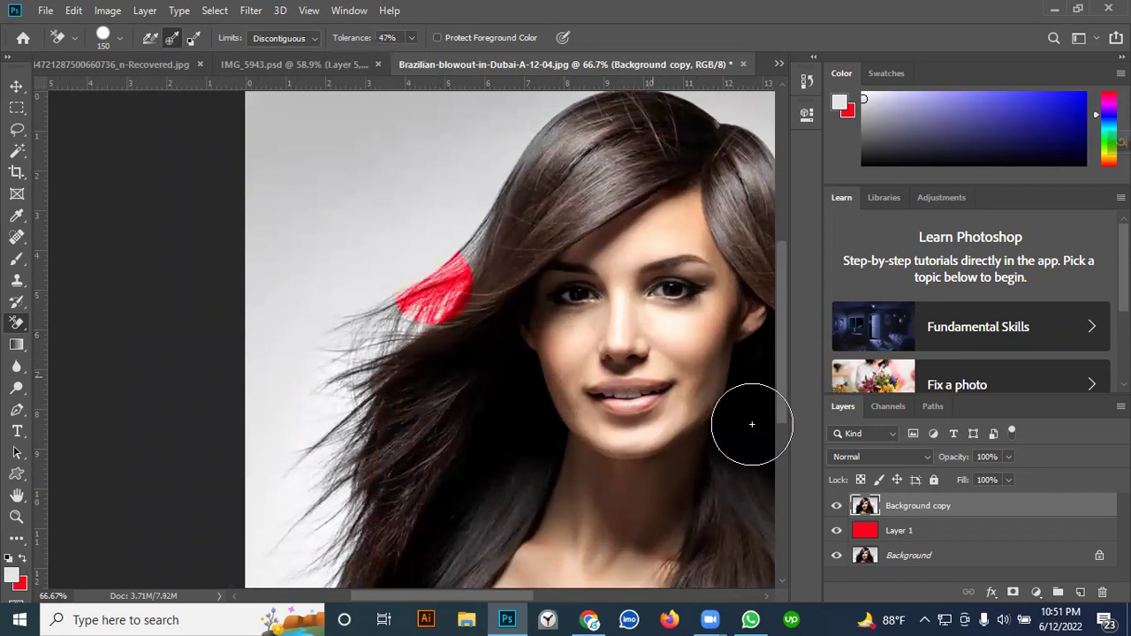
pyautogui.hotkey('ctrl', 'z')
pyautogui.moveTo(429, 281); pyautogui.dragTo(433, 292)
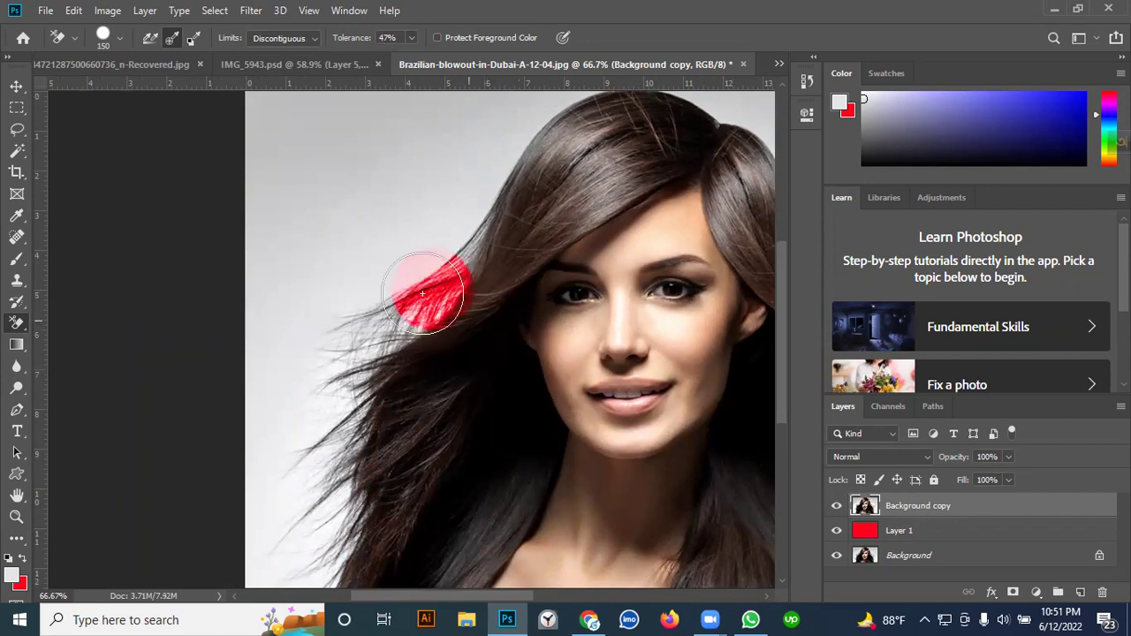
pyautogui.hotkey('ctrl', 'z')
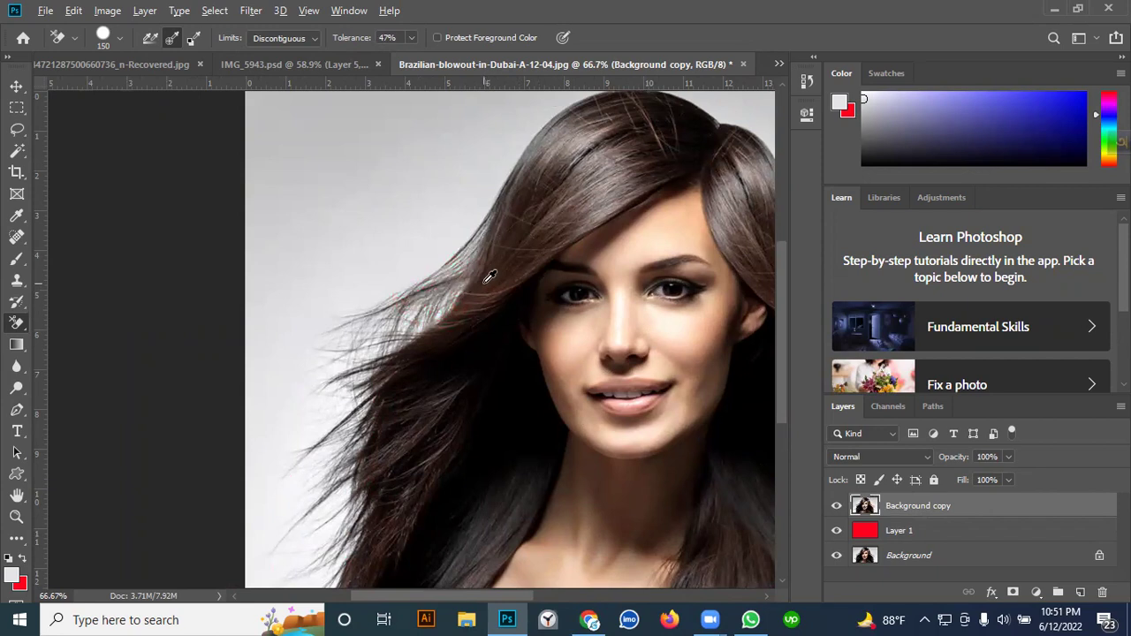
# Step: Try sampling the brown hair colour and erasing a spot of backdrop at the hair edge, and undo the erasure
pyautogui.keyDown('alt'); pyautogui.click(487, 279); pyautogui.keyUp('alt')
pyautogui.click(437, 267)
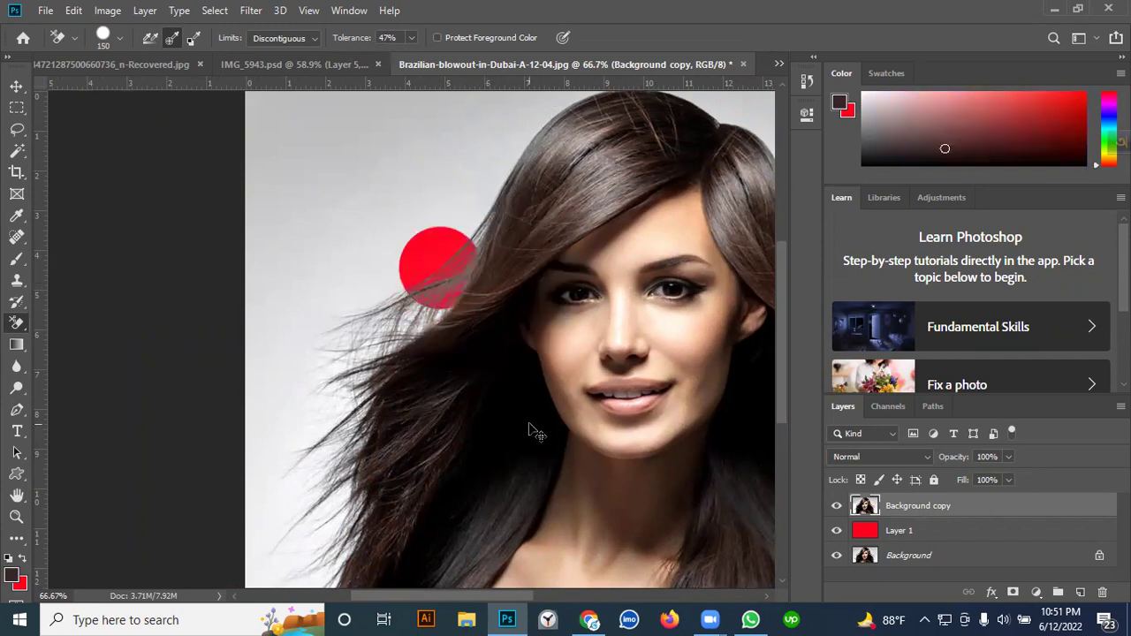
pyautogui.hotkey('ctrl', 'z')
# Step: Choose the Background Eraser again, resample the light backdrop colour and try erasing around the loose strands, undoing the stroke
pyautogui.scroll(3, 455, 279)
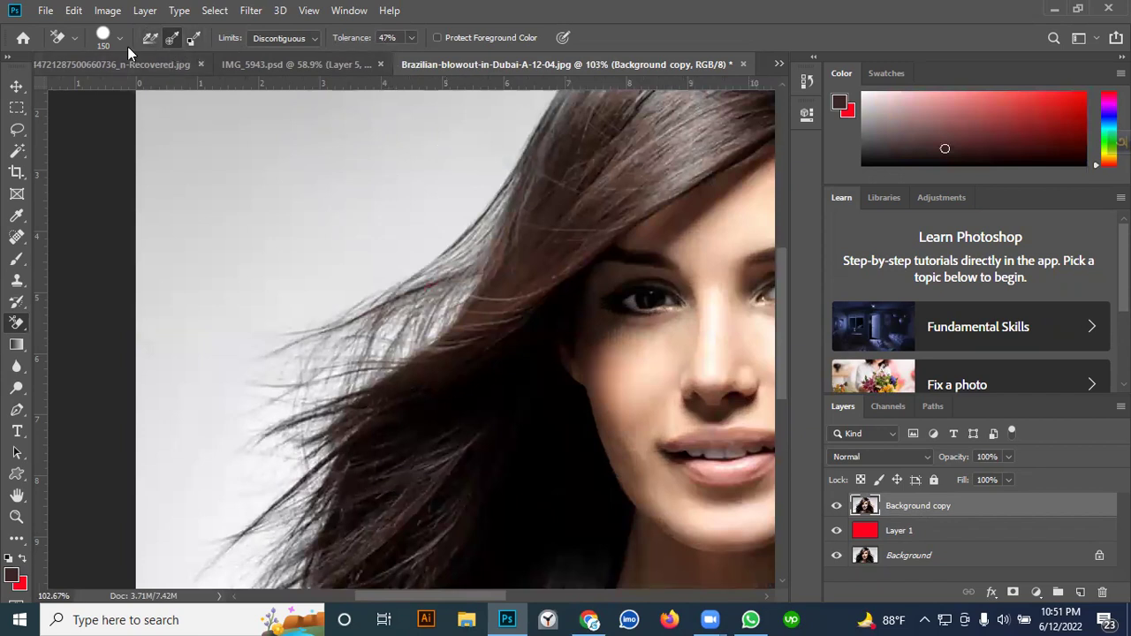
pyautogui.rightClick(13, 328)
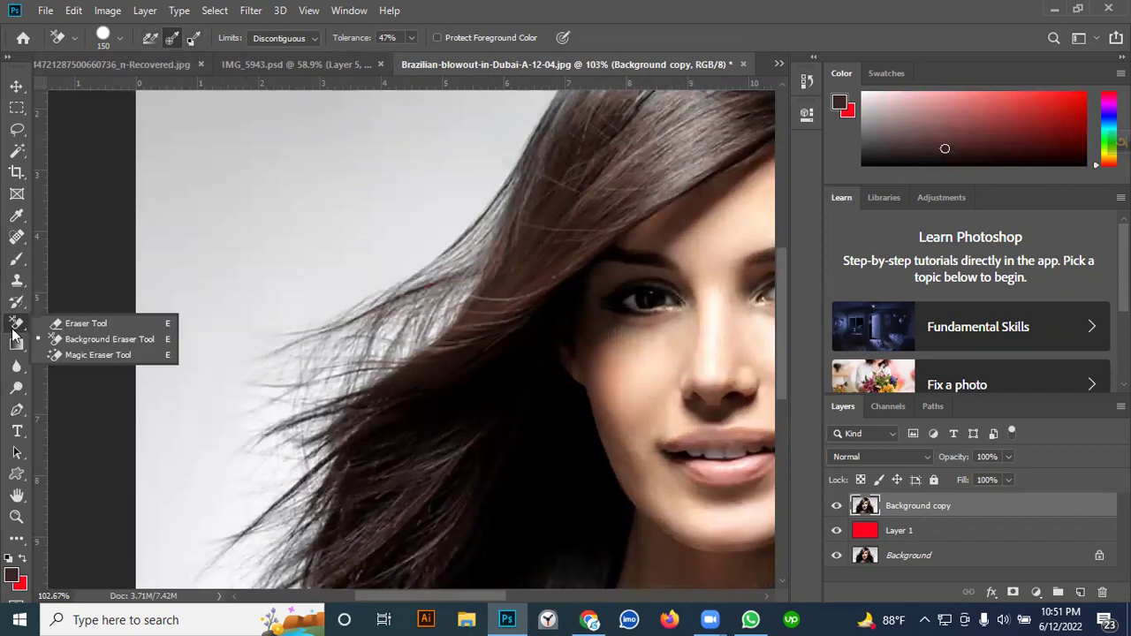
pyautogui.click(77, 337)
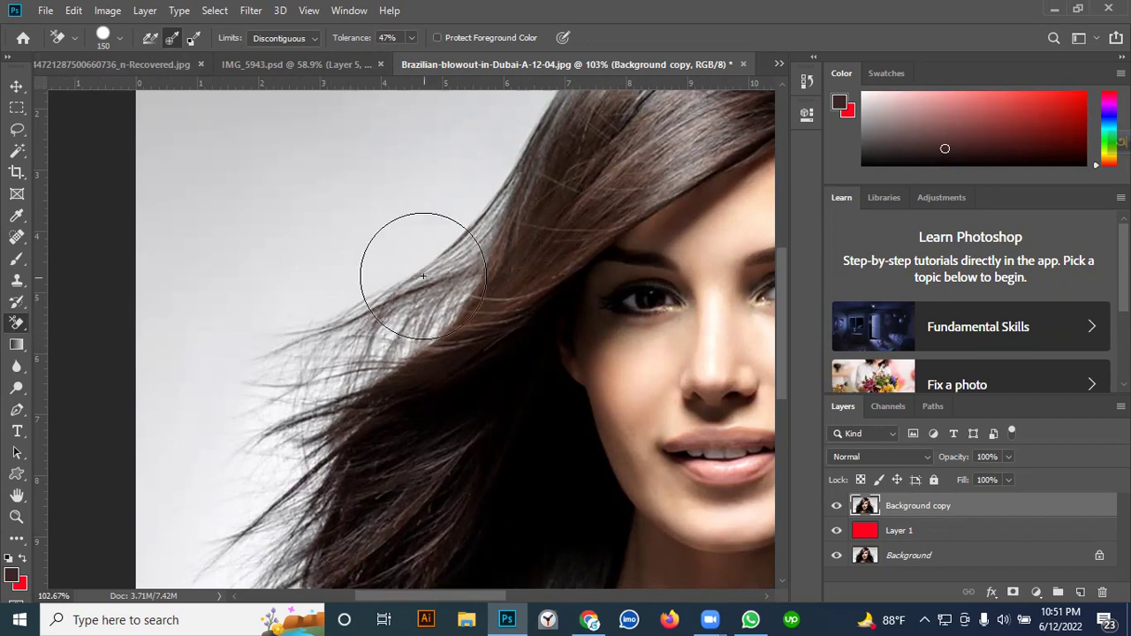
pyautogui.keyDown('alt'); pyautogui.click(380, 256); pyautogui.keyUp('alt')
pyautogui.moveTo(345, 357)
pyautogui.mouseDown()
pyautogui.moveTo(336, 411)
pyautogui.moveTo(397, 282)
pyautogui.moveTo(341, 349)
pyautogui.mouseUp()
pyautogui.hotkey('ctrl', 'z')
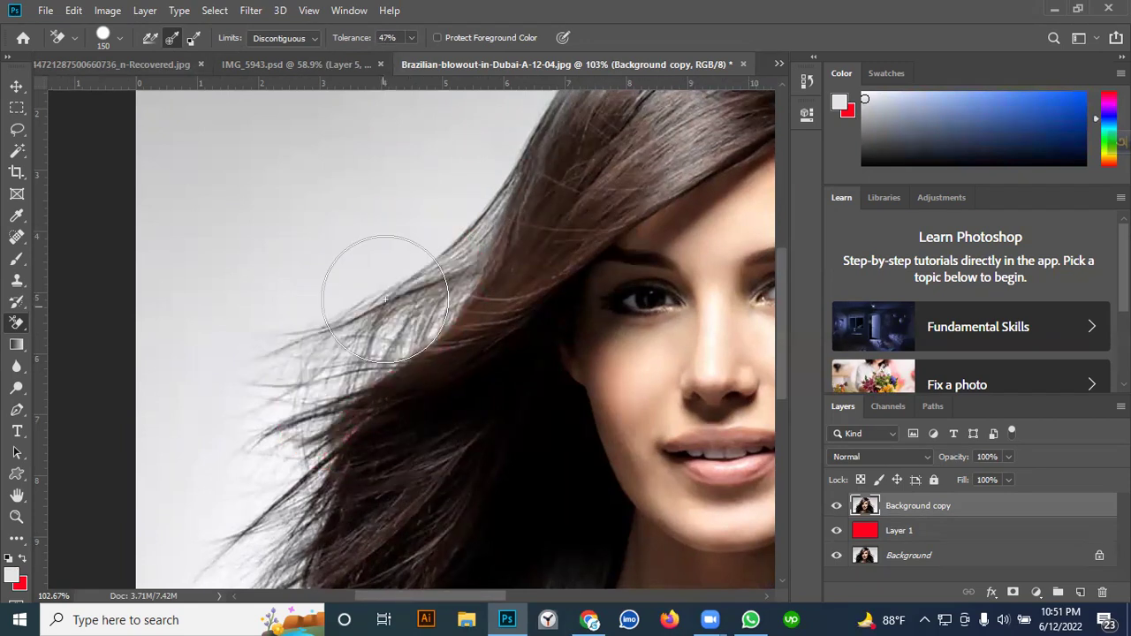
# Step: Try erasing the backdrop beside the flyaway hair on the portrait's left at 47% tolerance, and undo the stroke that runs over the hair
pyautogui.scroll(-3, 380, 269)
pyautogui.scroll(-1, 386, 299)
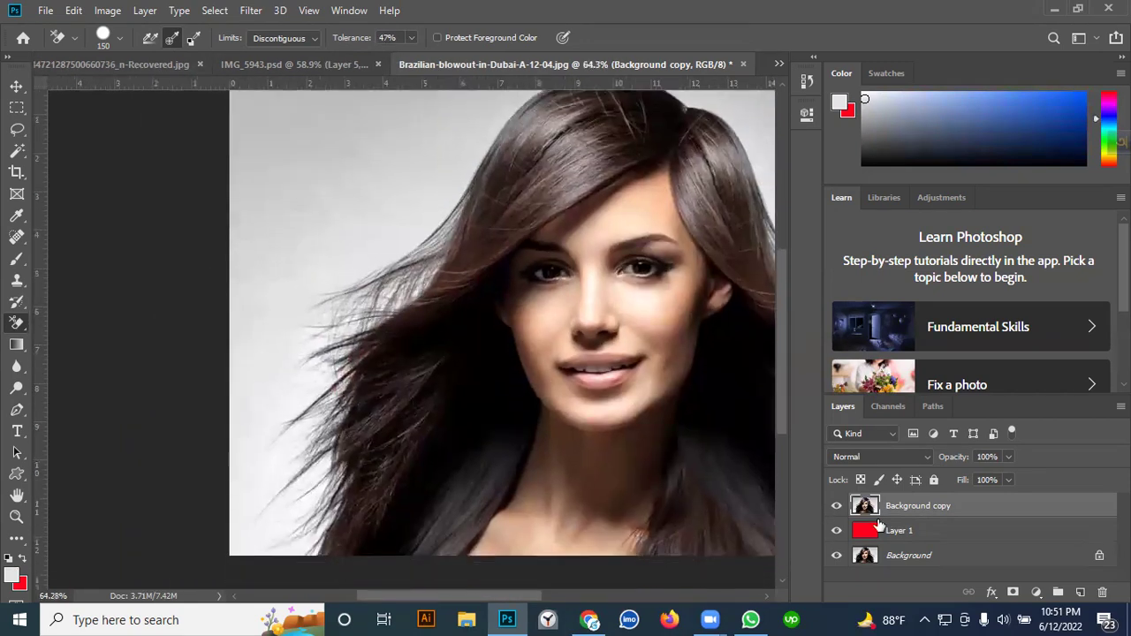
pyautogui.moveTo(409, 189)
pyautogui.mouseDown()
pyautogui.moveTo(299, 263)
pyautogui.moveTo(354, 215)
pyautogui.moveTo(294, 374)
pyautogui.moveTo(310, 302)
pyautogui.moveTo(303, 318)
pyautogui.moveTo(283, 432)
pyautogui.moveTo(287, 240)
pyautogui.moveTo(261, 235)
pyautogui.moveTo(263, 301)
pyautogui.mouseUp()
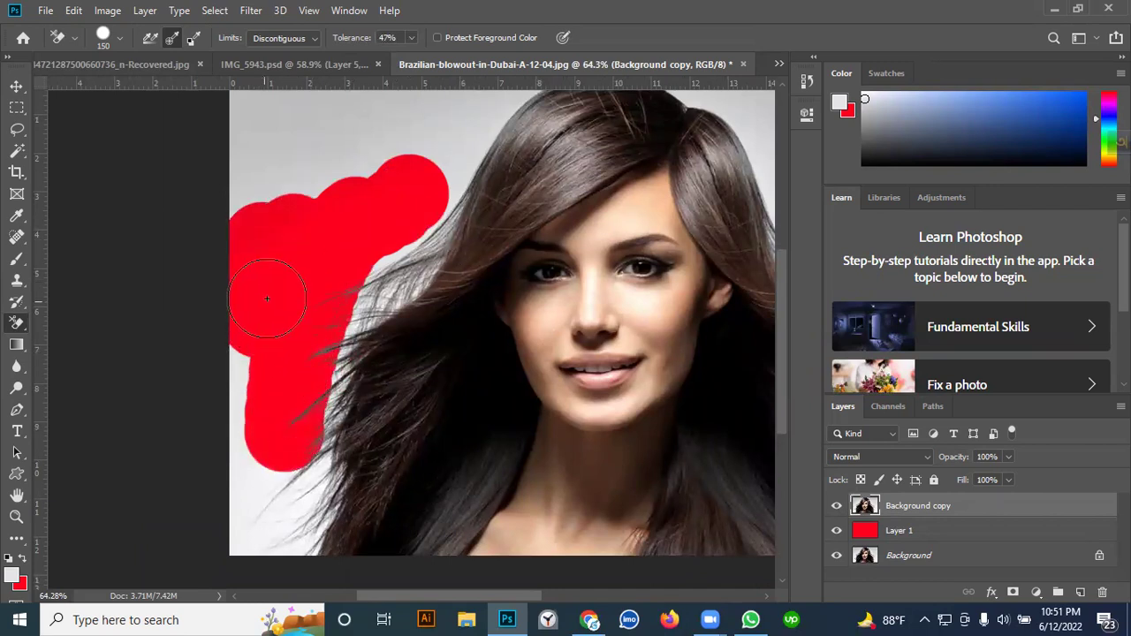
pyautogui.moveTo(353, 253)
pyautogui.mouseDown()
pyautogui.moveTo(328, 313)
pyautogui.moveTo(373, 288)
pyautogui.mouseUp()
pyautogui.moveTo(438, 217)
pyautogui.mouseDown()
pyautogui.moveTo(345, 415)
pyautogui.moveTo(341, 321)
pyautogui.moveTo(366, 241)
pyautogui.moveTo(379, 272)
pyautogui.moveTo(408, 252)
pyautogui.moveTo(387, 250)
pyautogui.moveTo(393, 267)
pyautogui.moveTo(423, 258)
pyautogui.moveTo(448, 163)
pyautogui.moveTo(570, 168)
pyautogui.moveTo(468, 242)
pyautogui.moveTo(429, 321)
pyautogui.moveTo(514, 240)
pyautogui.mouseUp()
pyautogui.hotkey('ctrl', 'z')
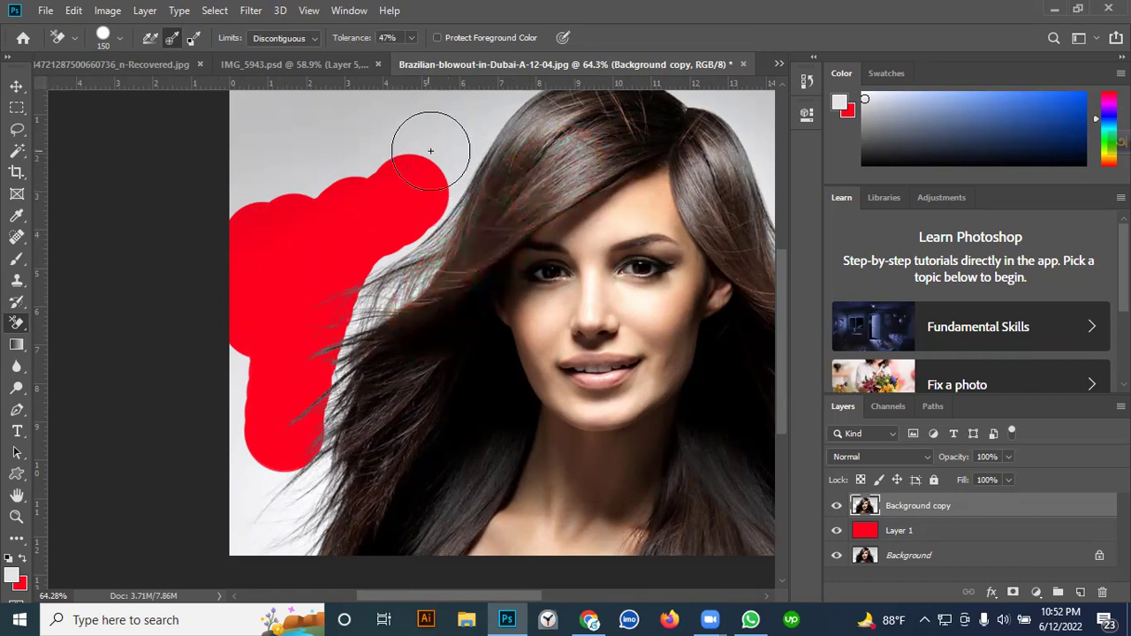
# Step: Try extending the erased area up to the portrait's upper-left backdrop and along the hair, resampling the grey backdrop colour
pyautogui.moveTo(440, 137)
pyautogui.mouseDown()
pyautogui.moveTo(422, 173)
pyautogui.moveTo(441, 146)
pyautogui.moveTo(431, 175)
pyautogui.moveTo(443, 172)
pyautogui.moveTo(405, 231)
pyautogui.moveTo(424, 206)
pyautogui.moveTo(346, 310)
pyautogui.moveTo(361, 263)
pyautogui.mouseUp()
pyautogui.scroll(-2, 364, 257)
pyautogui.scroll(2, 370, 234)
pyautogui.keyDown('alt'); pyautogui.click(336, 173); pyautogui.keyUp('alt')
pyautogui.moveTo(290, 187)
pyautogui.mouseDown()
pyautogui.moveTo(220, 204)
pyautogui.moveTo(367, 164)
pyautogui.moveTo(317, 128)
pyautogui.moveTo(379, 116)
pyautogui.moveTo(321, 134)
pyautogui.moveTo(346, 221)
pyautogui.mouseUp()
pyautogui.scroll(2, 345, 221)
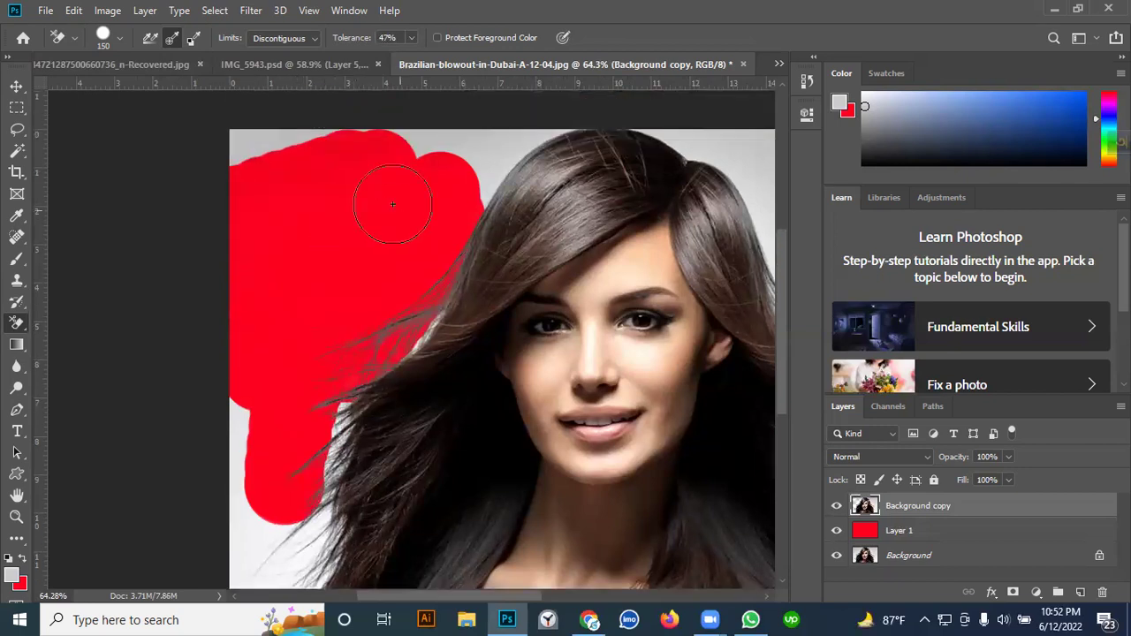
pyautogui.keyDown('alt'); pyautogui.click(333, 166); pyautogui.keyUp('alt')
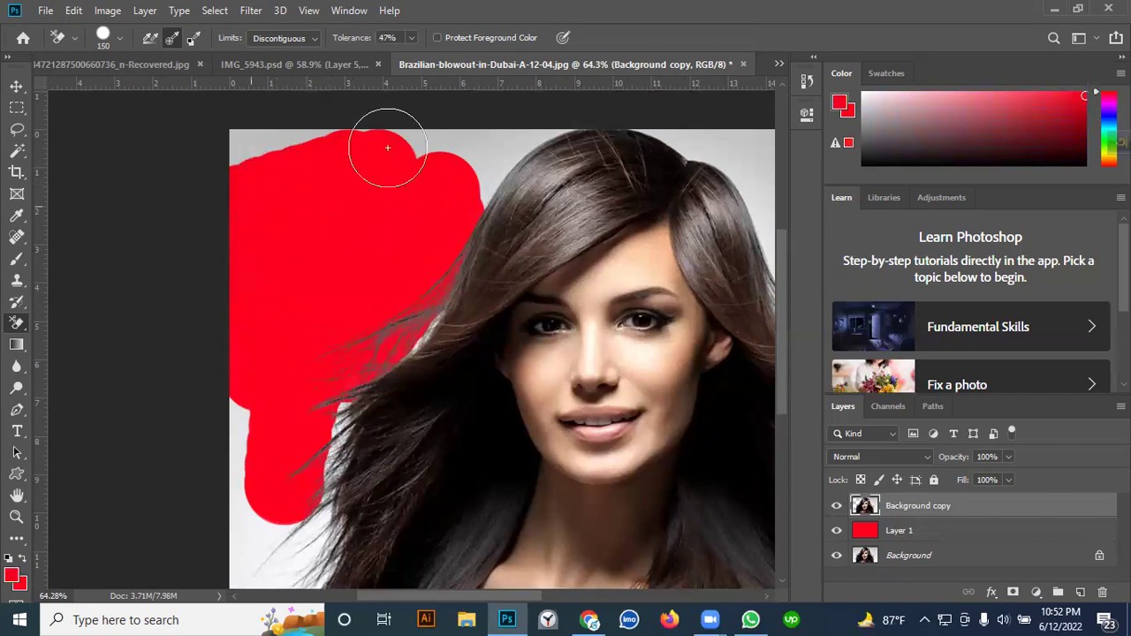
# Step: Try sampling the light backdrop colour near the portrait's lower-left corner and erasing the backdrop left there
pyautogui.scroll(-5, 369, 202)
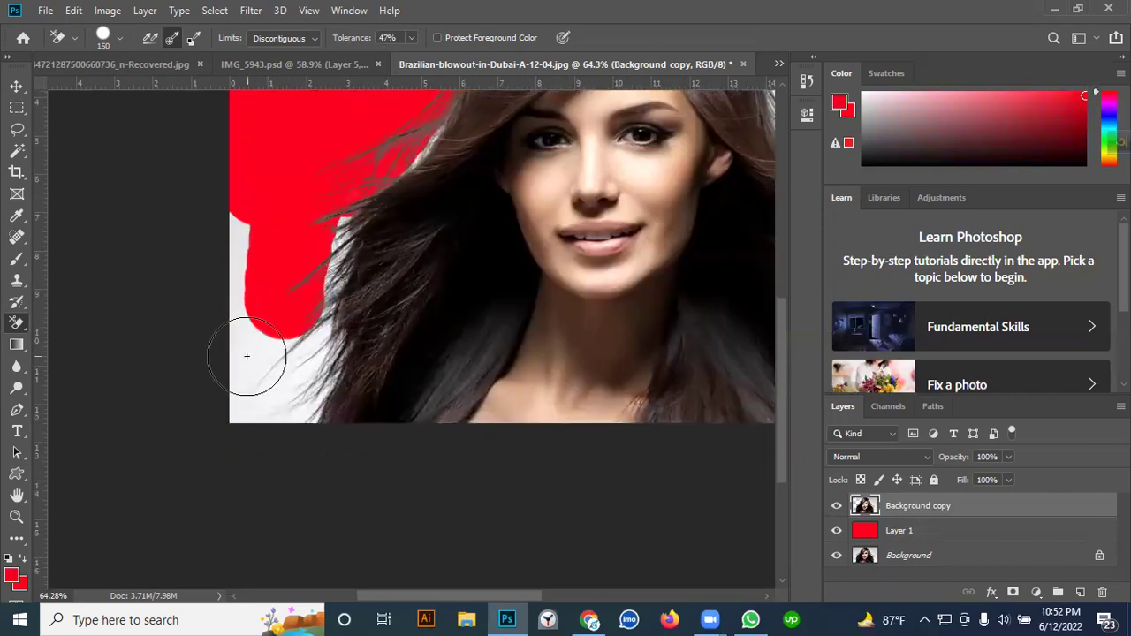
pyautogui.keyDown('alt'); pyautogui.click(246, 281); pyautogui.keyUp('alt')
pyautogui.moveTo(247, 281)
pyautogui.mouseDown()
pyautogui.moveTo(222, 278)
pyautogui.moveTo(232, 233)
pyautogui.moveTo(215, 232)
pyautogui.moveTo(277, 346)
pyautogui.mouseUp()
pyautogui.scroll(2, 307, 354)
pyautogui.scroll(2, 305, 349)
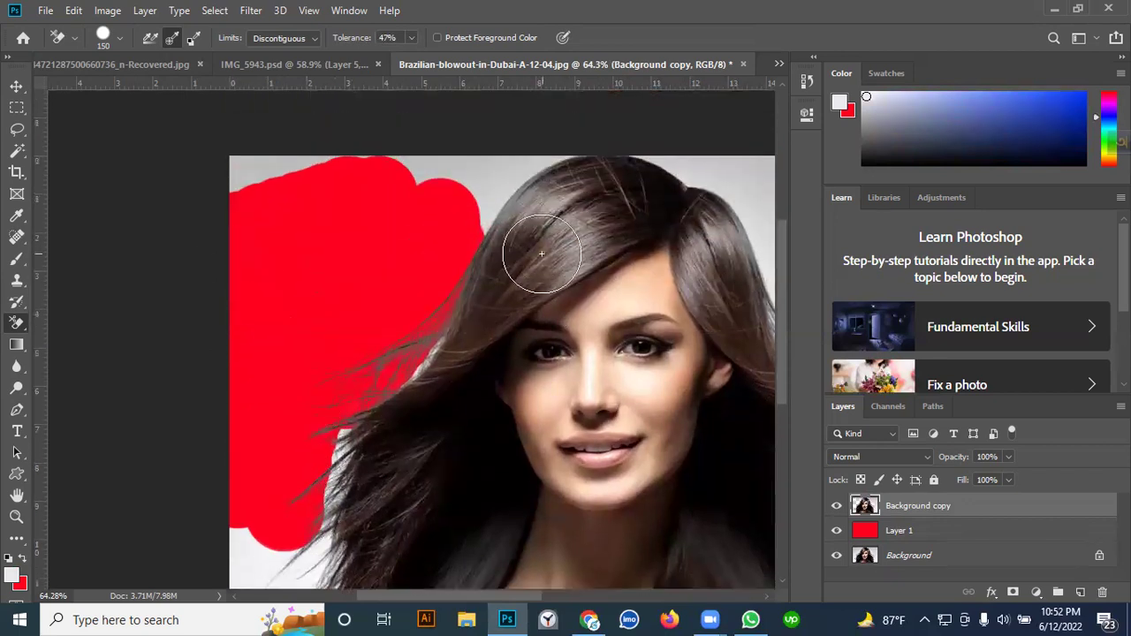
pyautogui.scroll(1, 548, 315)
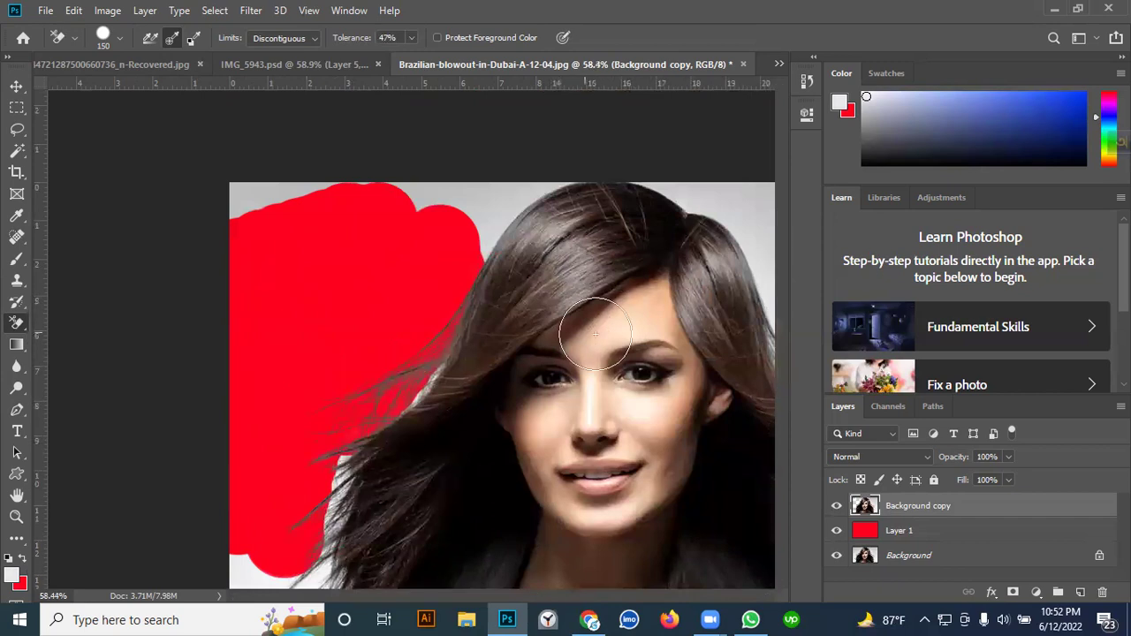
pyautogui.scroll(-1, 613, 349)
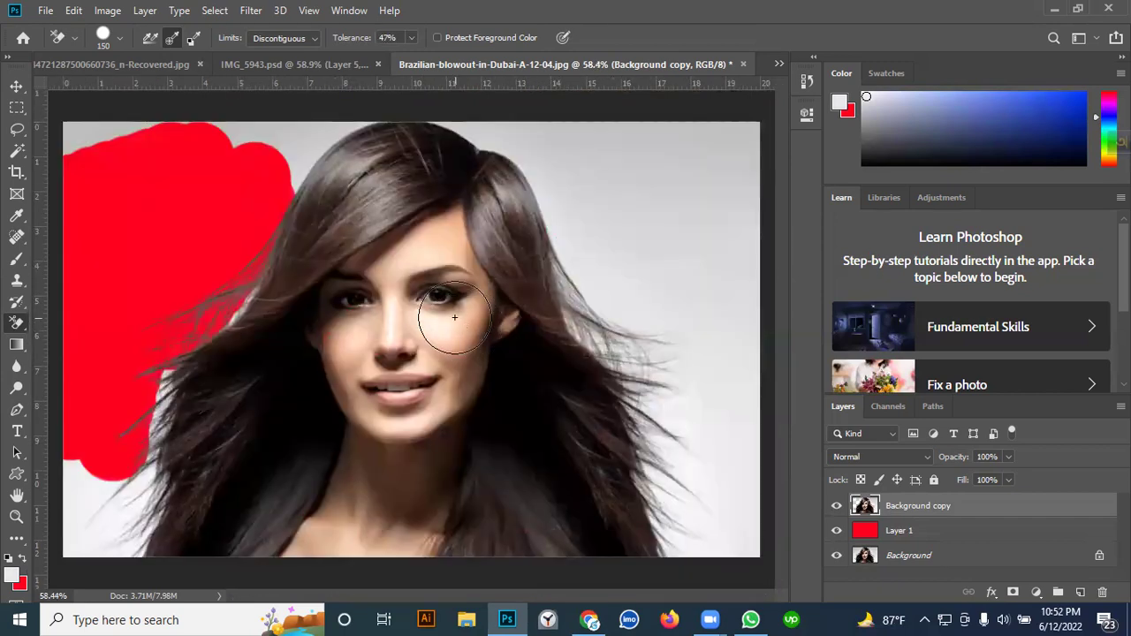
pyautogui.scroll(-6, 406, 336)
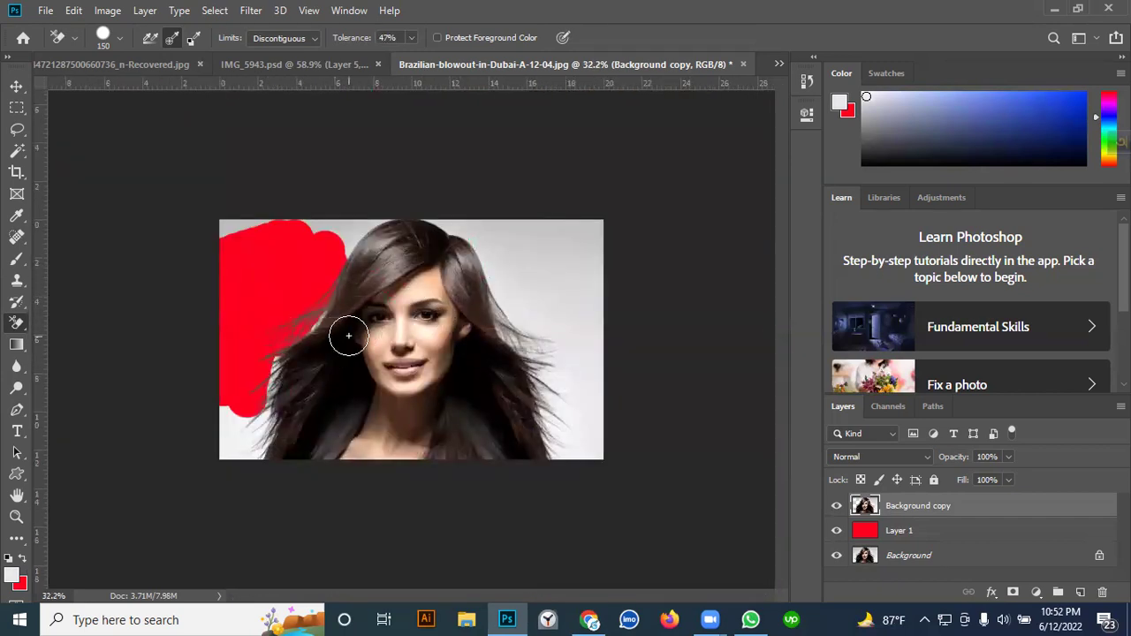
# Step: Undo all the backdrop erasures on the Background copy layer
pyautogui.click(16, 86)
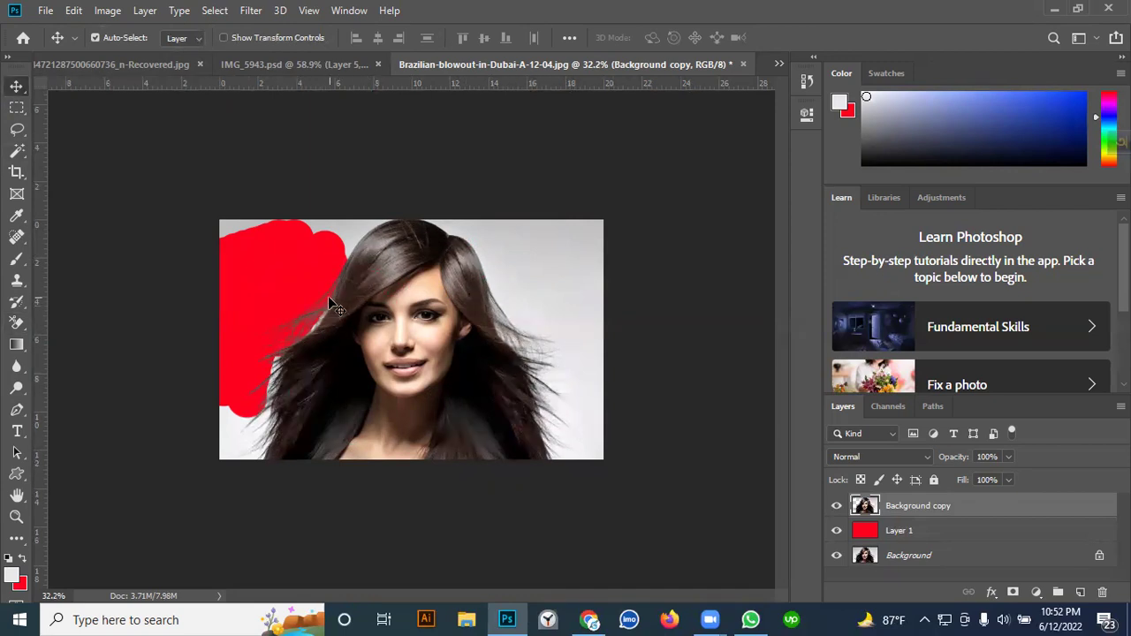
pyautogui.hotkey('ctrl', 'z')
pyautogui.hotkey('ctrl', 'z')
pyautogui.hotkey('ctrl', 'z')
pyautogui.hotkey('ctrl', 'z')
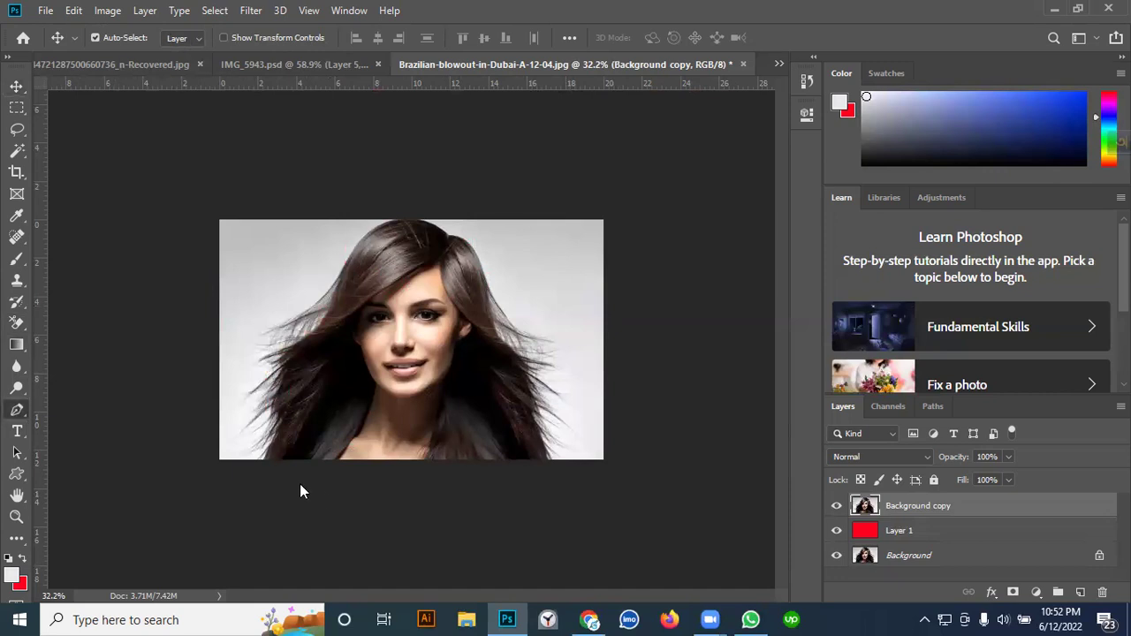
# Step: Draw a closed Pen path around the flyaway hair and backdrop at the portrait's lower left, and convert it to a selection
pyautogui.press('p')
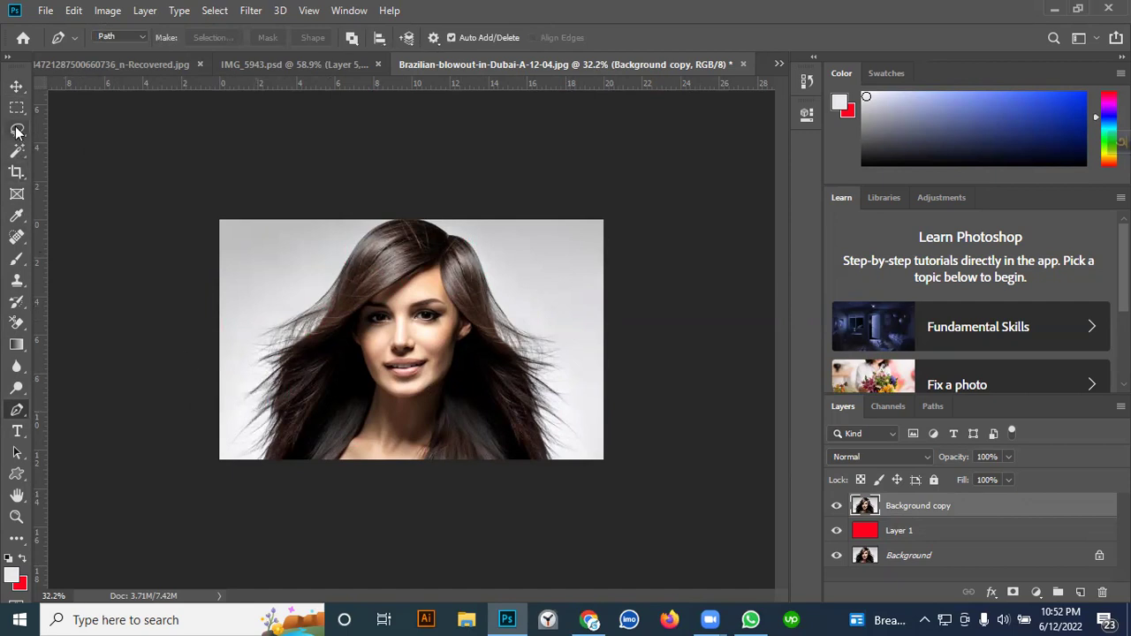
pyautogui.moveTo(15, 131); pyautogui.dragTo(91, 132)
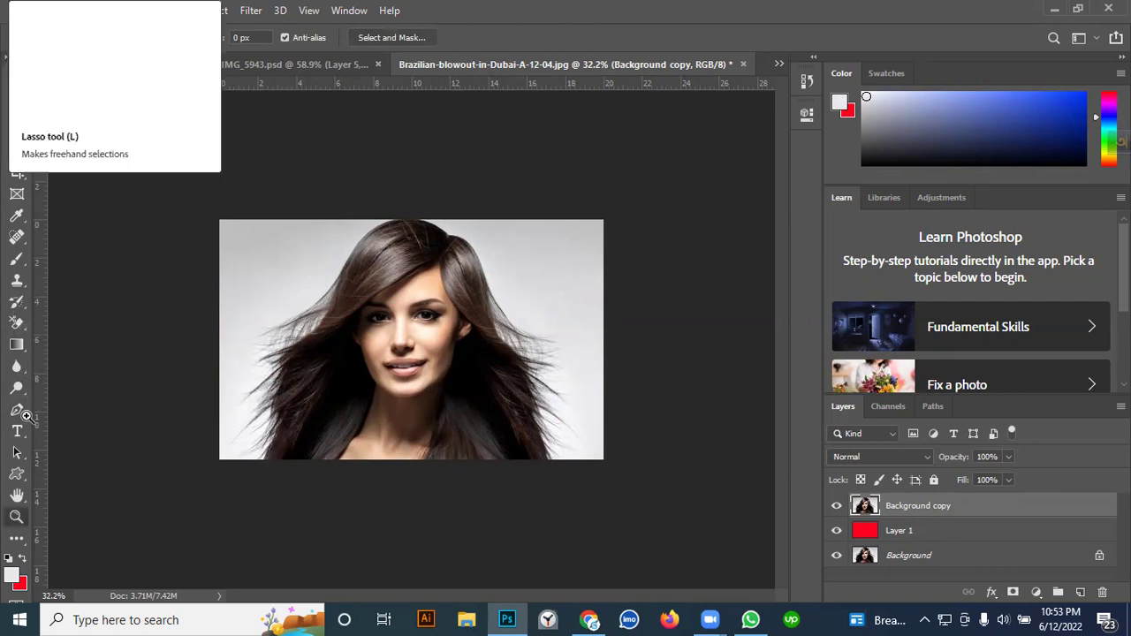
pyautogui.click(16, 516)
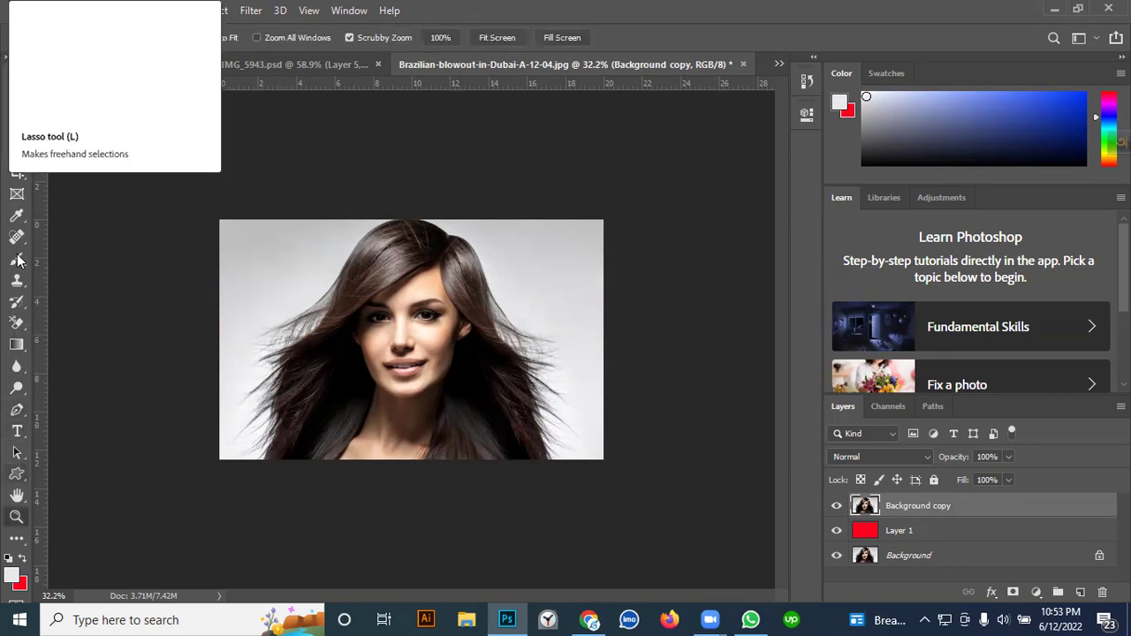
pyautogui.click(16, 411)
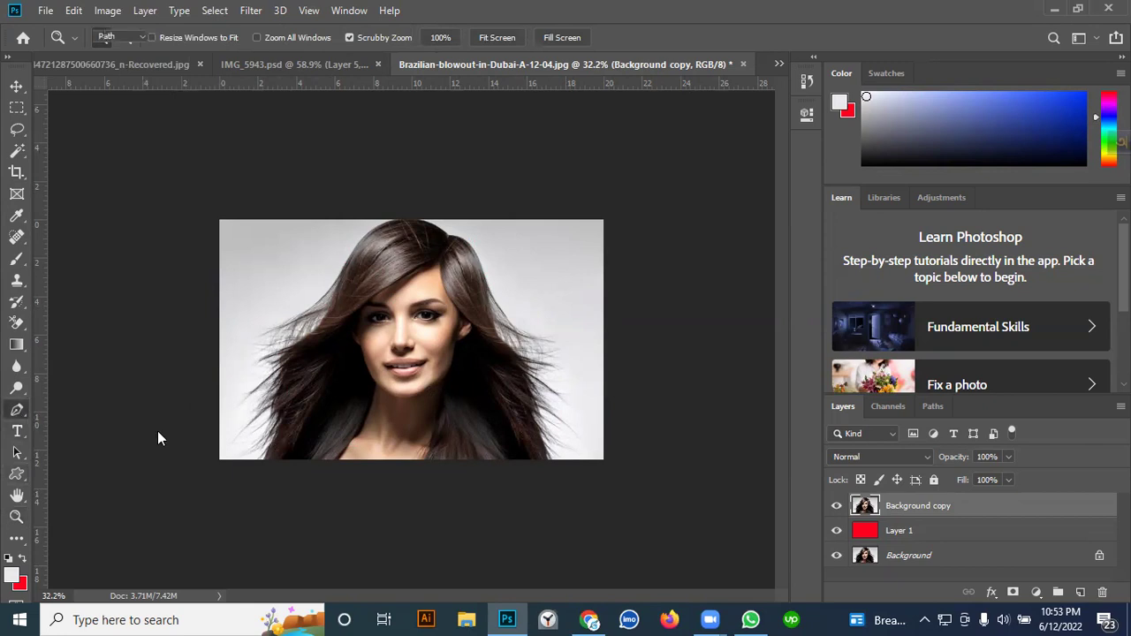
pyautogui.click(266, 459)
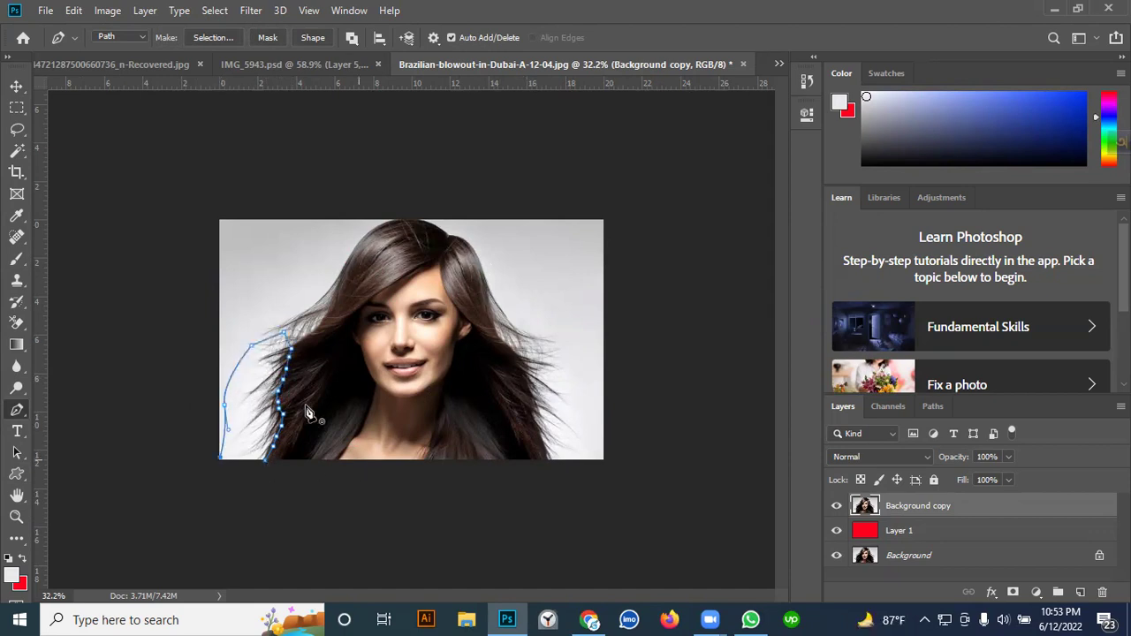
pyautogui.press('Return')
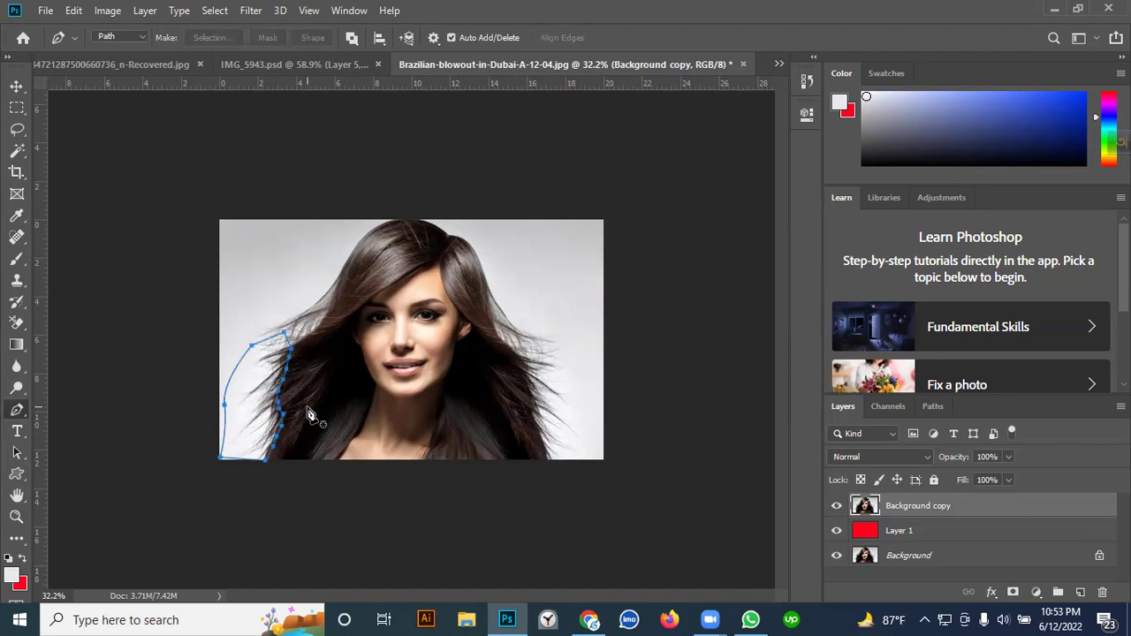
pyautogui.scroll(5, 257, 433)
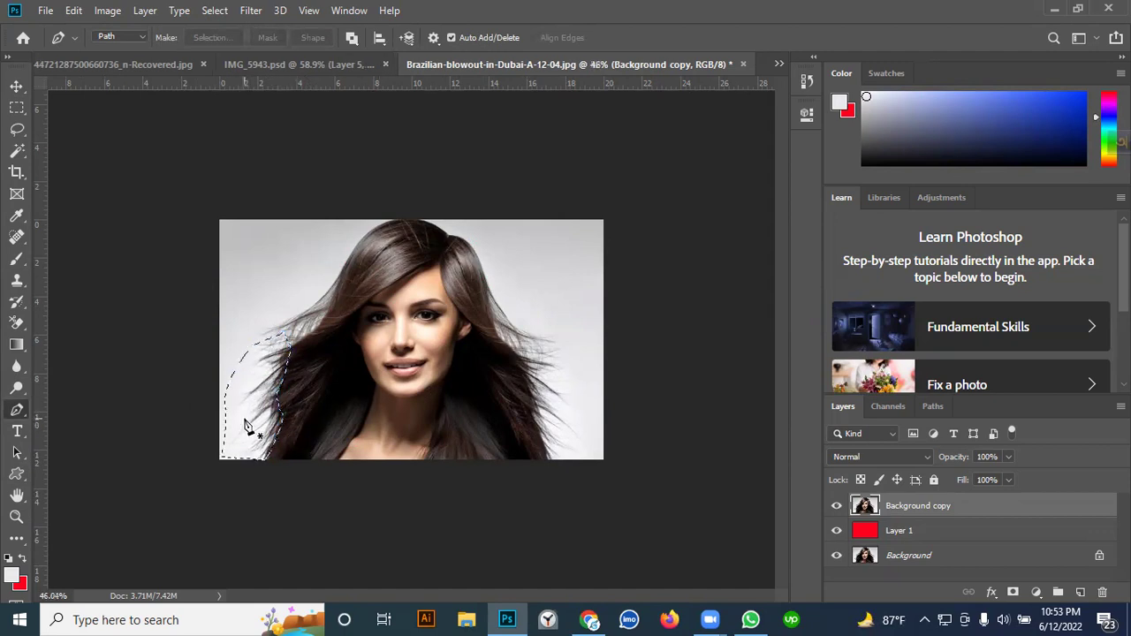
pyautogui.scroll(-4, 303, 388)
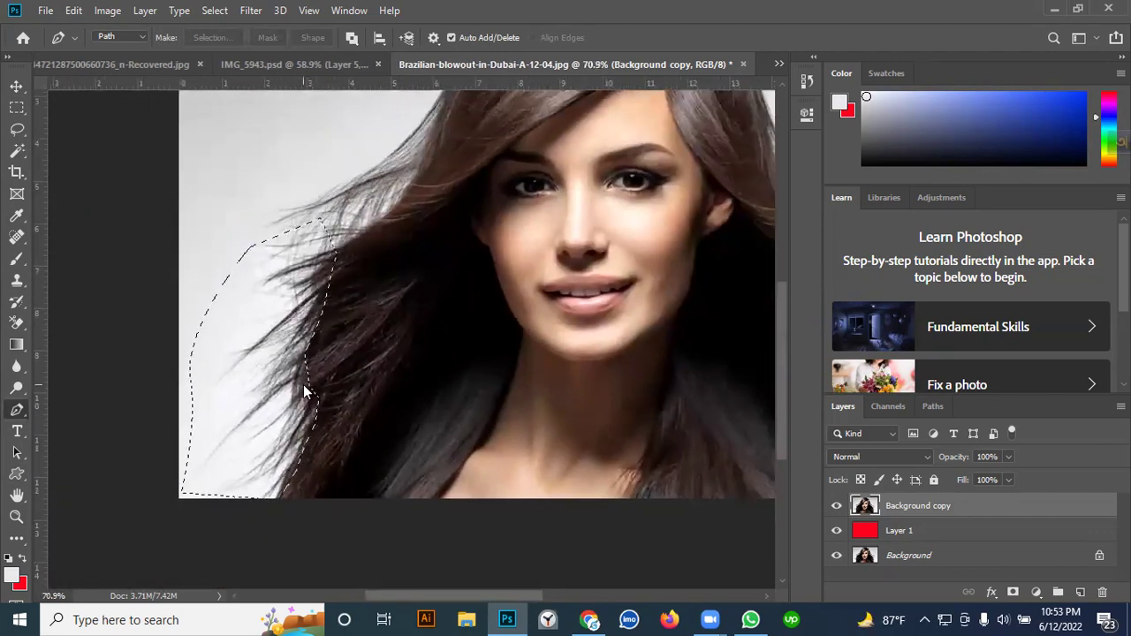
# Step: Try the Background Eraser at 47% tolerance inside the selection around the flyaway hair, and undo the strokes
pyautogui.click(15, 322)
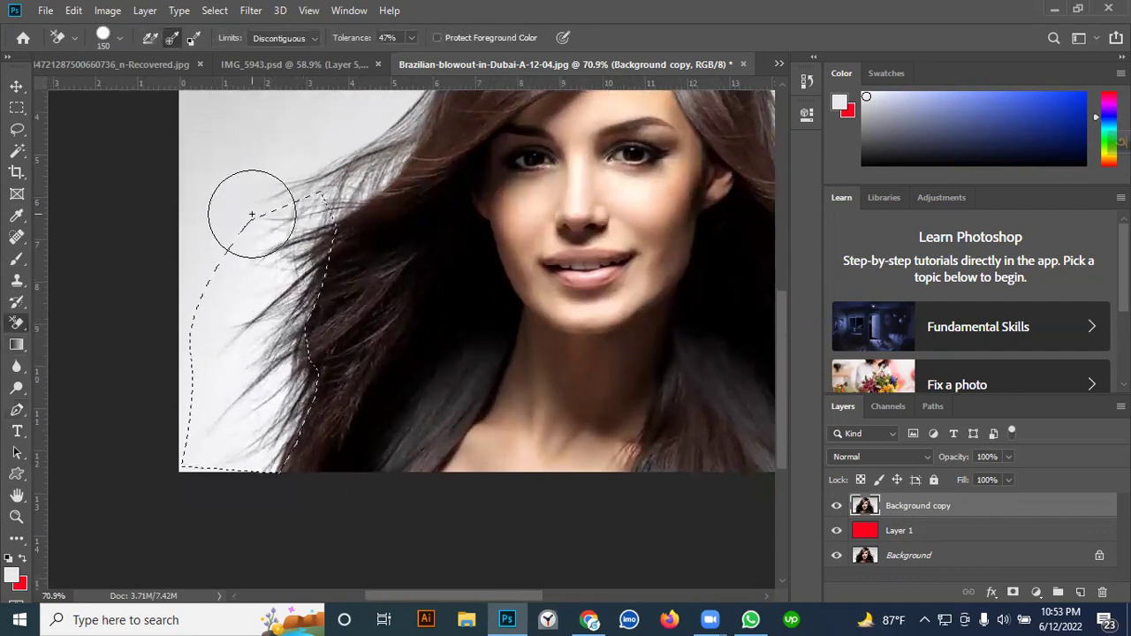
pyautogui.moveTo(207, 202); pyautogui.dragTo(220, 167)
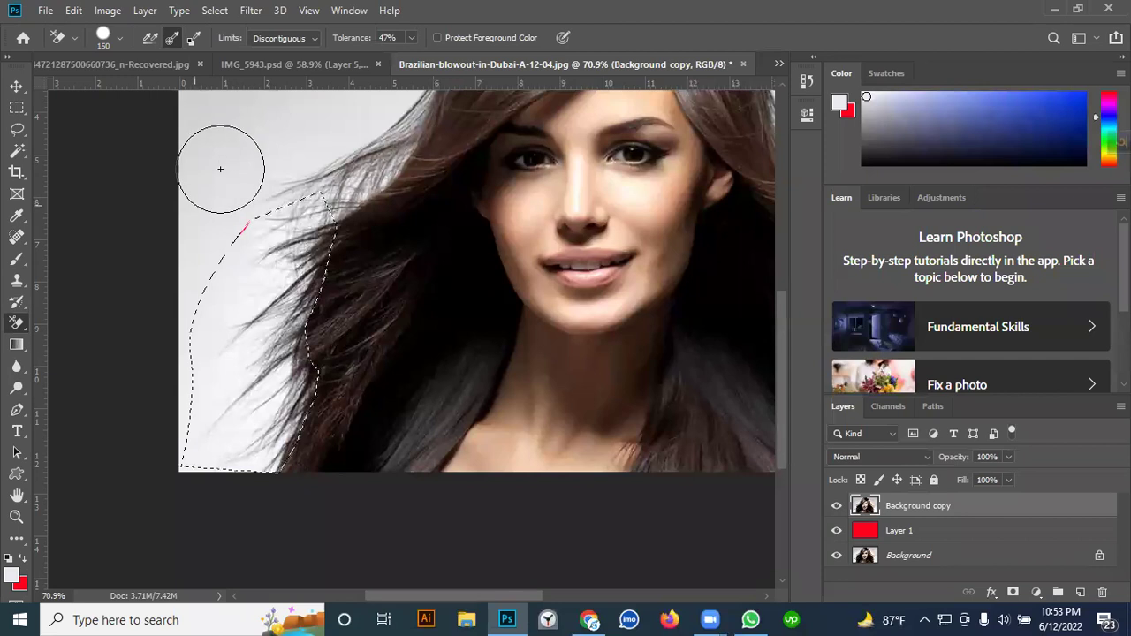
pyautogui.moveTo(258, 313)
pyautogui.mouseDown()
pyautogui.moveTo(232, 505)
pyautogui.moveTo(228, 487)
pyautogui.mouseUp()
pyautogui.hotkey('ctrl', 'z')
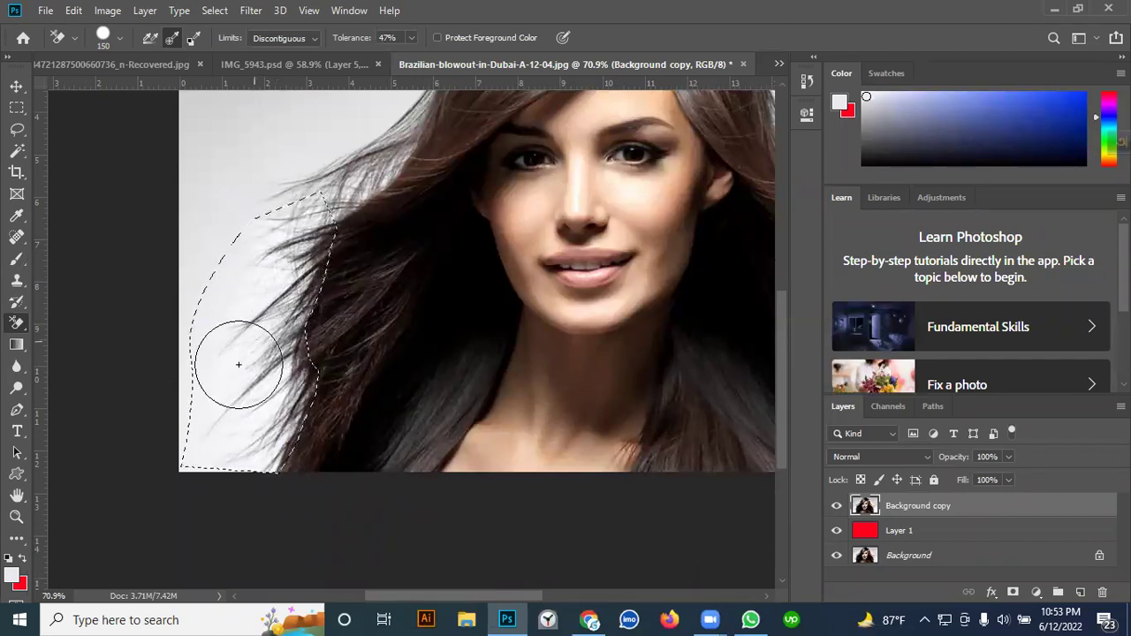
# Step: Try sampling a dark hair strand's colour and erasing all the backdrop inside the selection at 47% tolerance, examining the strands up close
pyautogui.scroll(2, 237, 362)
pyautogui.scroll(-1, 336, 314)
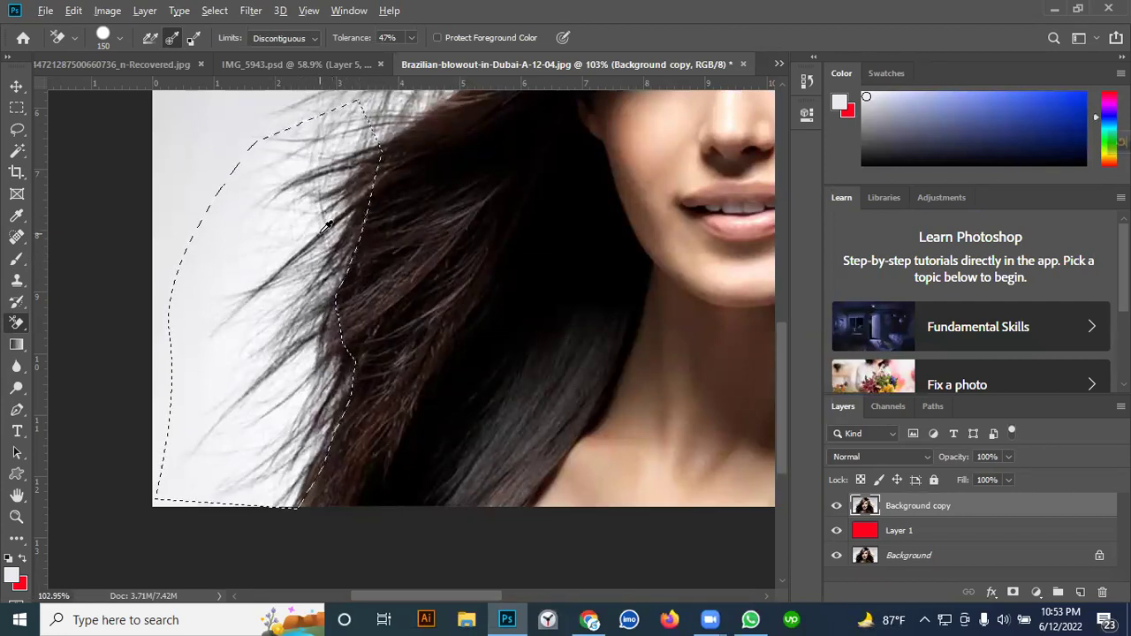
pyautogui.keyDown('alt'); pyautogui.click(326, 226); pyautogui.keyUp('alt')
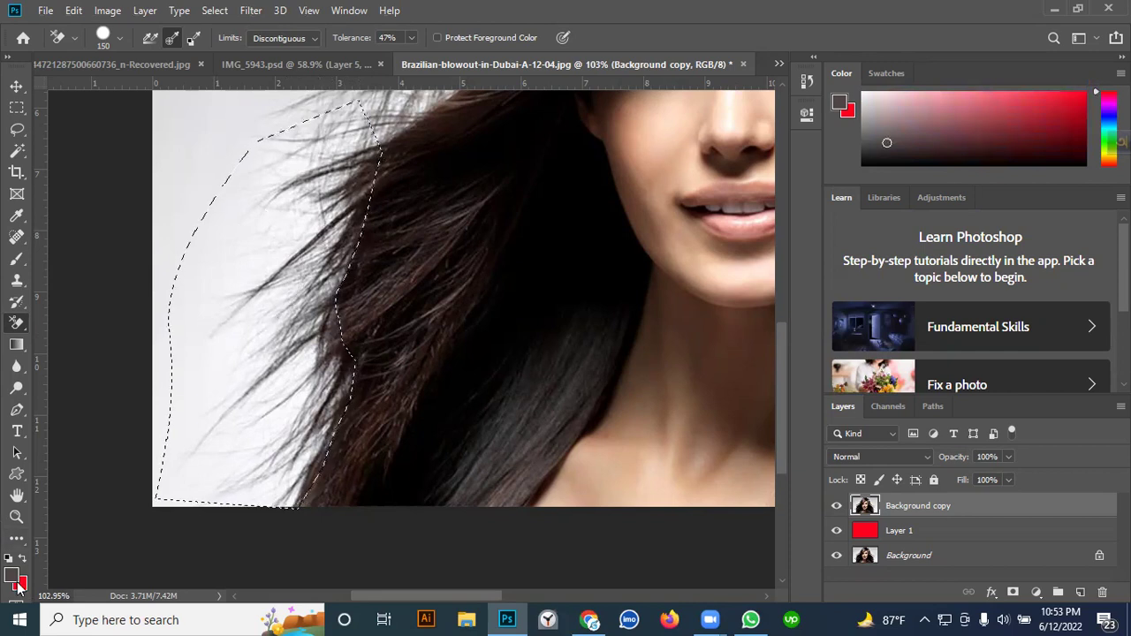
pyautogui.moveTo(283, 221)
pyautogui.mouseDown()
pyautogui.moveTo(270, 314)
pyautogui.moveTo(282, 197)
pyautogui.moveTo(237, 393)
pyautogui.moveTo(269, 325)
pyautogui.moveTo(257, 424)
pyautogui.mouseUp()
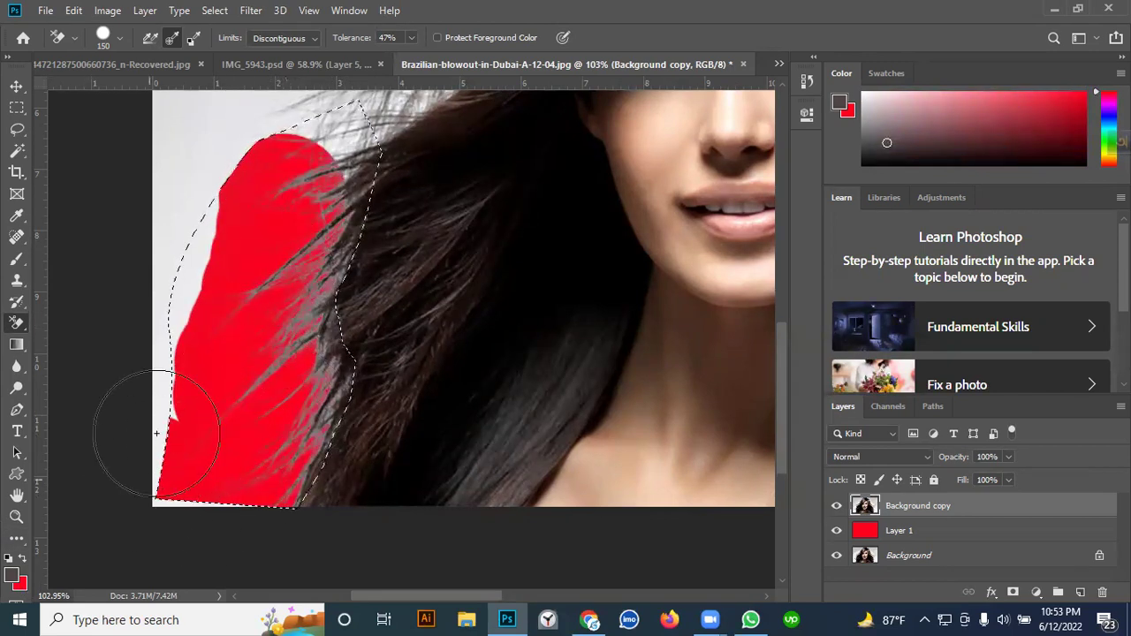
pyautogui.moveTo(156, 433)
pyautogui.mouseDown()
pyautogui.moveTo(180, 312)
pyautogui.moveTo(335, 103)
pyautogui.mouseUp()
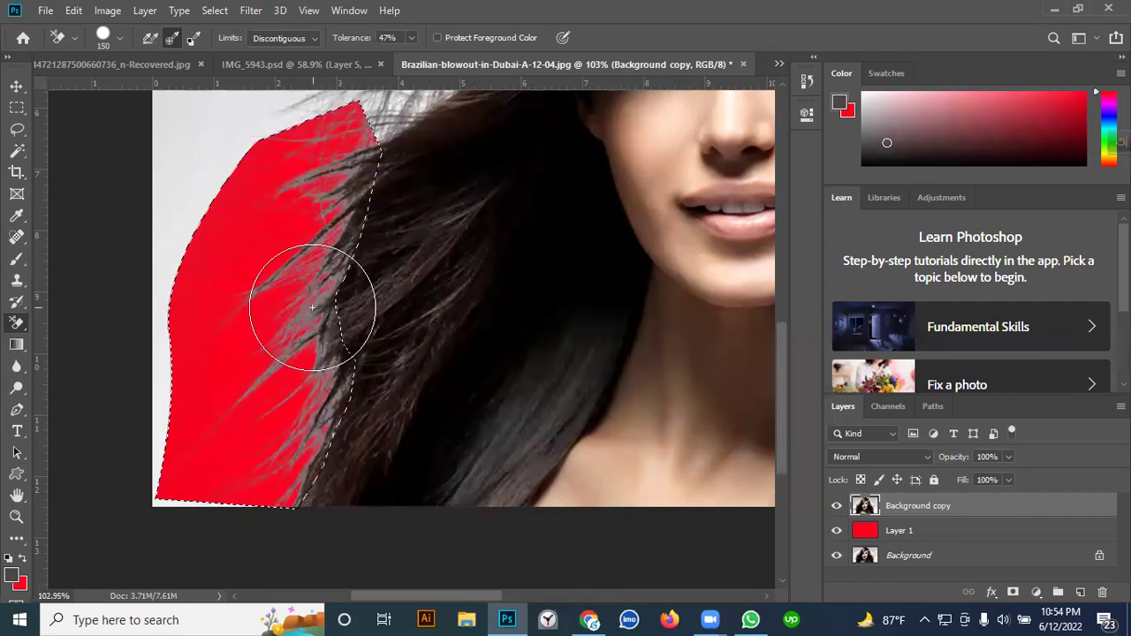
pyautogui.hotkey('ctrl', '+')
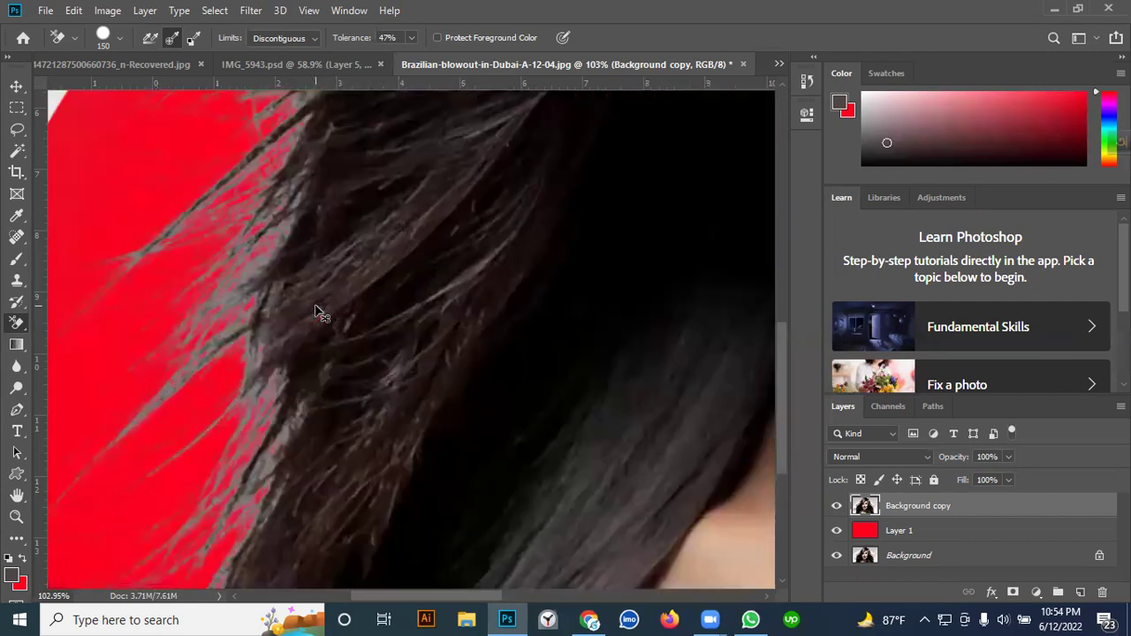
pyautogui.scroll(-2, 128, 316)
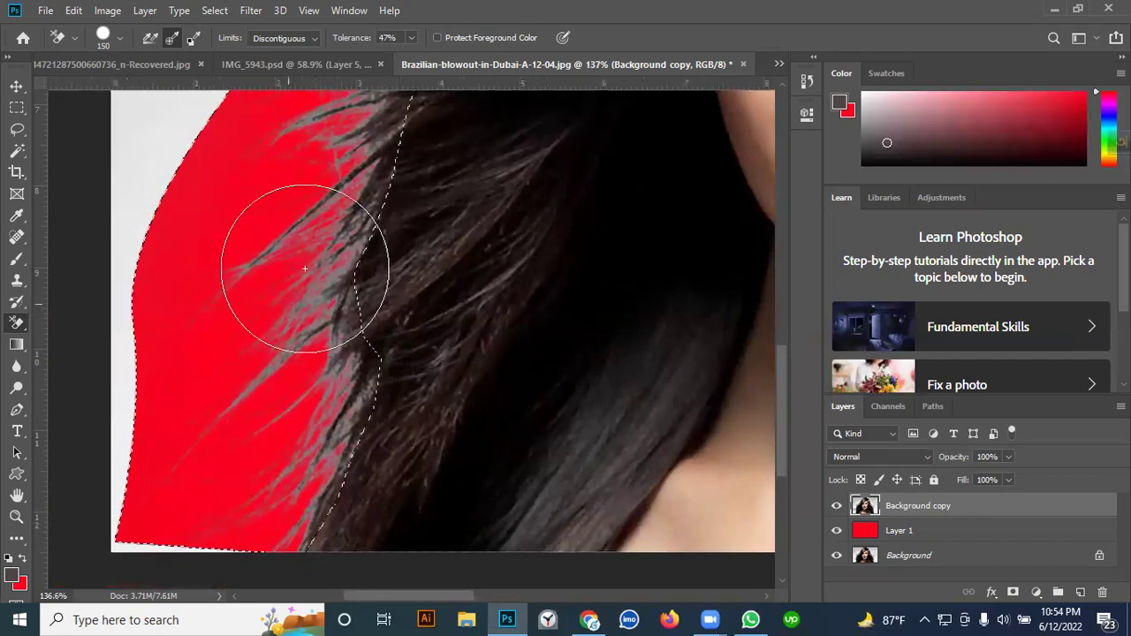
# Step: Undo the erasures inside the selection and set the Background Eraser's tolerance to 95%
pyautogui.click(412, 38)
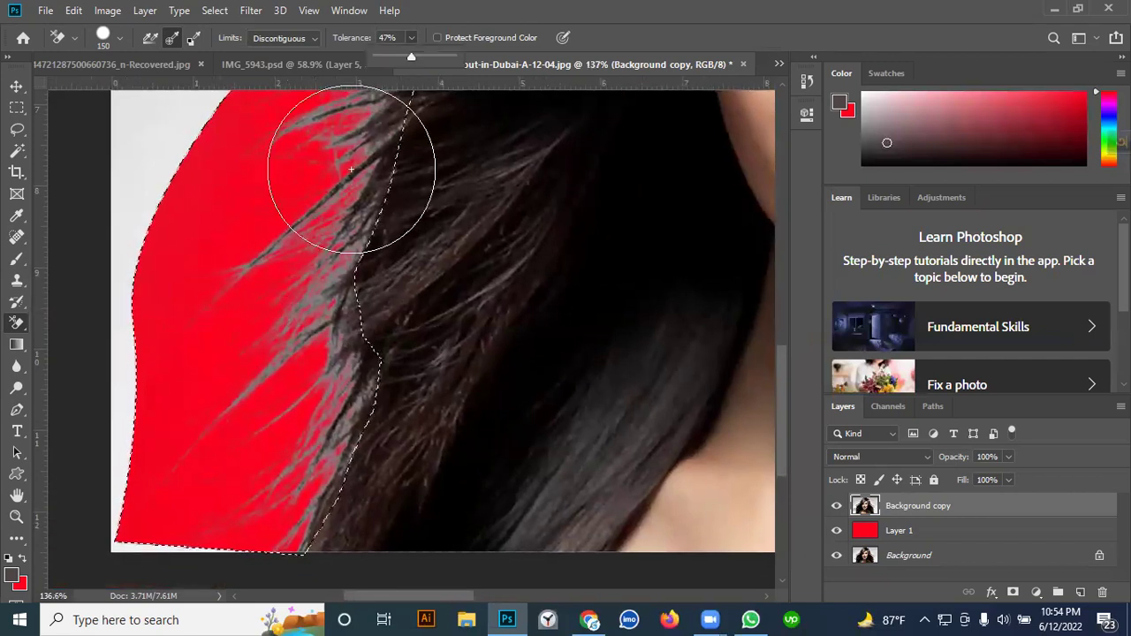
pyautogui.moveTo(434, 57); pyautogui.dragTo(436, 57)
pyautogui.hotkey('ctrl', 'z')
pyautogui.hotkey('ctrl', 'z')
pyautogui.click(412, 38)
pyautogui.moveTo(409, 56); pyautogui.dragTo(423, 56)
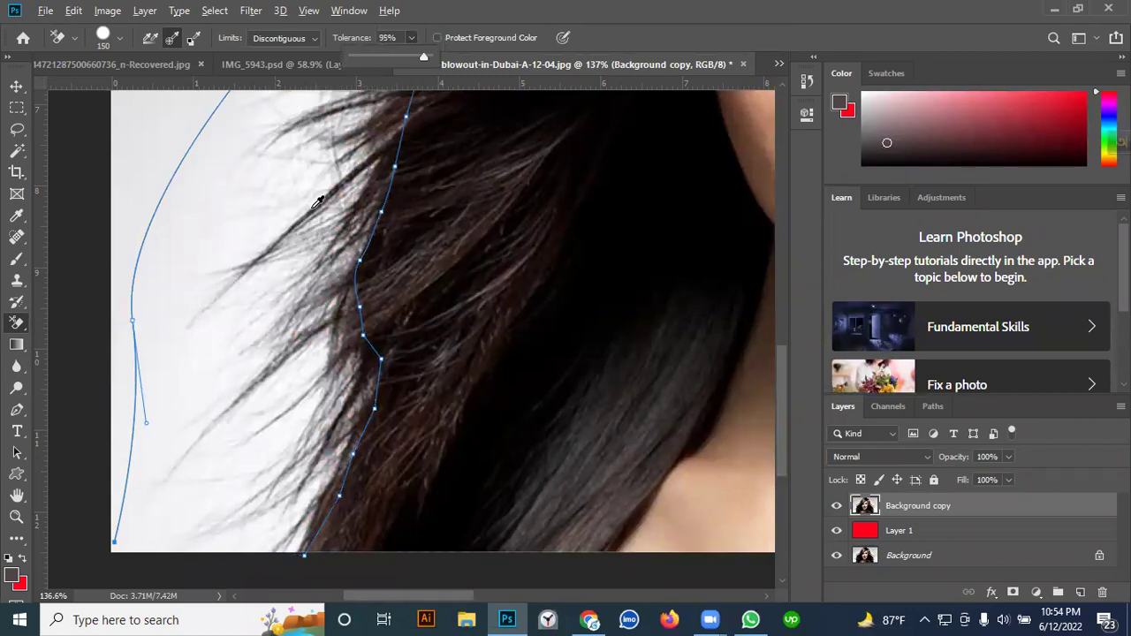
# Step: Try sampling a greyish strand colour and erasing the backdrop inside the selection at 95% tolerance, and undo the strokes
pyautogui.click(311, 209)
pyautogui.moveTo(260, 187)
pyautogui.mouseDown()
pyautogui.moveTo(235, 363)
pyautogui.moveTo(266, 252)
pyautogui.moveTo(259, 392)
pyautogui.moveTo(286, 261)
pyautogui.moveTo(278, 469)
pyautogui.mouseUp()
pyautogui.moveTo(212, 496); pyautogui.dragTo(205, 396)
pyautogui.hotkey('ctrl', 'z')
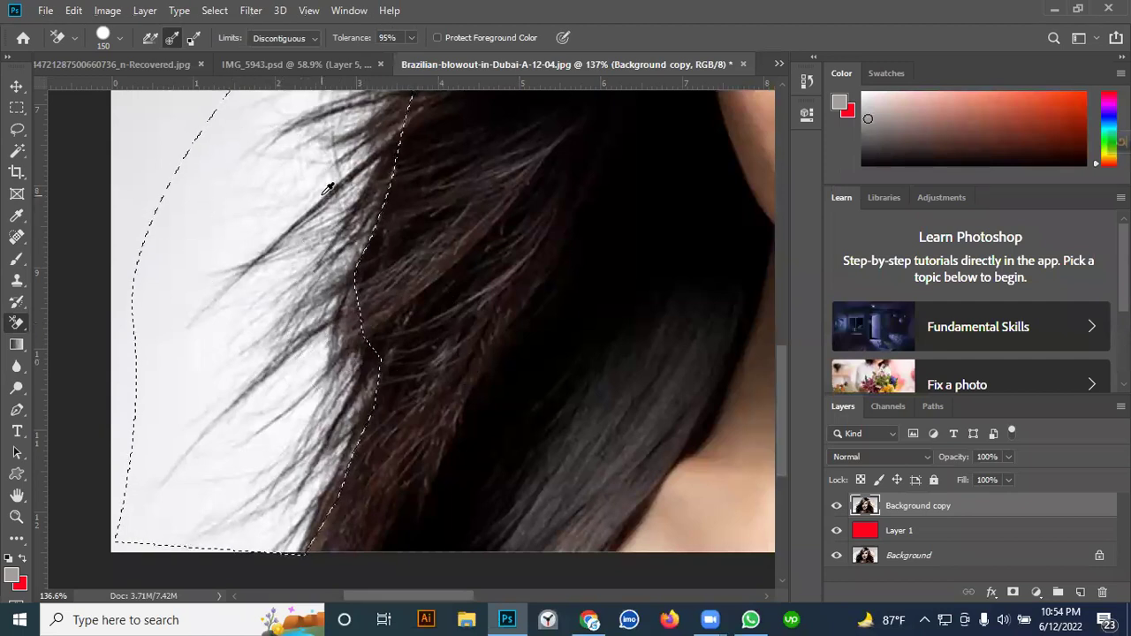
# Step: Try erasing the selected backdrop at 95% tolerance with a darker sampled hair colour, and undo the erasures
pyautogui.moveTo(305, 181)
pyautogui.mouseDown()
pyautogui.moveTo(265, 341)
pyautogui.moveTo(265, 459)
pyautogui.moveTo(306, 248)
pyautogui.mouseUp()
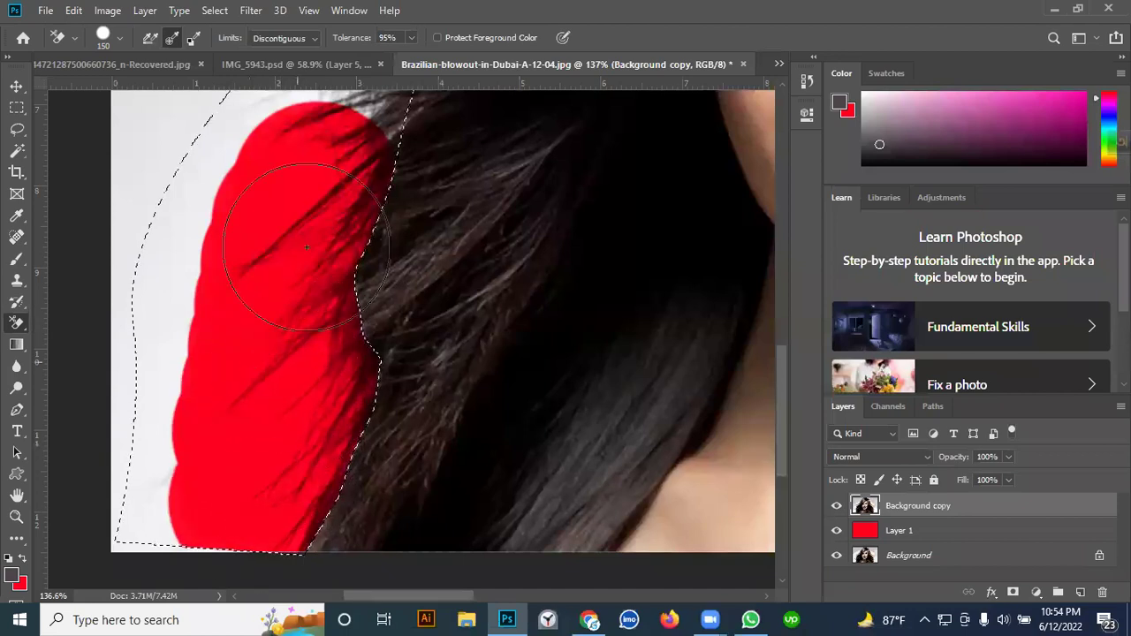
pyautogui.moveTo(327, 165)
pyautogui.mouseDown()
pyautogui.moveTo(165, 454)
pyautogui.moveTo(227, 404)
pyautogui.mouseUp()
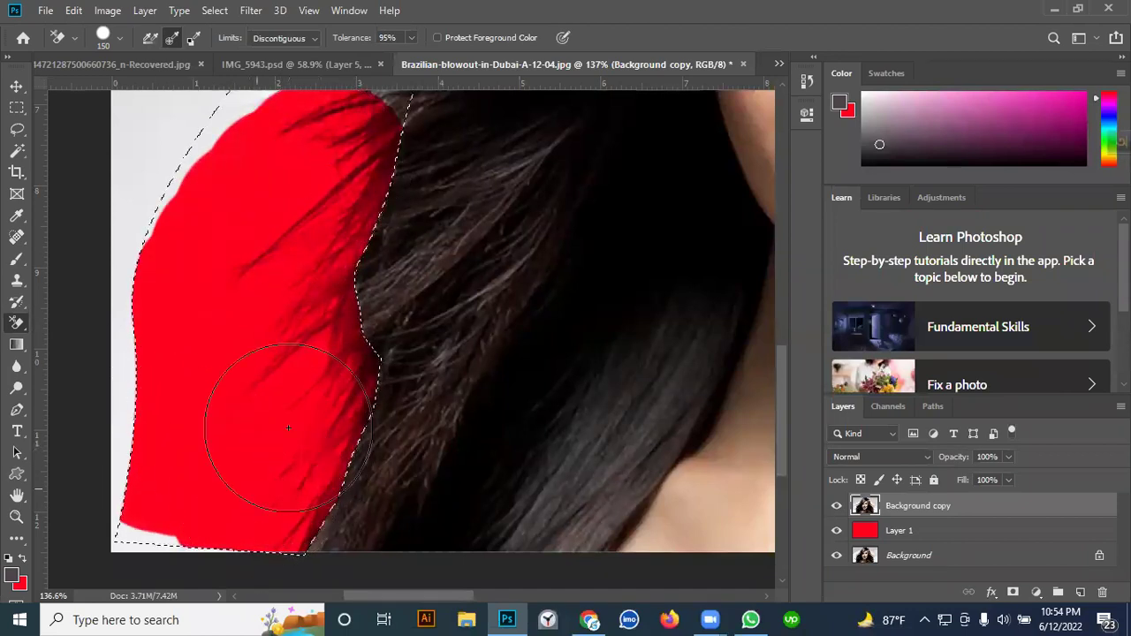
pyautogui.hotkey('ctrl', 'z')
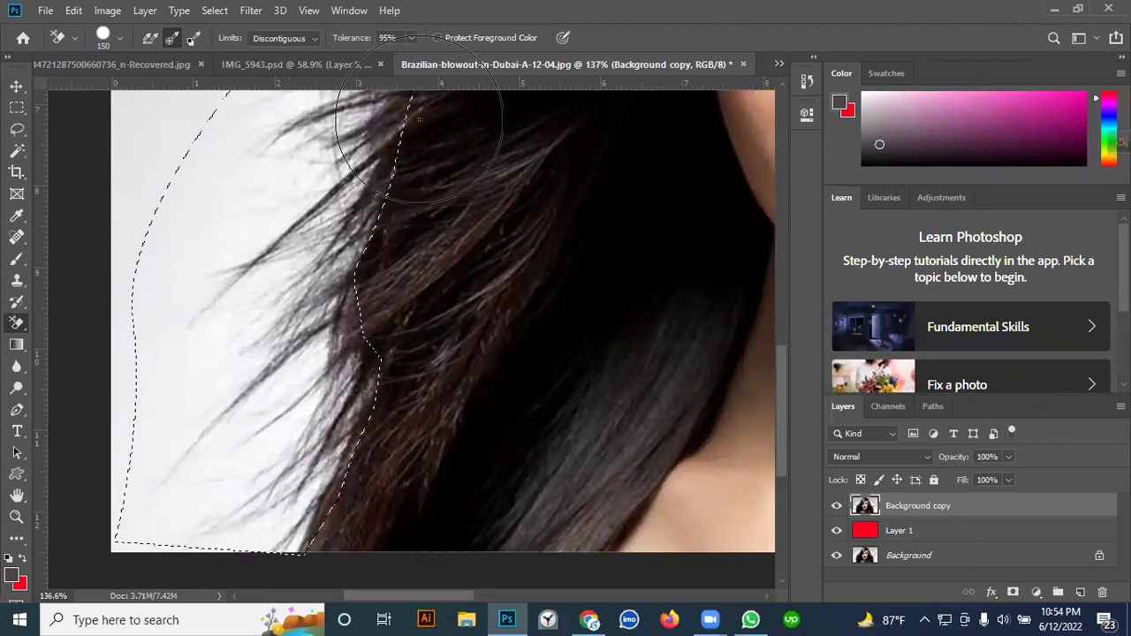
# Step: Try erasing the backdrop inside the selection at 68% tolerance with the light backdrop colour sampled, and undo the erasure
pyautogui.click(411, 37)
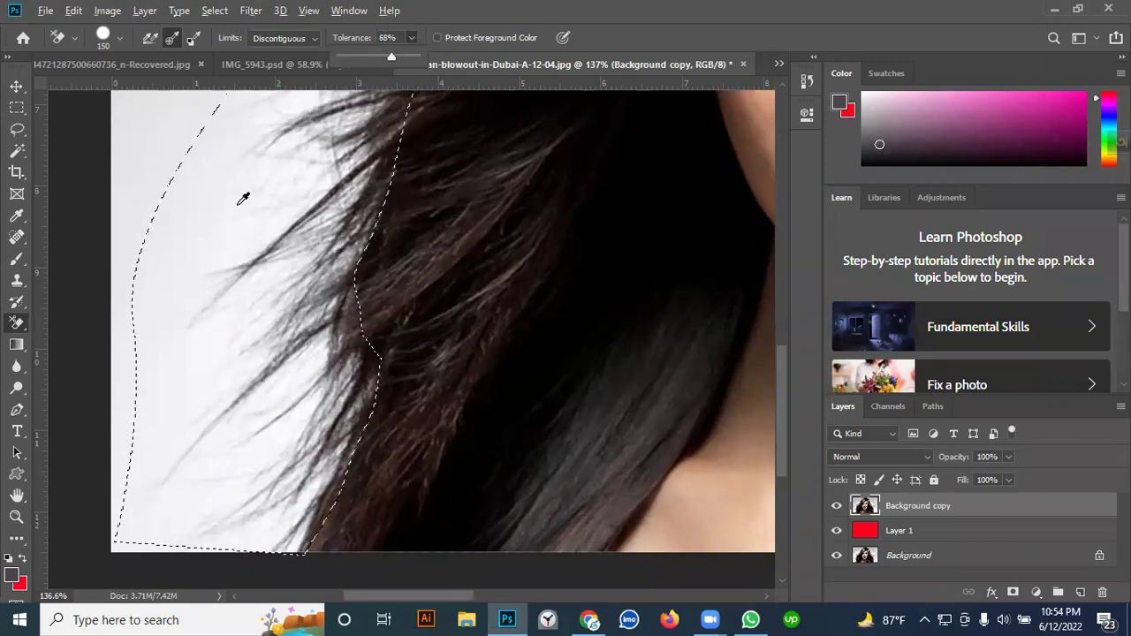
pyautogui.click(216, 240)
pyautogui.moveTo(207, 260)
pyautogui.mouseDown()
pyautogui.moveTo(226, 250)
pyautogui.moveTo(256, 181)
pyautogui.moveTo(303, 215)
pyautogui.moveTo(239, 409)
pyautogui.moveTo(238, 459)
pyautogui.mouseUp()
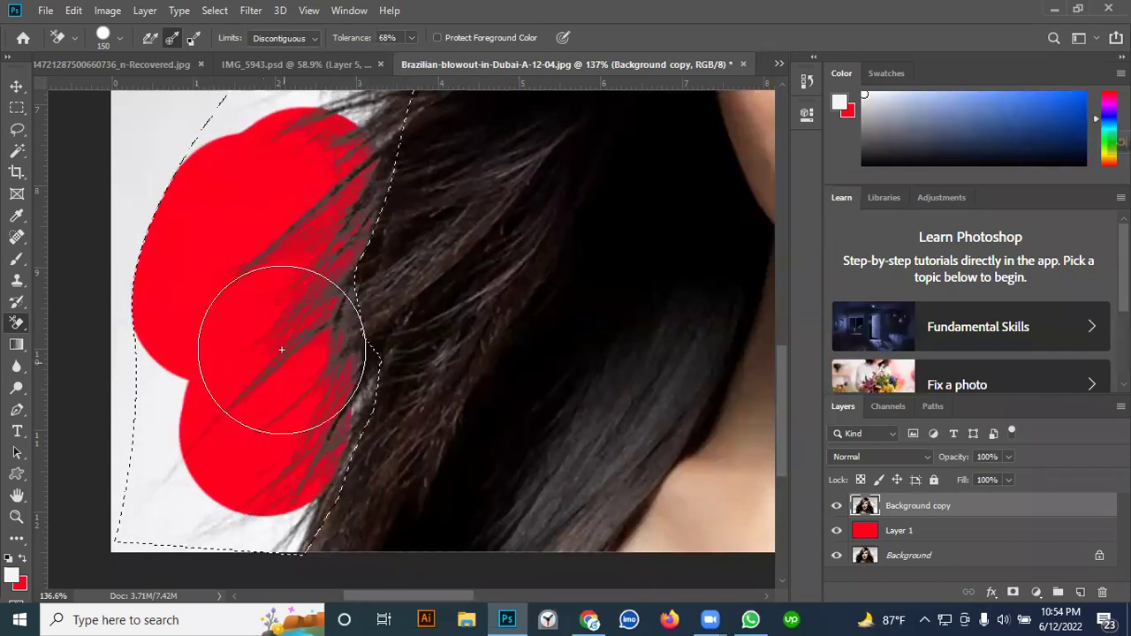
pyautogui.hotkey('ctrl', 'z')
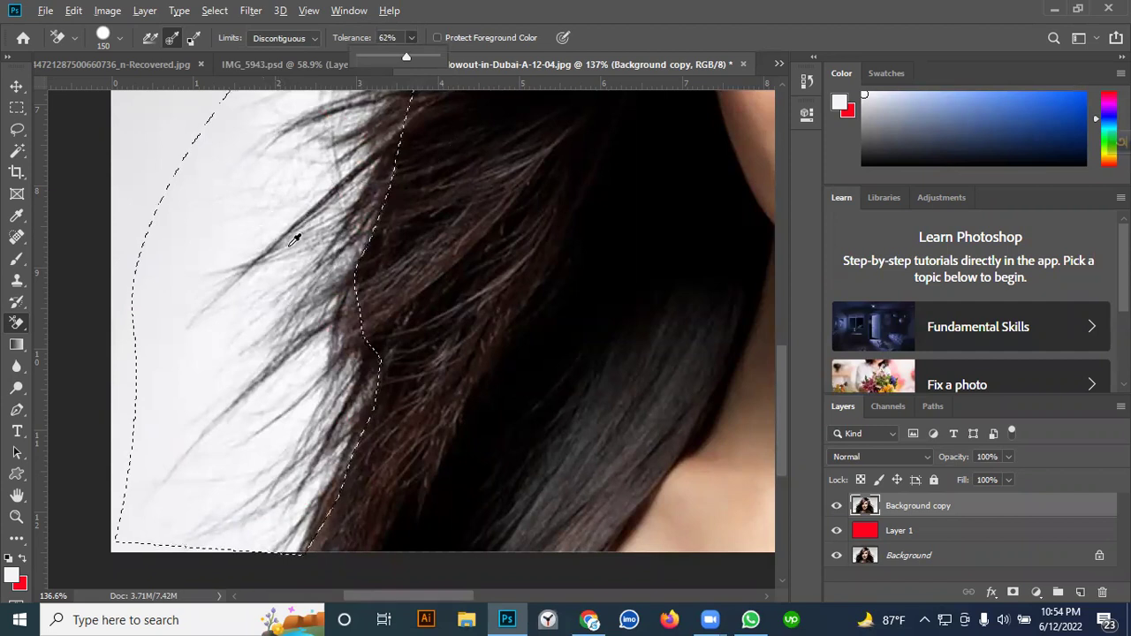
# Step: Try erasing the selected backdrop at 62% tolerance with a light backdrop sample, and undo the strokes
pyautogui.click(213, 232)
pyautogui.moveTo(212, 235)
pyautogui.mouseDown()
pyautogui.moveTo(206, 339)
pyautogui.moveTo(258, 243)
pyautogui.moveTo(250, 338)
pyautogui.moveTo(287, 221)
pyautogui.mouseUp()
pyautogui.hotkey('ctrl', 'z')
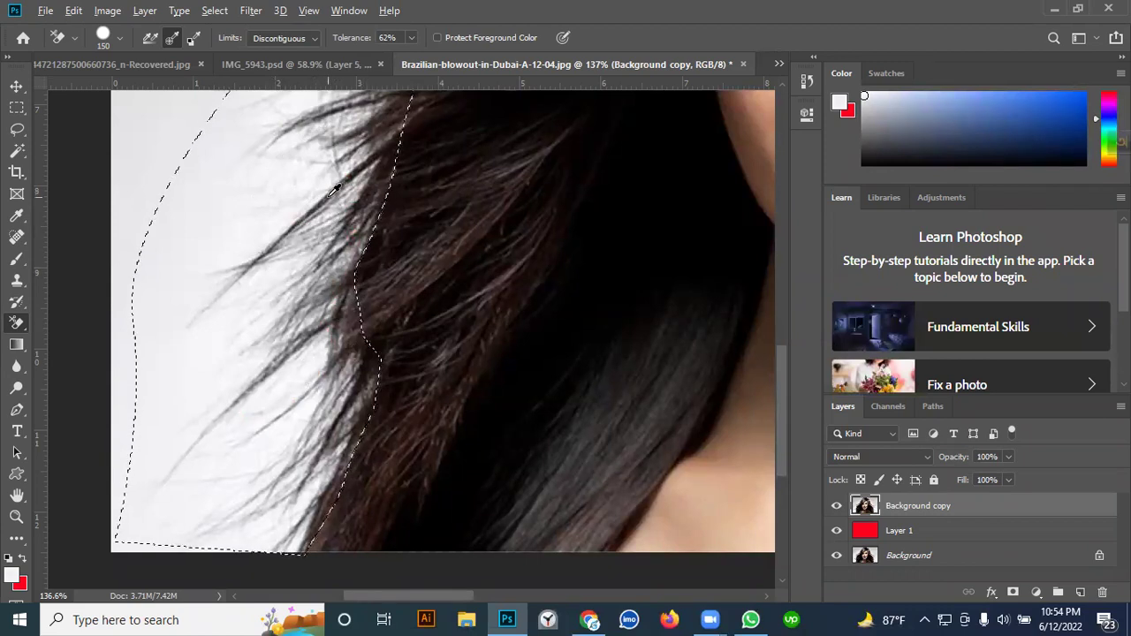
# Step: Try erasing the selected backdrop at 62% tolerance with a dark hair strand's colour sampled, and undo the last strokes
pyautogui.moveTo(323, 196)
pyautogui.mouseDown()
pyautogui.moveTo(268, 279)
pyautogui.moveTo(245, 374)
pyautogui.moveTo(311, 156)
pyautogui.moveTo(263, 312)
pyautogui.moveTo(285, 241)
pyautogui.moveTo(300, 267)
pyautogui.moveTo(265, 414)
pyautogui.moveTo(286, 444)
pyautogui.moveTo(258, 533)
pyautogui.moveTo(220, 396)
pyautogui.moveTo(169, 406)
pyautogui.moveTo(269, 175)
pyautogui.mouseUp()
pyautogui.scroll(-3, 268, 174)
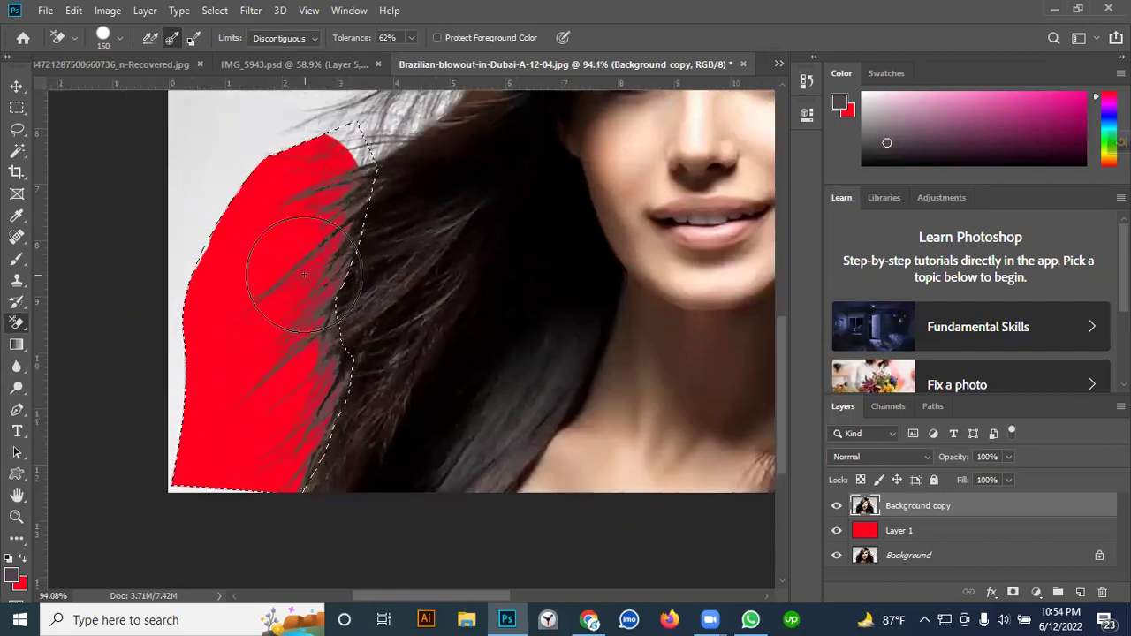
pyautogui.moveTo(327, 195)
pyautogui.mouseDown()
pyautogui.moveTo(292, 163)
pyautogui.moveTo(303, 164)
pyautogui.moveTo(265, 227)
pyautogui.moveTo(322, 193)
pyautogui.moveTo(324, 328)
pyautogui.mouseUp()
pyautogui.hotkey('ctrl', 'z')
pyautogui.hotkey('ctrl', 'z')
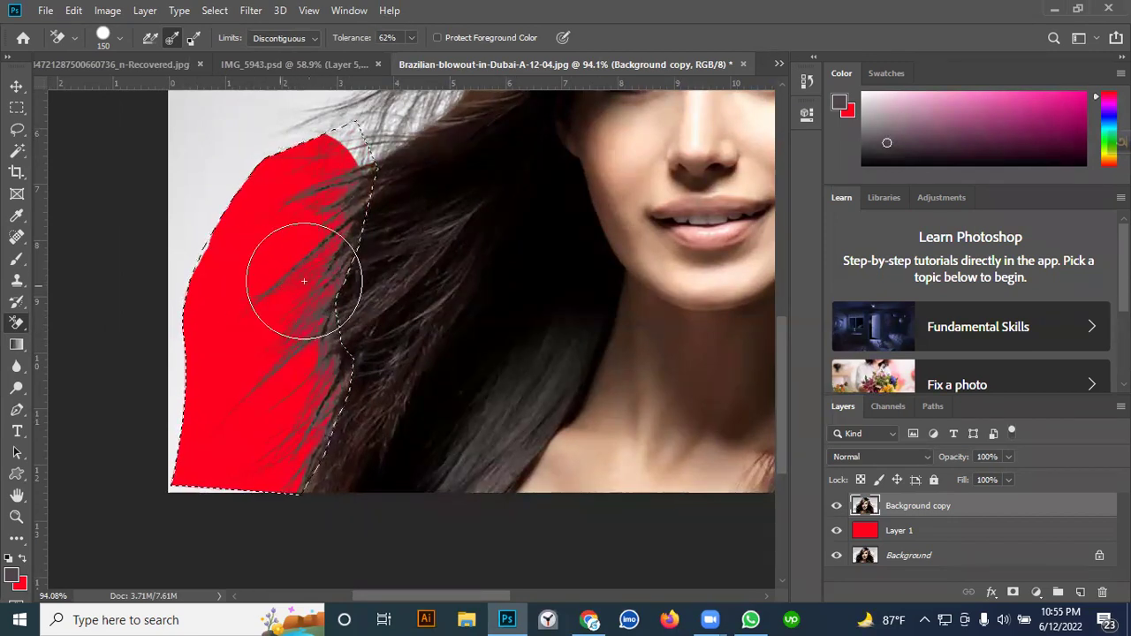
# Step: Set the Background Eraser's tolerance to 83%, try another pass over the strands, and undo all erasures inside the selection
pyautogui.click(411, 37)
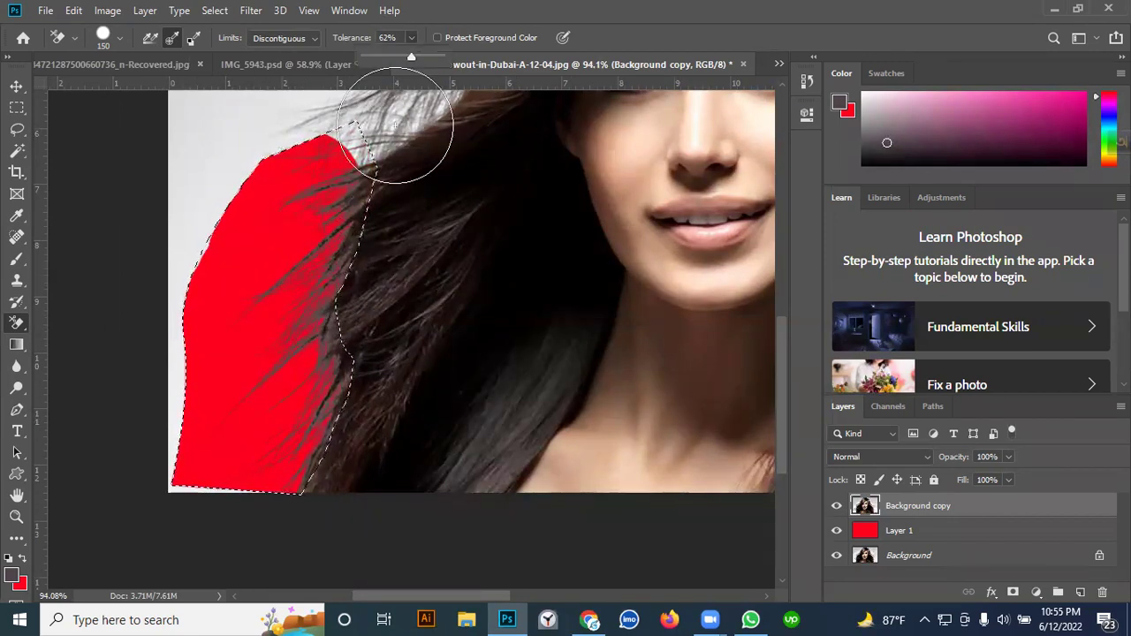
pyautogui.click(302, 246)
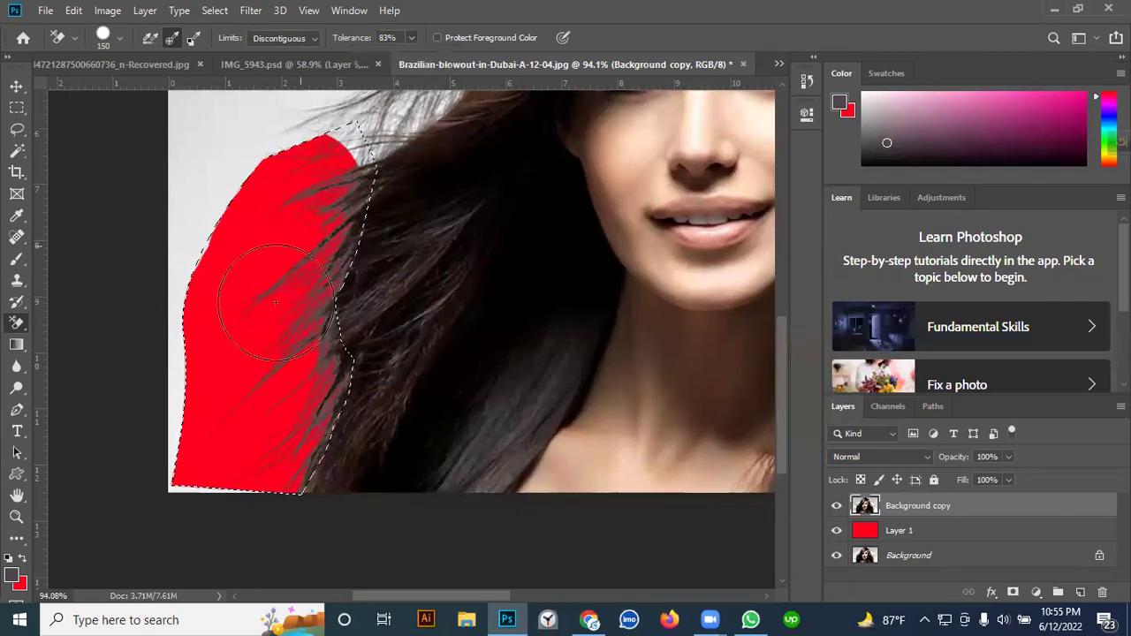
pyautogui.moveTo(305, 336)
pyautogui.mouseDown()
pyautogui.moveTo(273, 350)
pyautogui.moveTo(296, 322)
pyautogui.moveTo(285, 364)
pyautogui.moveTo(313, 250)
pyautogui.moveTo(335, 216)
pyautogui.moveTo(269, 405)
pyautogui.mouseUp()
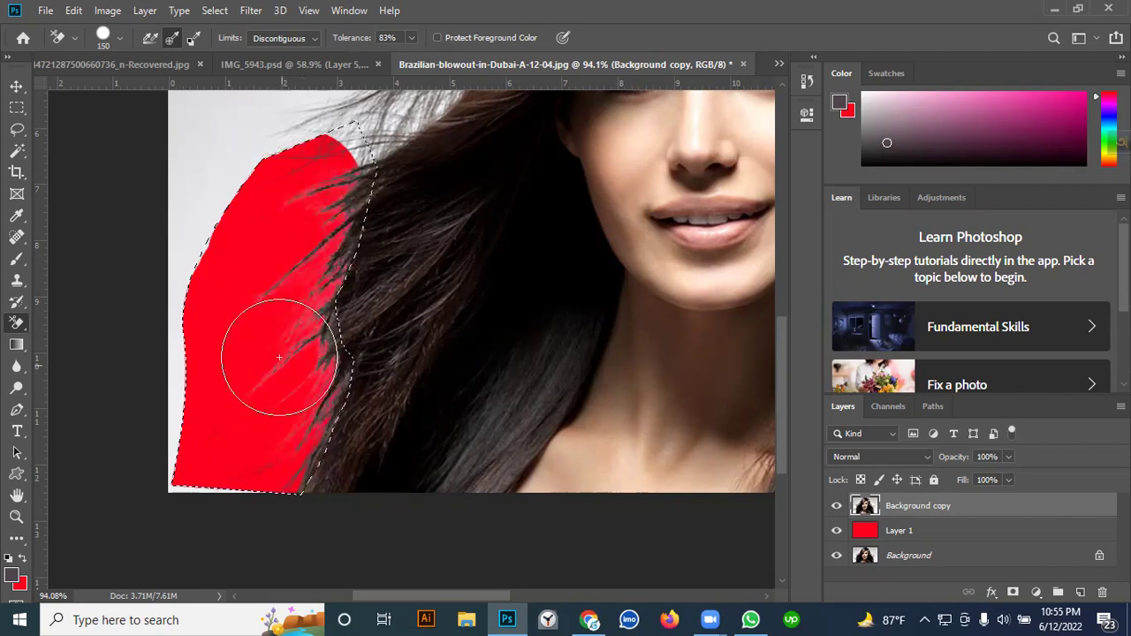
pyautogui.hotkey('ctrl', 'z')
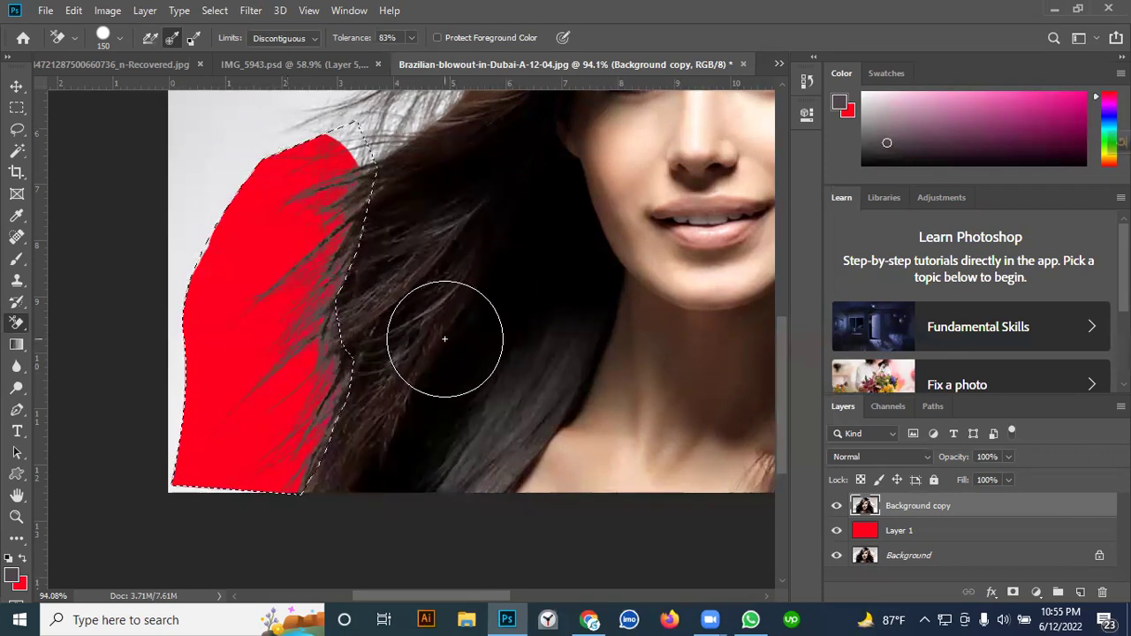
pyautogui.hotkey('ctrl', 'z')
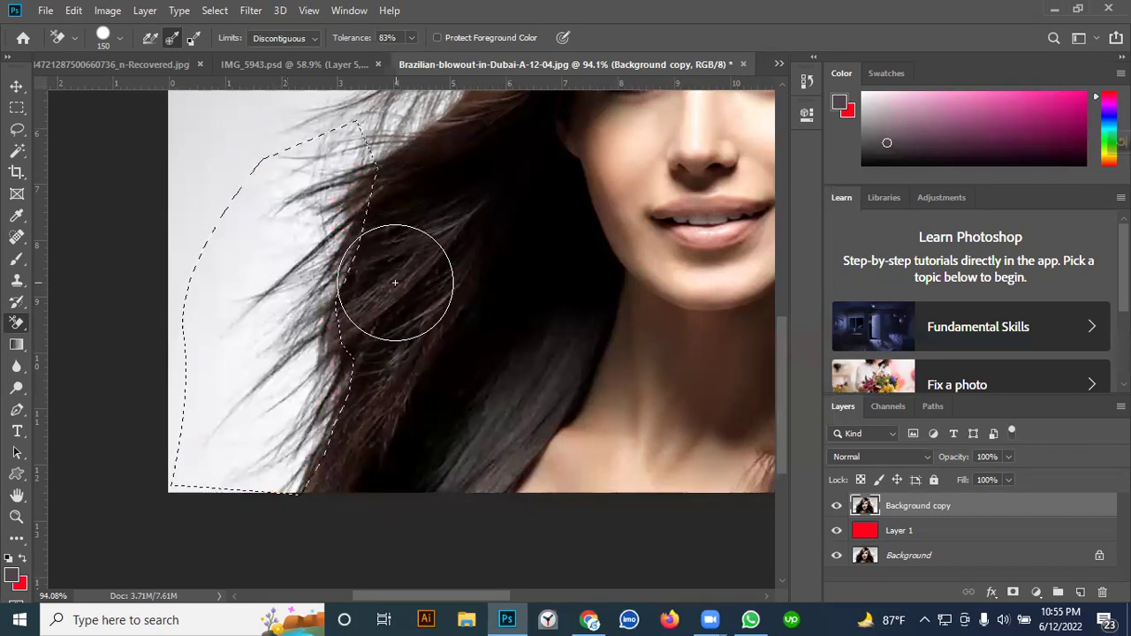
# Step: Sample the light backdrop colour, erase the backdrop inside the selection at 83% tolerance, and deselect
pyautogui.keyDown('alt'); pyautogui.click(243, 253); pyautogui.keyUp('alt')
pyautogui.moveTo(263, 227)
pyautogui.mouseDown()
pyautogui.moveTo(230, 275)
pyautogui.moveTo(290, 183)
pyautogui.moveTo(261, 240)
pyautogui.moveTo(282, 231)
pyautogui.moveTo(262, 283)
pyautogui.moveTo(255, 386)
pyautogui.moveTo(284, 378)
pyautogui.moveTo(295, 393)
pyautogui.moveTo(266, 420)
pyautogui.moveTo(249, 475)
pyautogui.moveTo(280, 428)
pyautogui.moveTo(211, 452)
pyautogui.moveTo(174, 406)
pyautogui.moveTo(204, 420)
pyautogui.moveTo(220, 411)
pyautogui.moveTo(211, 453)
pyautogui.moveTo(264, 389)
pyautogui.moveTo(296, 240)
pyautogui.mouseUp()
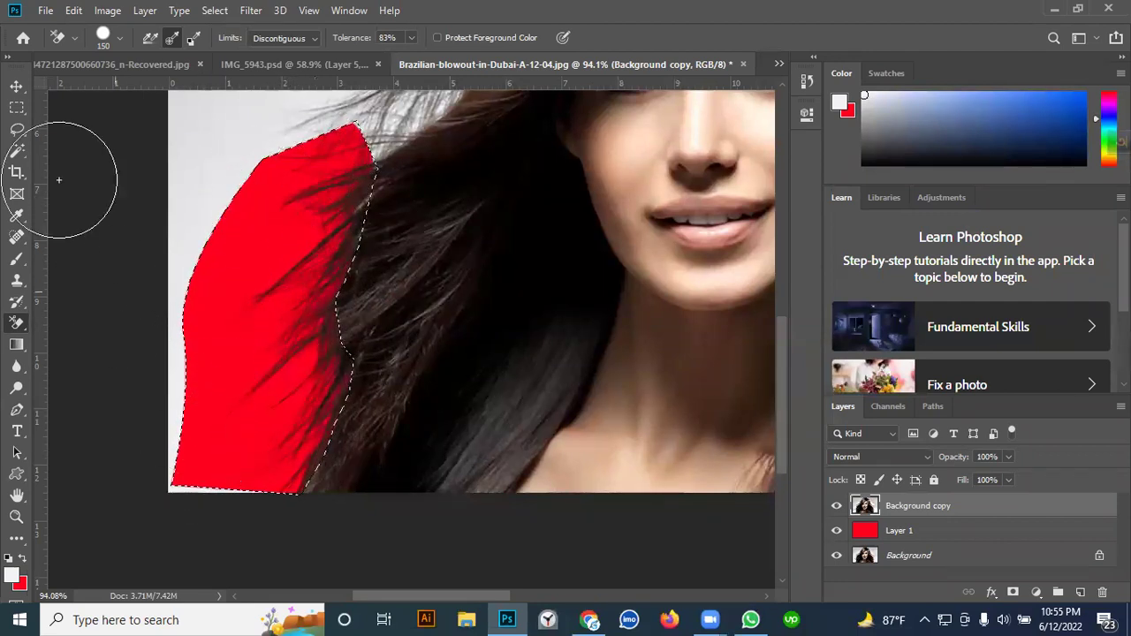
pyautogui.click(15, 86)
pyautogui.hotkey('ctrl', 'd')
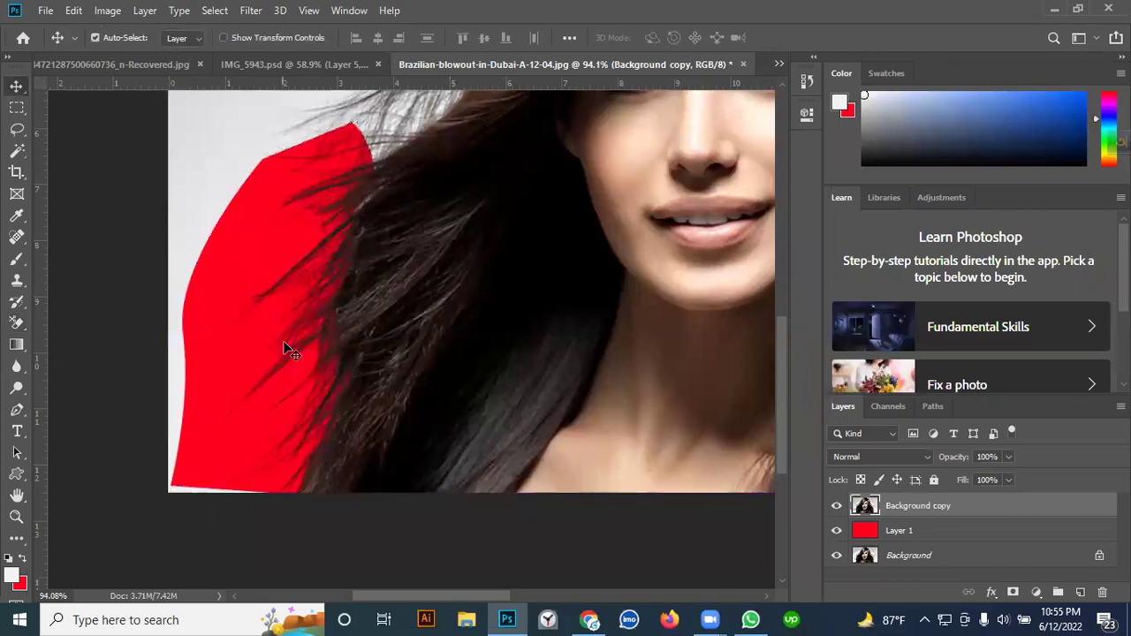
# Step: Erase the open grey backdrop around the cleared area with the Background Eraser, up to the image's upper edge and near the hair outline
pyautogui.scroll(3, 288, 349)
pyautogui.scroll(-4, 287, 349)
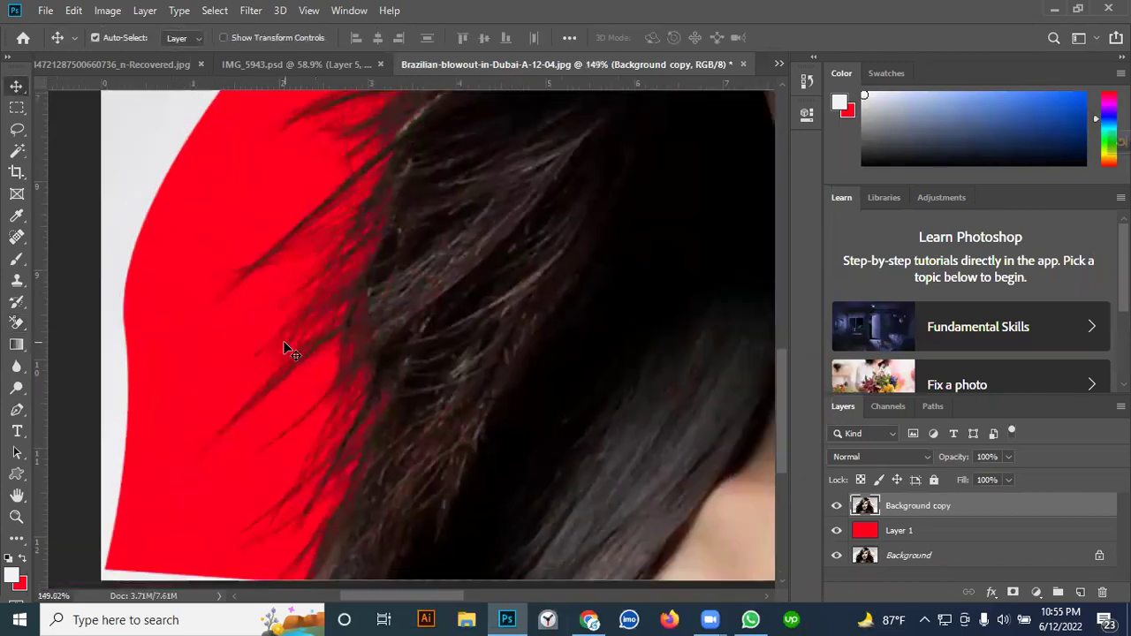
pyautogui.moveTo(285, 350); pyautogui.dragTo(442, 366)
pyautogui.scroll(-4, 437, 388)
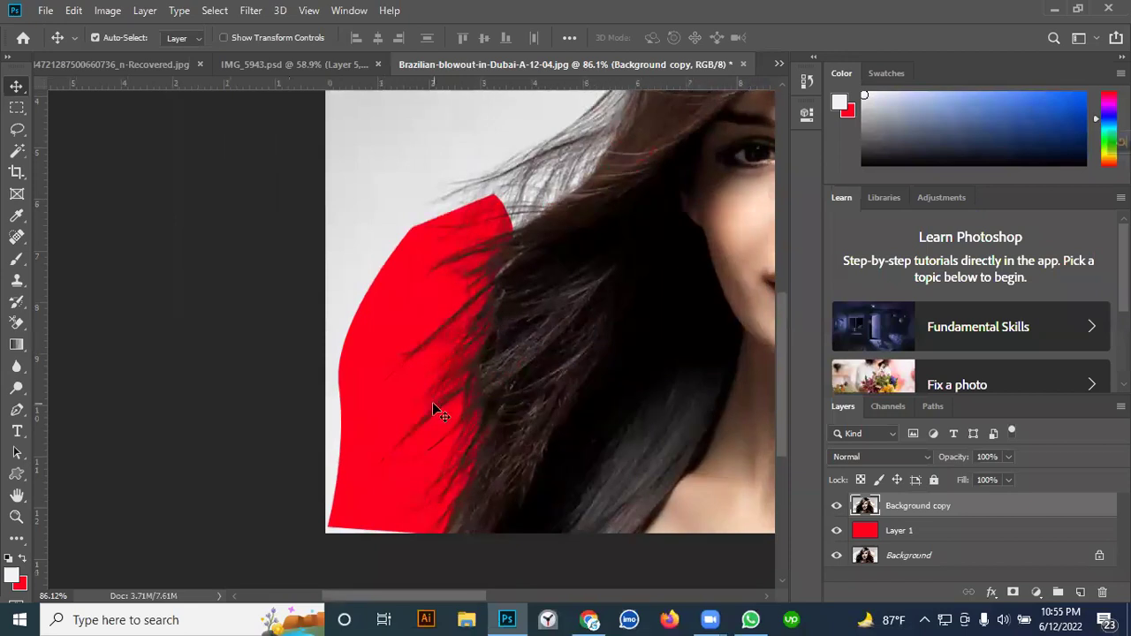
pyautogui.scroll(-1, 444, 387)
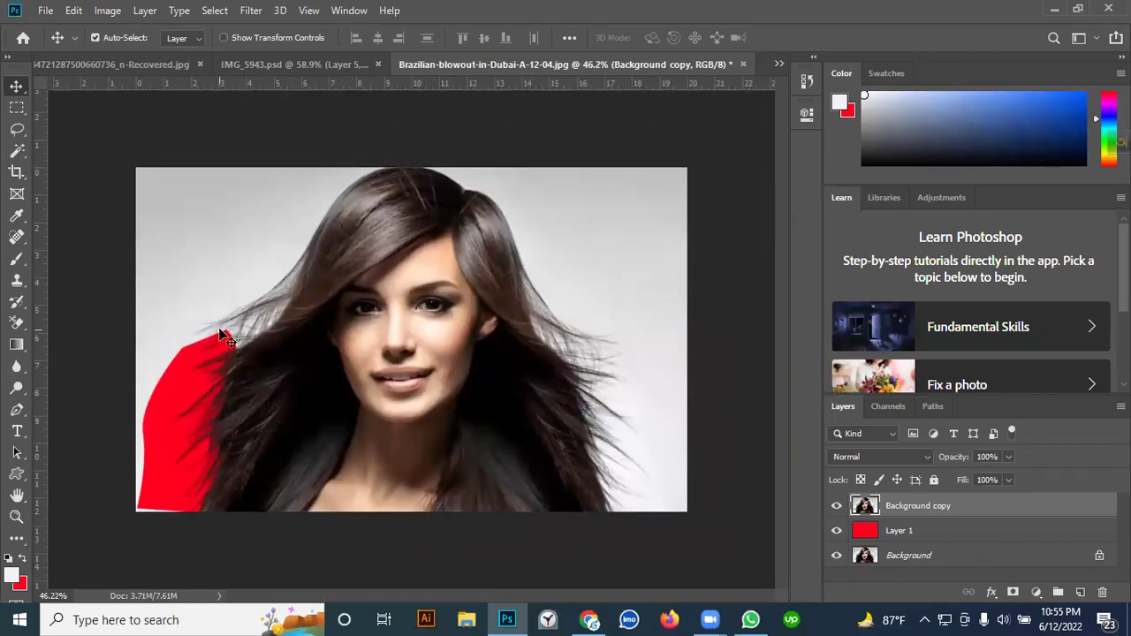
pyautogui.click(16, 322)
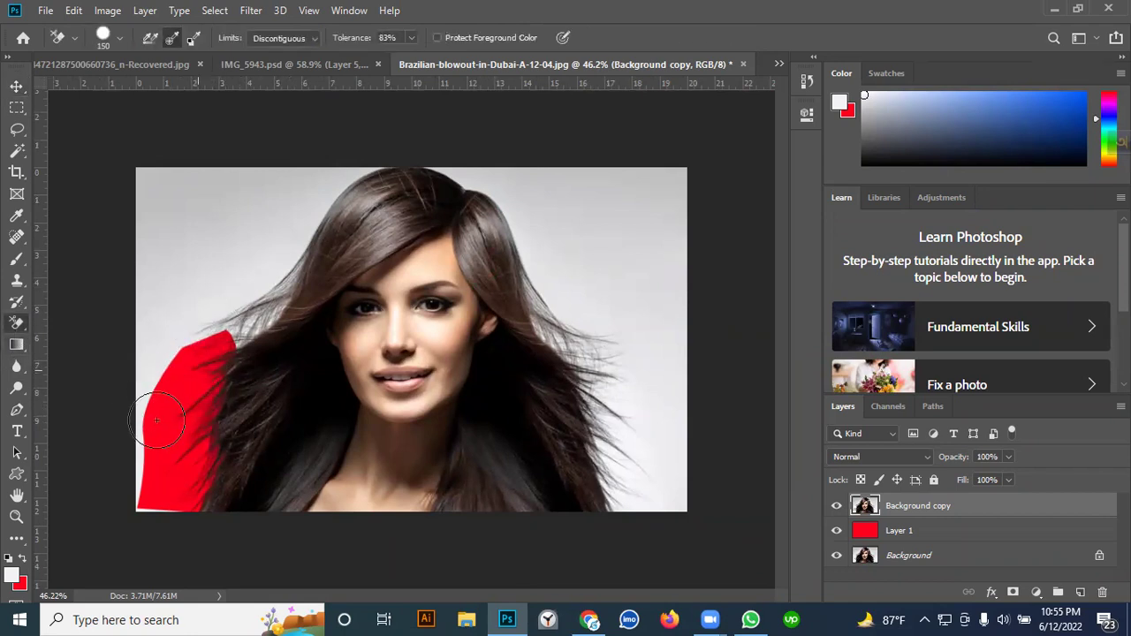
pyautogui.moveTo(135, 484); pyautogui.dragTo(154, 469)
pyautogui.moveTo(149, 418)
pyautogui.mouseDown()
pyautogui.moveTo(178, 306)
pyautogui.moveTo(159, 299)
pyautogui.moveTo(231, 176)
pyautogui.moveTo(155, 204)
pyautogui.moveTo(145, 254)
pyautogui.moveTo(210, 200)
pyautogui.moveTo(166, 232)
pyautogui.moveTo(282, 170)
pyautogui.moveTo(344, 168)
pyautogui.moveTo(240, 268)
pyautogui.moveTo(227, 265)
pyautogui.moveTo(234, 228)
pyautogui.moveTo(206, 285)
pyautogui.moveTo(196, 241)
pyautogui.moveTo(217, 215)
pyautogui.moveTo(200, 234)
pyautogui.moveTo(132, 225)
pyautogui.moveTo(162, 156)
pyautogui.mouseUp()
pyautogui.hotkey('ctrl', 'z')
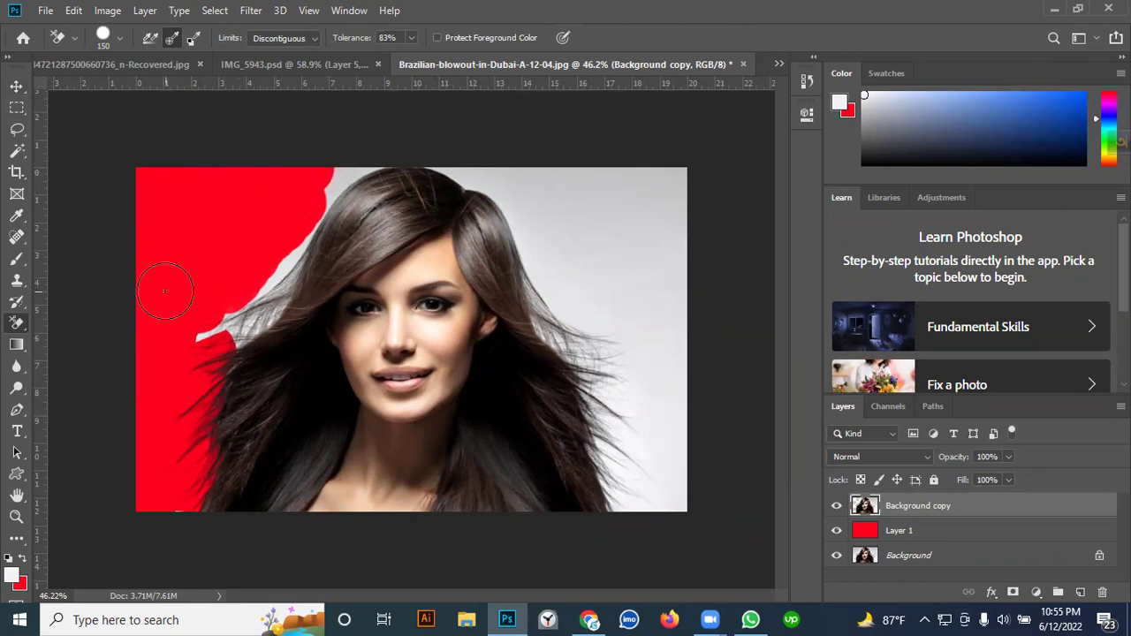
# Step: Try erasing the grey fringe along the upper flyaway strands without a selection, and undo the erasures
pyautogui.scroll(2, 291, 318)
pyautogui.moveTo(242, 245)
pyautogui.mouseDown()
pyautogui.moveTo(218, 294)
pyautogui.moveTo(146, 331)
pyautogui.mouseUp()
pyautogui.hotkey('ctrl', 'z')
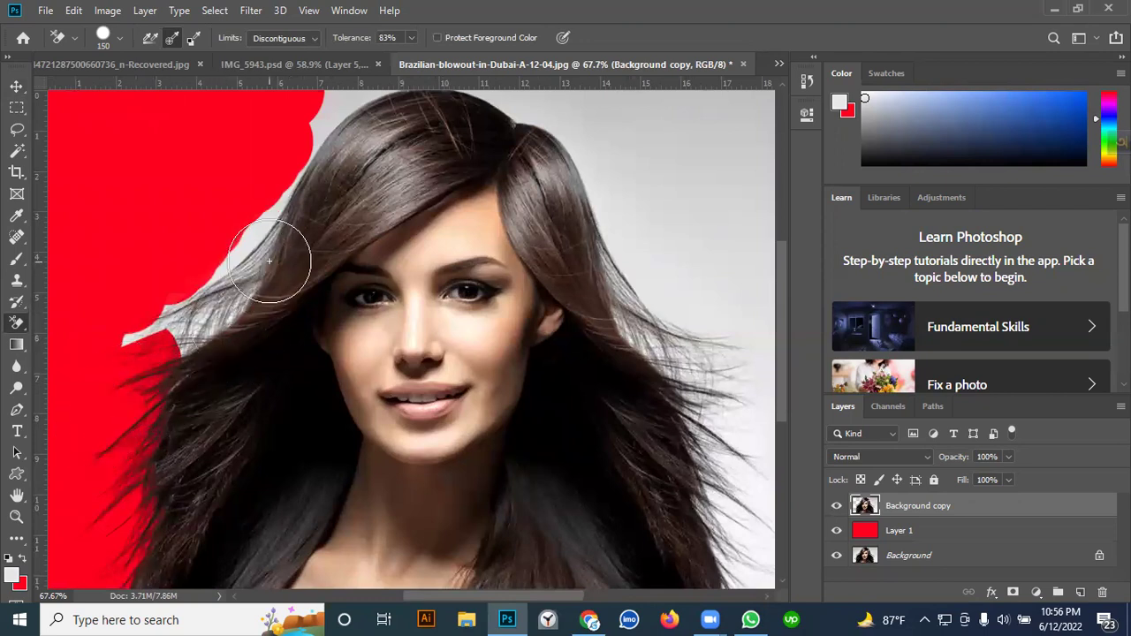
pyautogui.moveTo(265, 258)
pyautogui.mouseDown()
pyautogui.moveTo(228, 298)
pyautogui.moveTo(169, 337)
pyautogui.mouseUp()
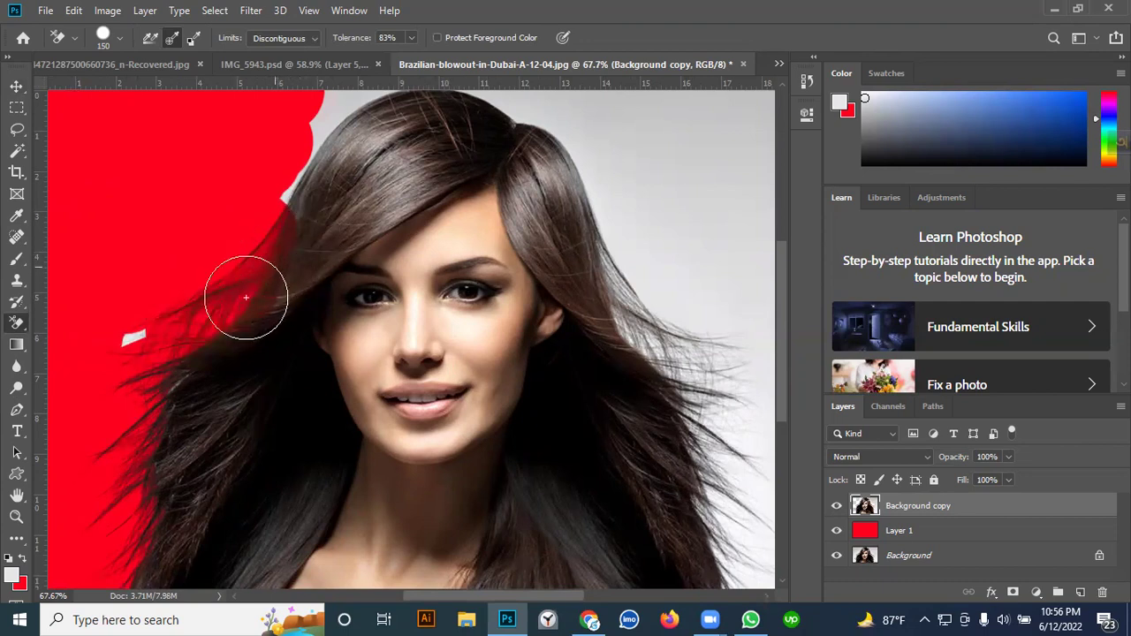
pyautogui.moveTo(212, 348); pyautogui.dragTo(253, 353)
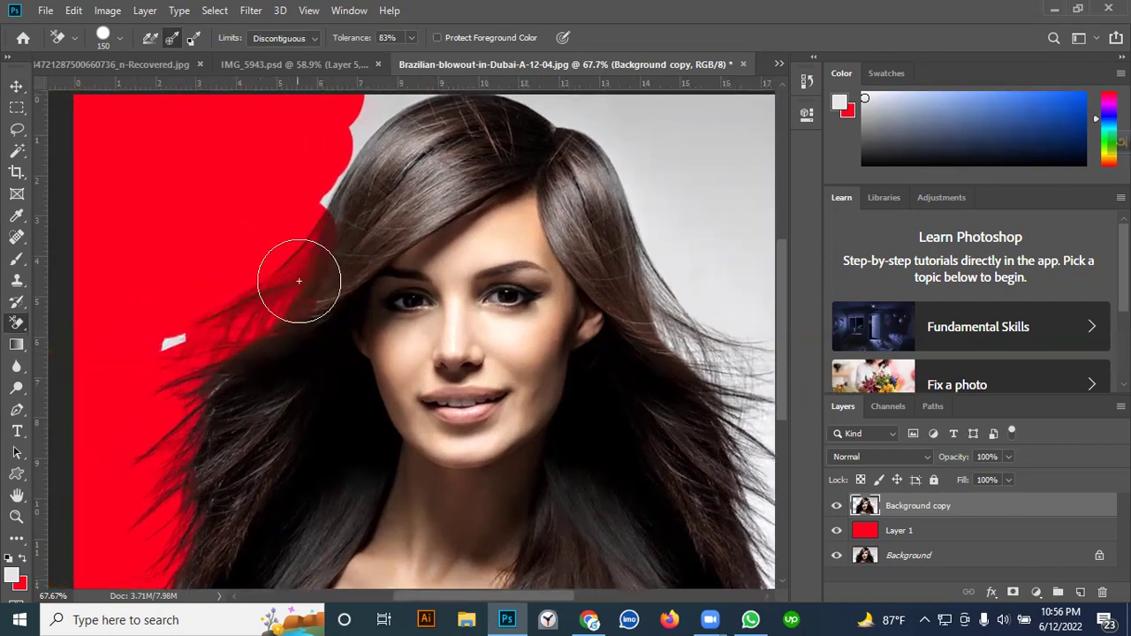
pyautogui.hotkey('ctrl', 'z')
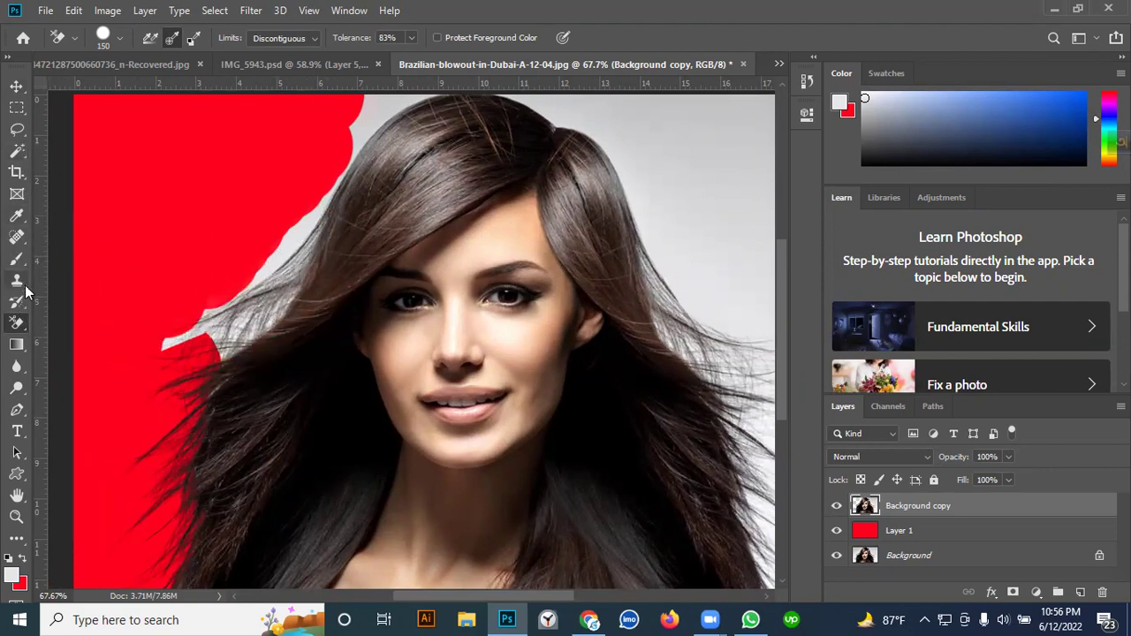
# Step: Try erasing the grey fringe inside a Lasso selection around the upper flyaway strands, undo the erasures, and deselect
pyautogui.click(17, 129)
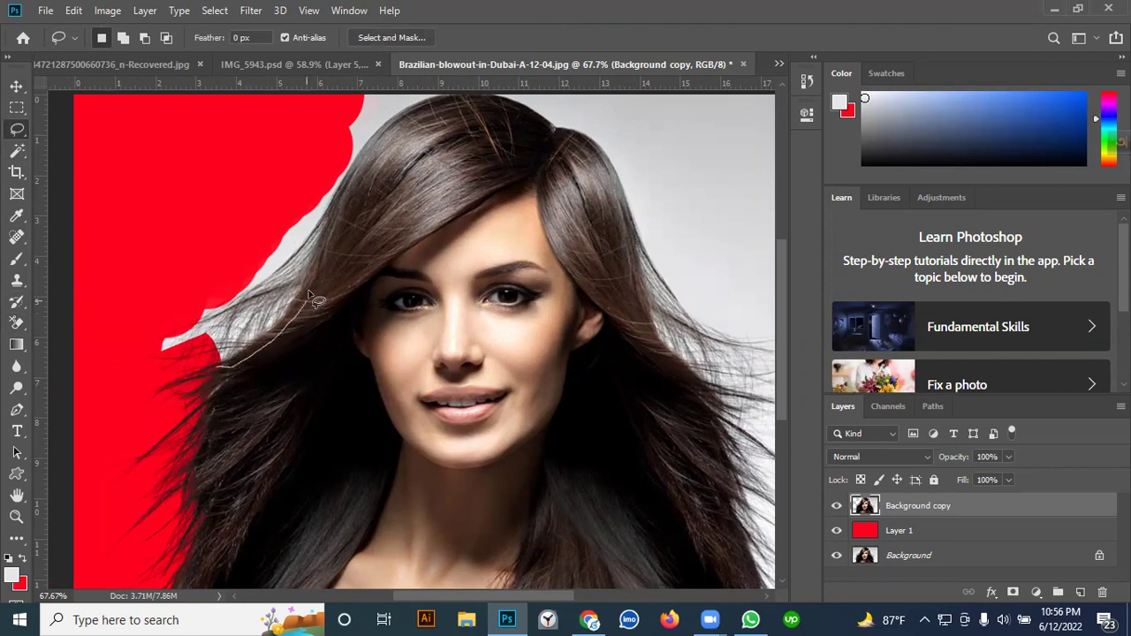
pyautogui.moveTo(201, 251); pyautogui.dragTo(187, 256)
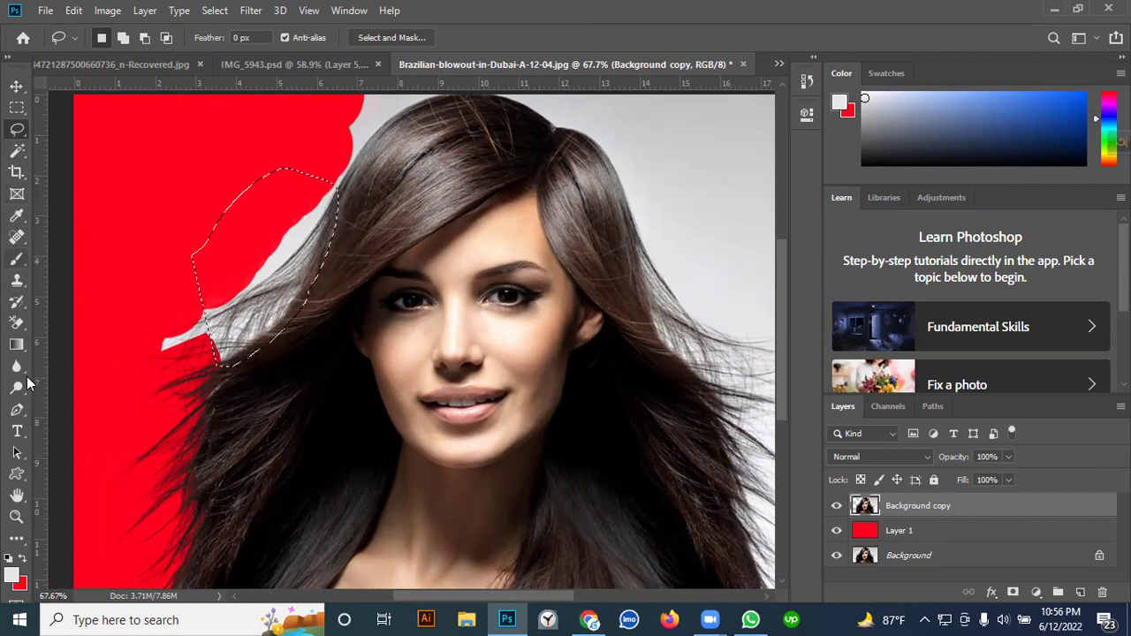
pyautogui.click(15, 321)
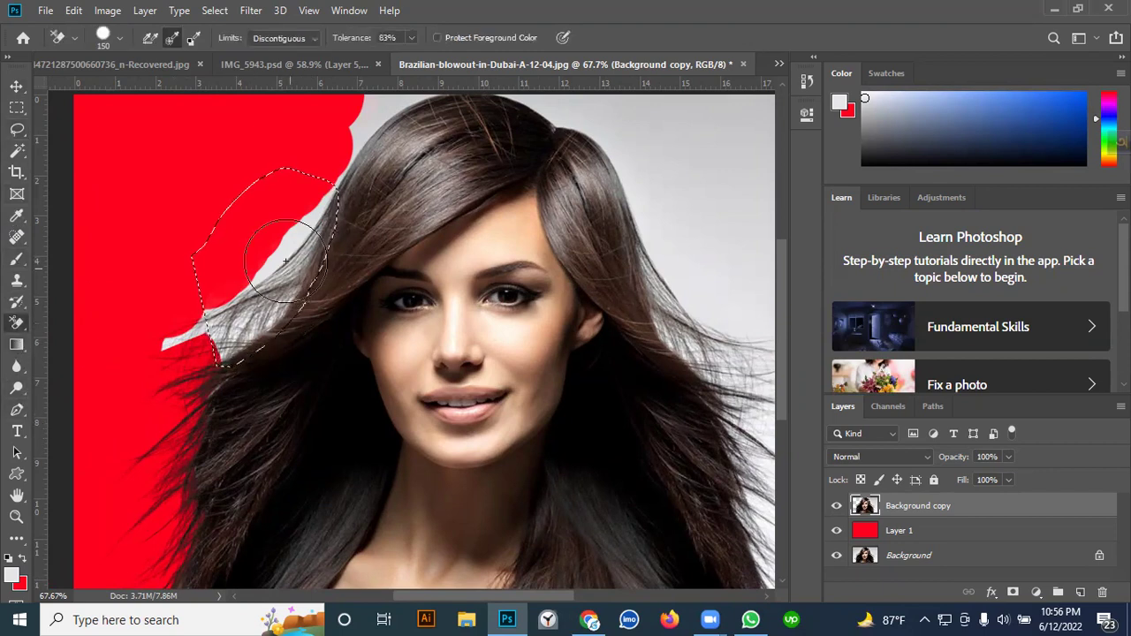
pyautogui.moveTo(297, 234)
pyautogui.mouseDown()
pyautogui.moveTo(256, 328)
pyautogui.moveTo(311, 211)
pyautogui.moveTo(212, 353)
pyautogui.moveTo(264, 287)
pyautogui.moveTo(138, 329)
pyautogui.mouseUp()
pyautogui.moveTo(147, 367)
pyautogui.mouseDown()
pyautogui.moveTo(325, 283)
pyautogui.moveTo(191, 356)
pyautogui.moveTo(257, 338)
pyautogui.moveTo(308, 259)
pyautogui.mouseUp()
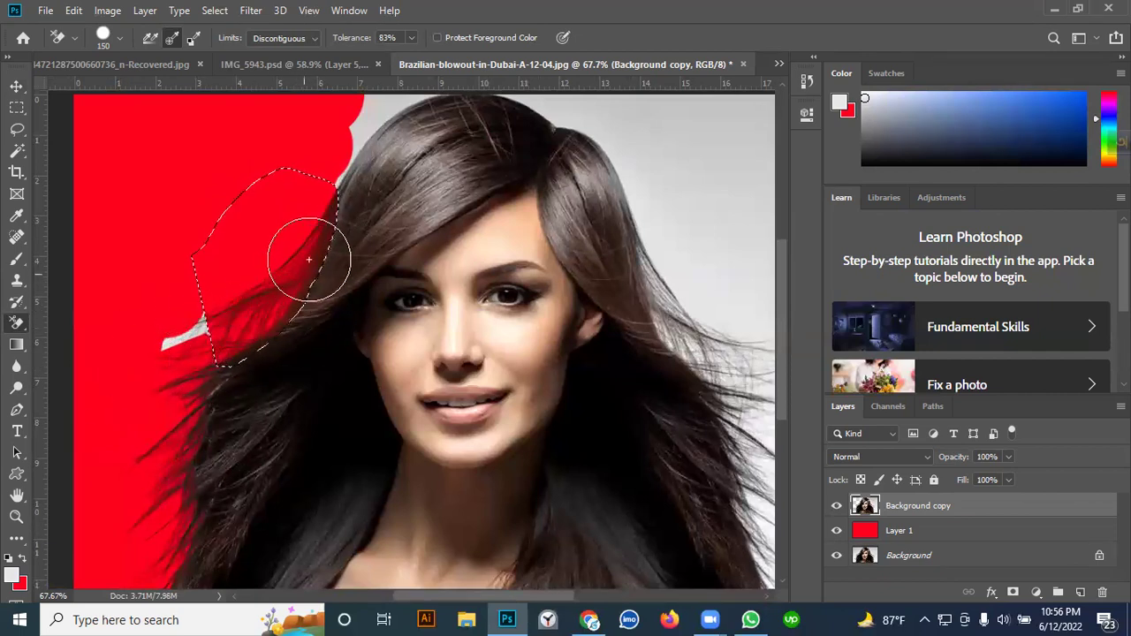
pyautogui.hotkey('ctrl', 'z')
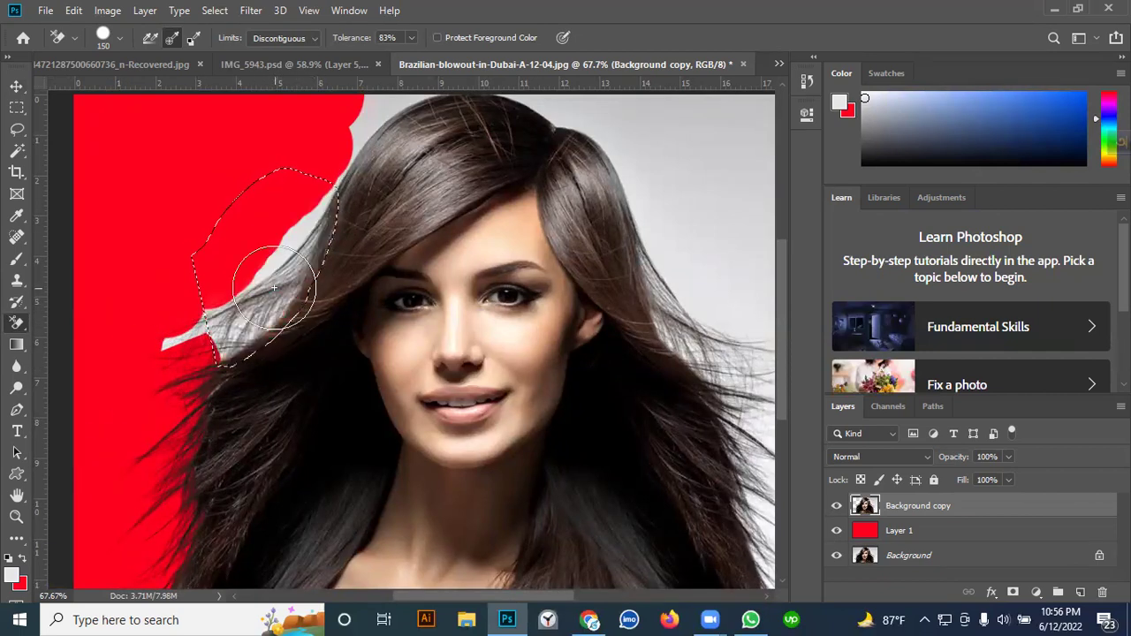
pyautogui.press('v')
pyautogui.hotkey('ctrl', 'd')
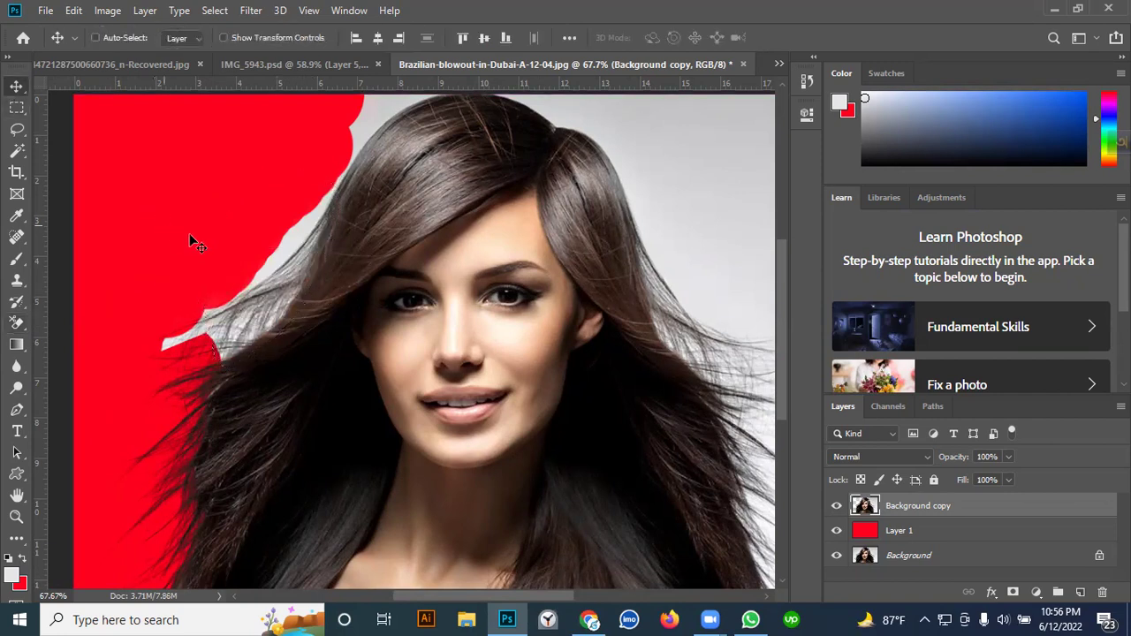
# Step: Sample the light backdrop on the uncleared side and erase it around the lower hair strands with the Background Eraser at 83% tolerance
pyautogui.scroll(-4, 209, 274)
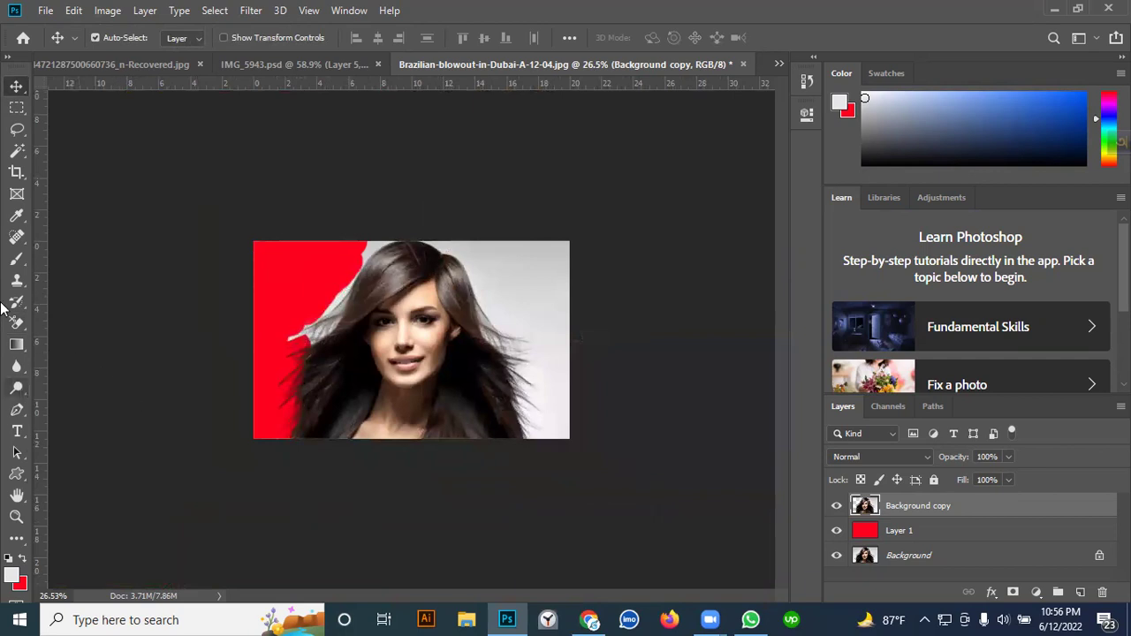
pyautogui.rightClick(12, 330)
pyautogui.click(76, 337)
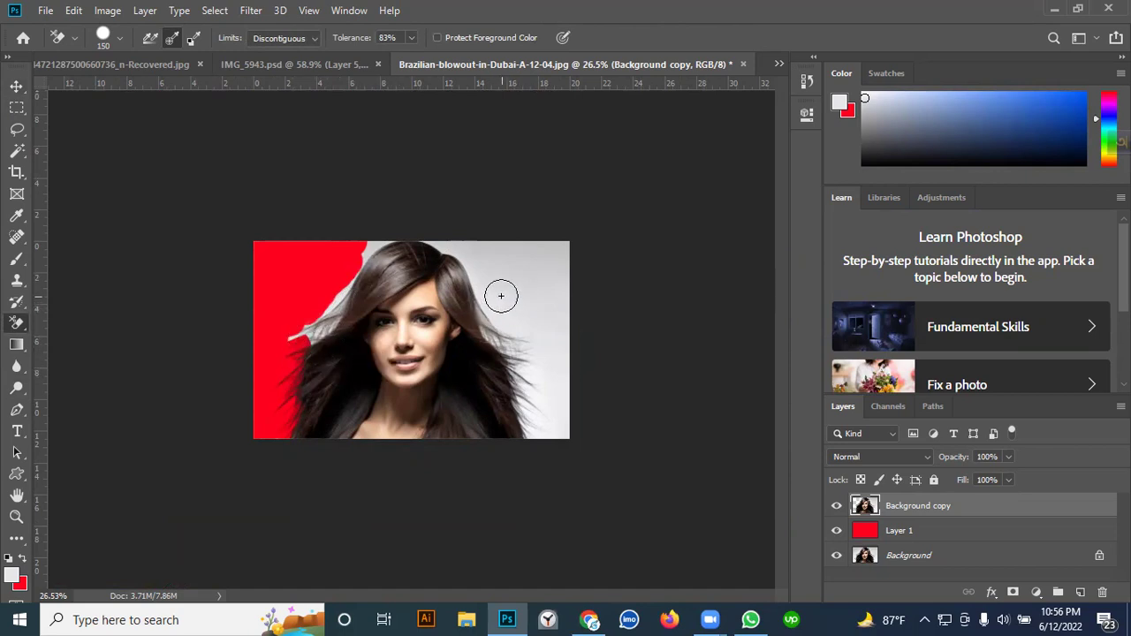
pyautogui.moveTo(535, 389); pyautogui.dragTo(535, 442)
pyautogui.moveTo(524, 400)
pyautogui.mouseDown()
pyautogui.moveTo(550, 381)
pyautogui.moveTo(568, 439)
pyautogui.moveTo(523, 384)
pyautogui.moveTo(522, 432)
pyautogui.mouseUp()
pyautogui.hotkey('ctrl', 'alt', 'z')
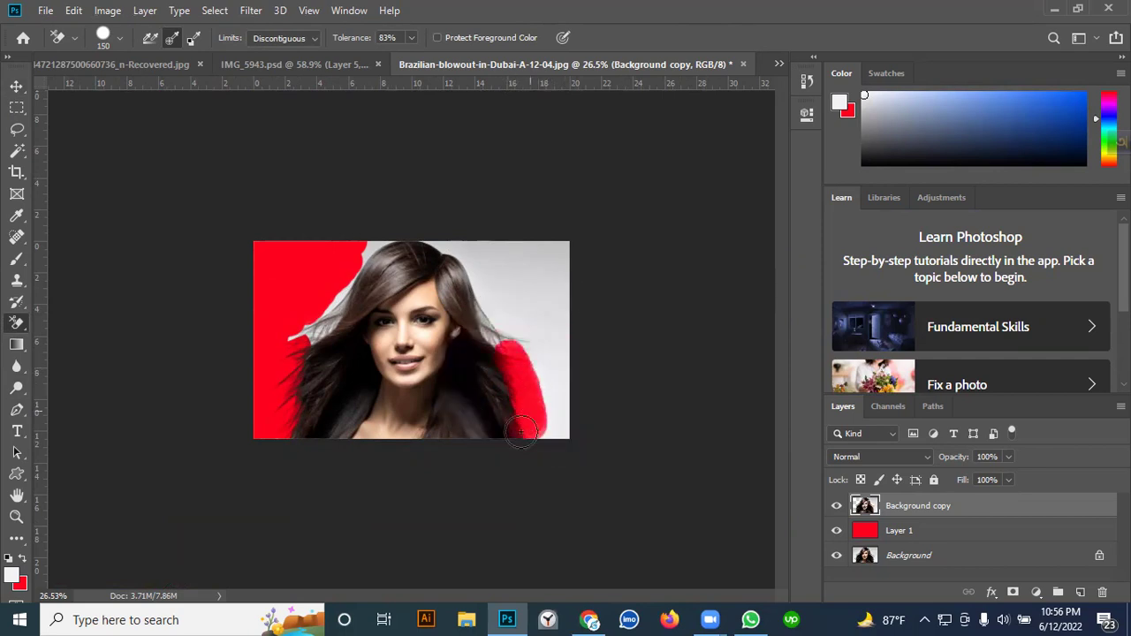
pyautogui.hotkey('ctrl', 'alt', 'z')
pyautogui.moveTo(522, 374)
pyautogui.mouseDown()
pyautogui.moveTo(533, 427)
pyautogui.moveTo(543, 433)
pyautogui.moveTo(552, 395)
pyautogui.moveTo(559, 426)
pyautogui.moveTo(572, 388)
pyautogui.moveTo(542, 381)
pyautogui.mouseUp()
# Step: Extend the erased backdrop on that side upward to about eye level, from the hair strands out to the image edge
pyautogui.scroll(5, 555, 365)
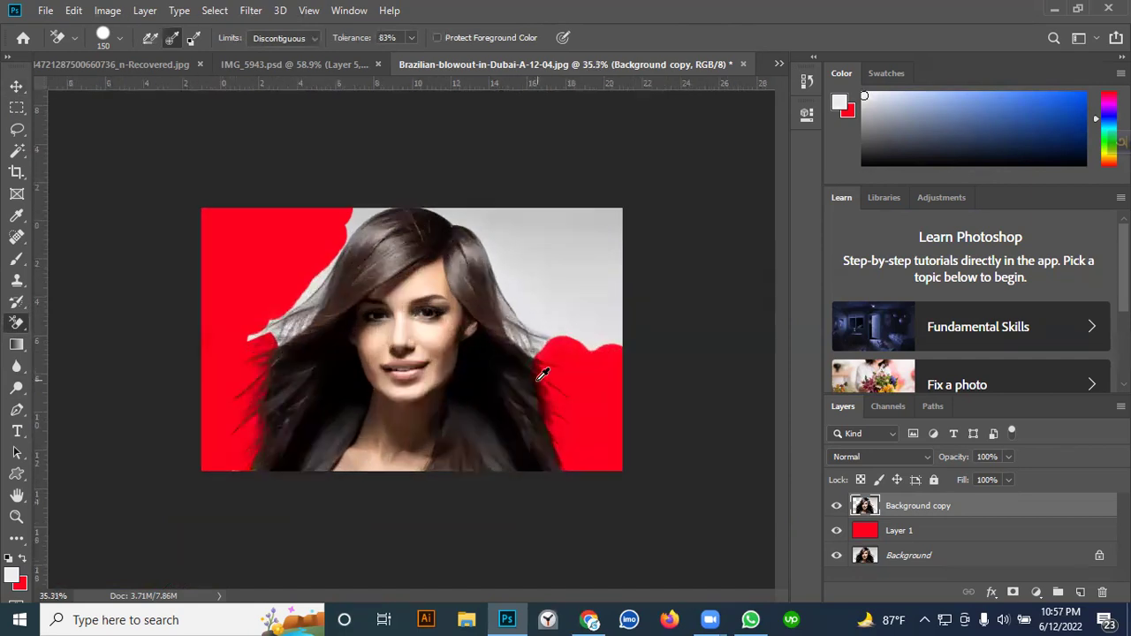
pyautogui.moveTo(667, 329)
pyautogui.mouseDown()
pyautogui.moveTo(592, 333)
pyautogui.moveTo(612, 346)
pyautogui.moveTo(649, 341)
pyautogui.moveTo(718, 326)
pyautogui.mouseUp()
pyautogui.moveTo(626, 317); pyautogui.dragTo(645, 373)
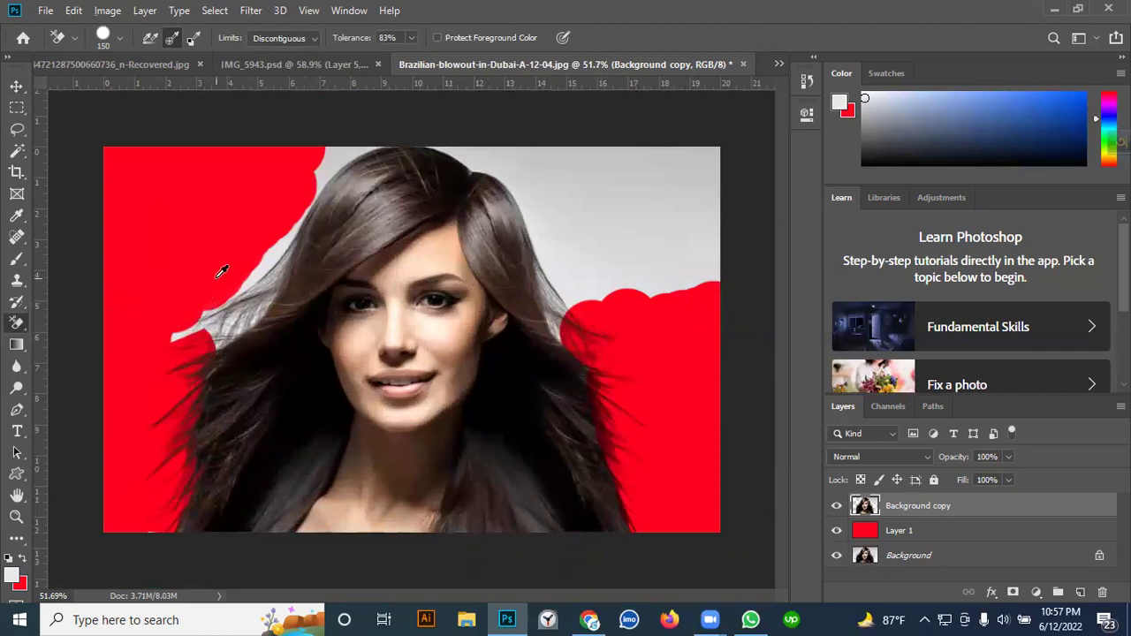
# Step: Sample the light grey fringe beside the hair and erase the remaining backdrop around the upper strands and head on both sides
pyautogui.keyDown('alt'); pyautogui.click(258, 260); pyautogui.keyUp('alt')
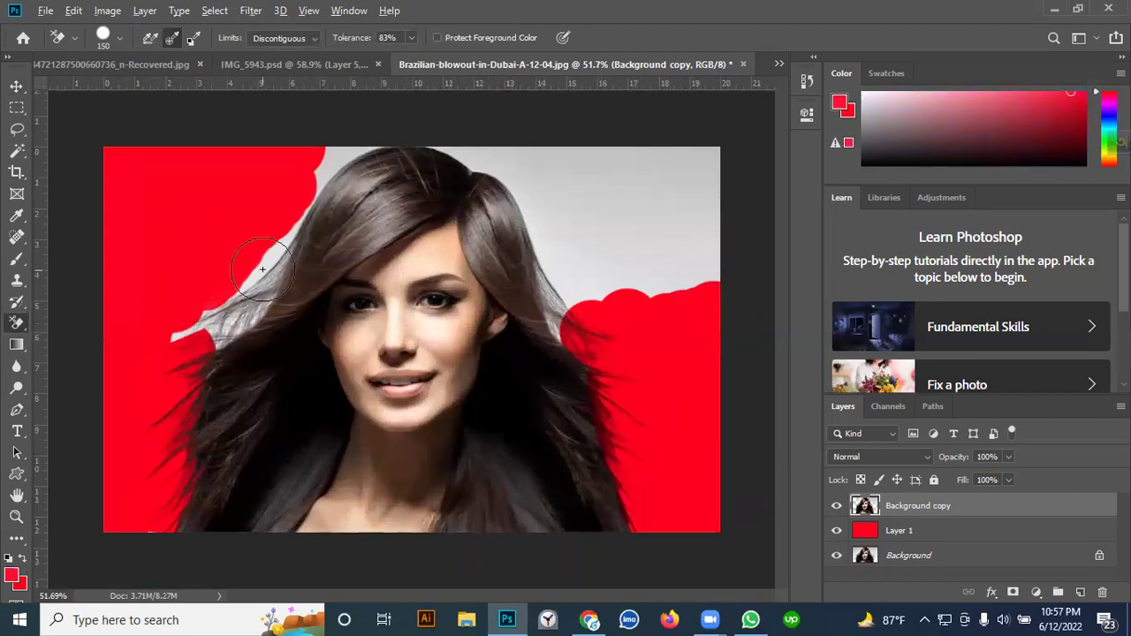
pyautogui.keyDown('alt'); pyautogui.click(263, 269); pyautogui.keyUp('alt')
pyautogui.moveTo(255, 268); pyautogui.dragTo(191, 337)
pyautogui.moveTo(258, 262)
pyautogui.mouseDown()
pyautogui.moveTo(309, 150)
pyautogui.moveTo(367, 133)
pyautogui.moveTo(442, 137)
pyautogui.moveTo(494, 157)
pyautogui.moveTo(559, 243)
pyautogui.moveTo(608, 326)
pyautogui.moveTo(547, 287)
pyautogui.moveTo(577, 352)
pyautogui.moveTo(635, 338)
pyautogui.moveTo(658, 290)
pyautogui.moveTo(628, 231)
pyautogui.moveTo(543, 151)
pyautogui.moveTo(590, 196)
pyautogui.mouseUp()
pyautogui.moveTo(648, 288)
pyautogui.mouseDown()
pyautogui.moveTo(652, 172)
pyautogui.moveTo(671, 176)
pyautogui.moveTo(708, 227)
pyautogui.mouseUp()
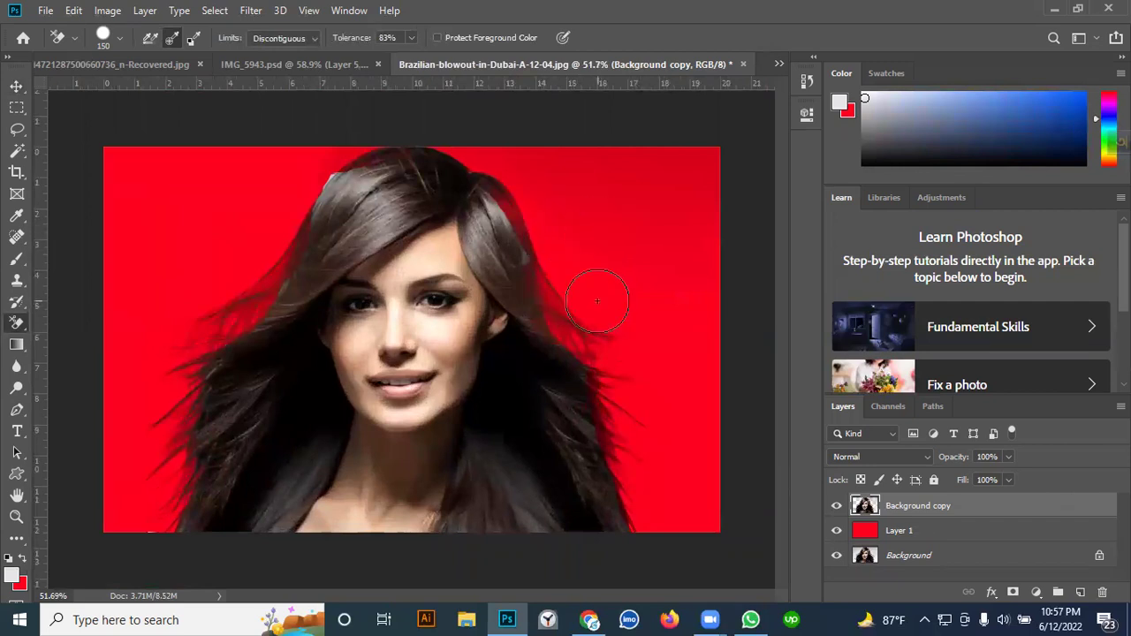
# Step: Try erasing the fringe along the upper hair edge beside the crown with the 150 px Background Eraser, and undo the stroke
pyautogui.moveTo(379, 126); pyautogui.dragTo(292, 205)
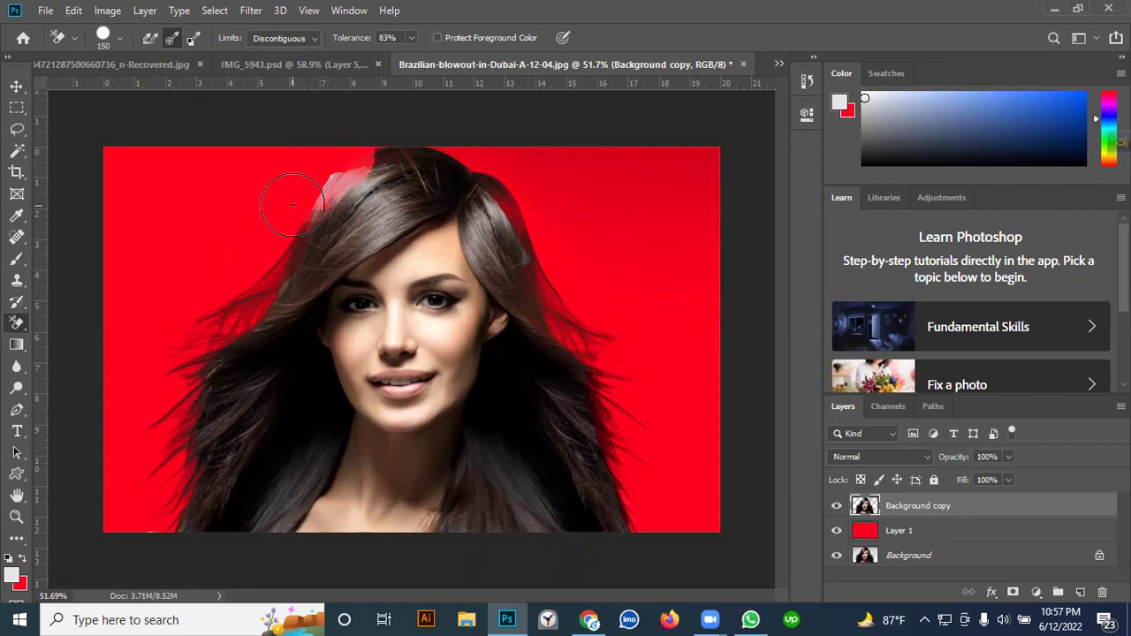
pyautogui.hotkey('ctrl', 'z')
pyautogui.scroll(8, 314, 184)
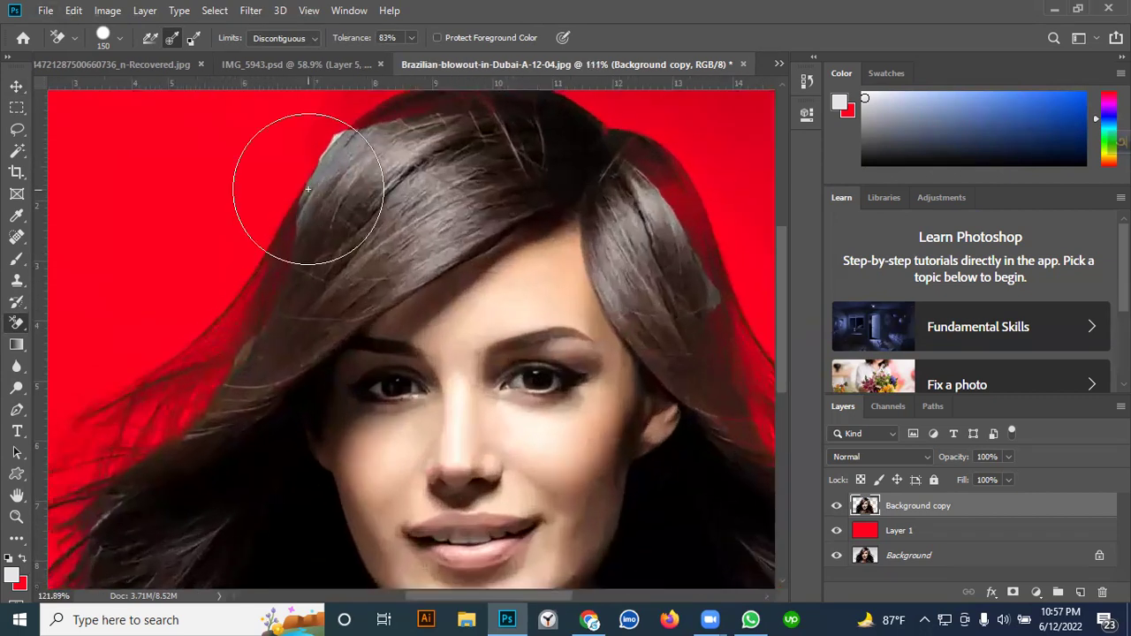
pyautogui.scroll(-4, 376, 301)
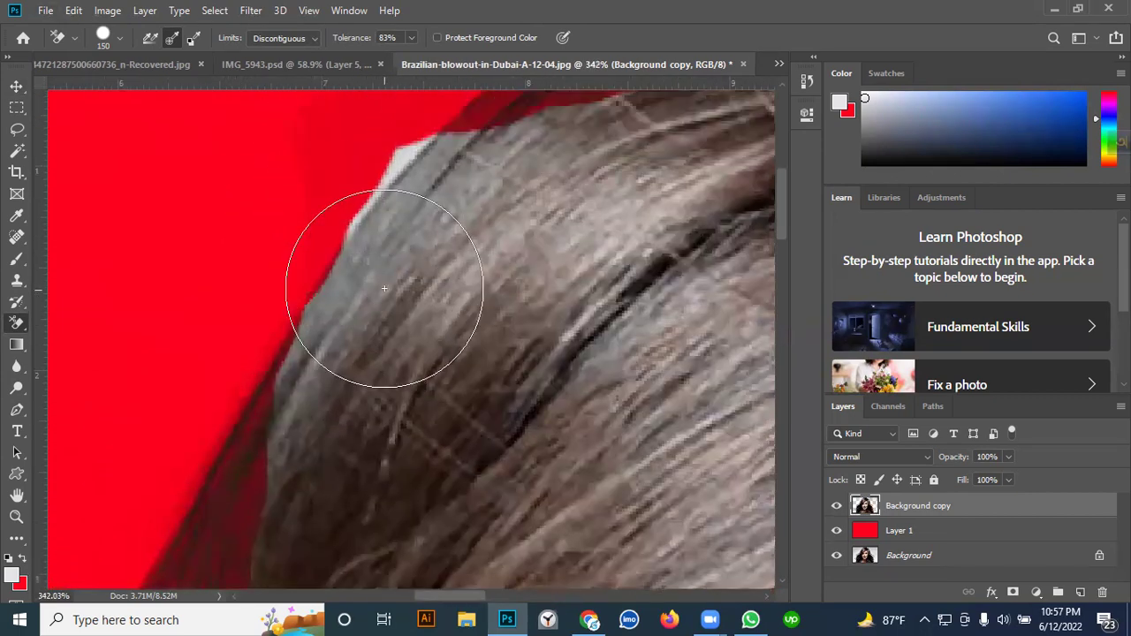
# Step: Try erasing the sampled light fringe beside the crown with a 45 px brush, and undo the erasures back to the partly cleared backdrop
pyautogui.press('[')
pyautogui.press('[')
pyautogui.press('[')
pyautogui.press('[')
pyautogui.press('[')
pyautogui.press('[')
pyautogui.press('[')
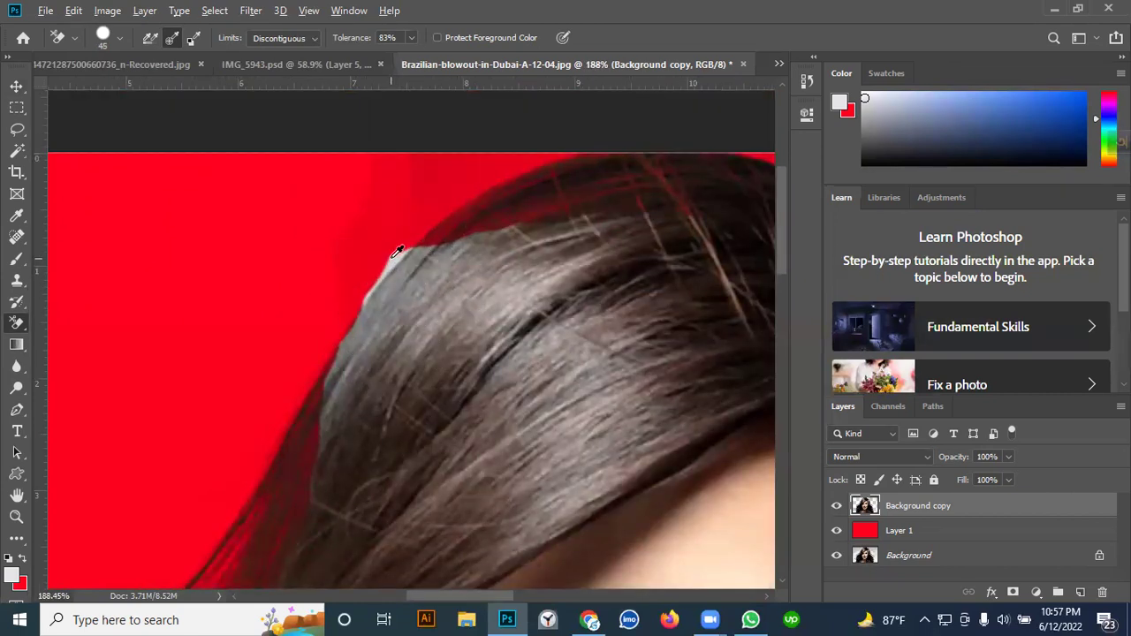
pyautogui.keyDown('alt'); pyautogui.click(393, 257); pyautogui.keyUp('alt')
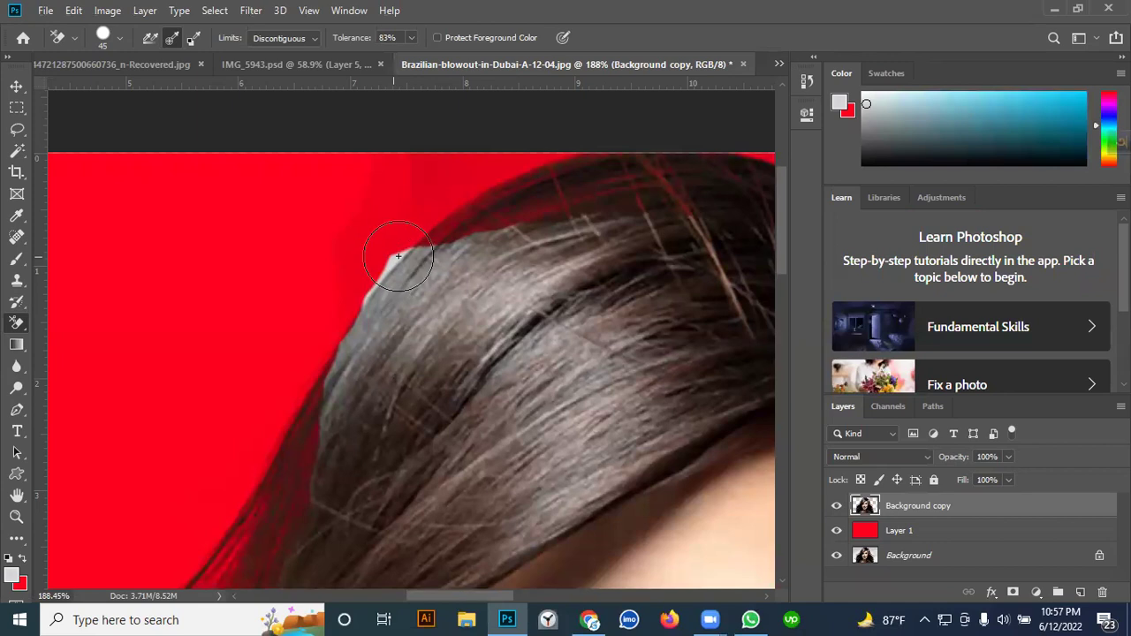
pyautogui.moveTo(397, 265); pyautogui.dragTo(394, 253)
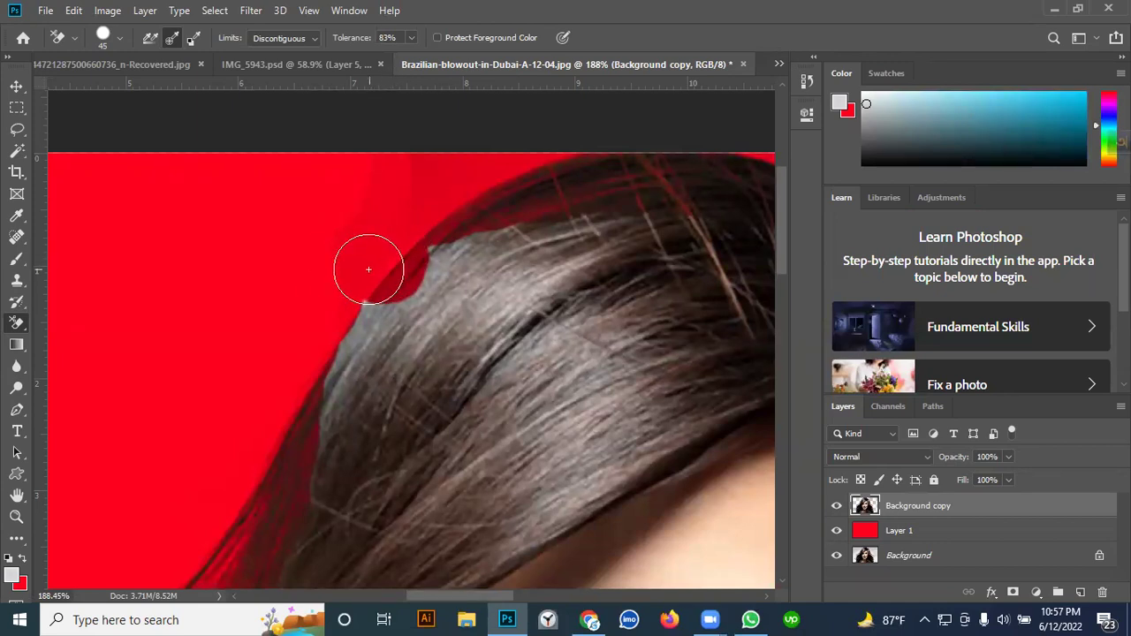
pyautogui.scroll(-3, 369, 268)
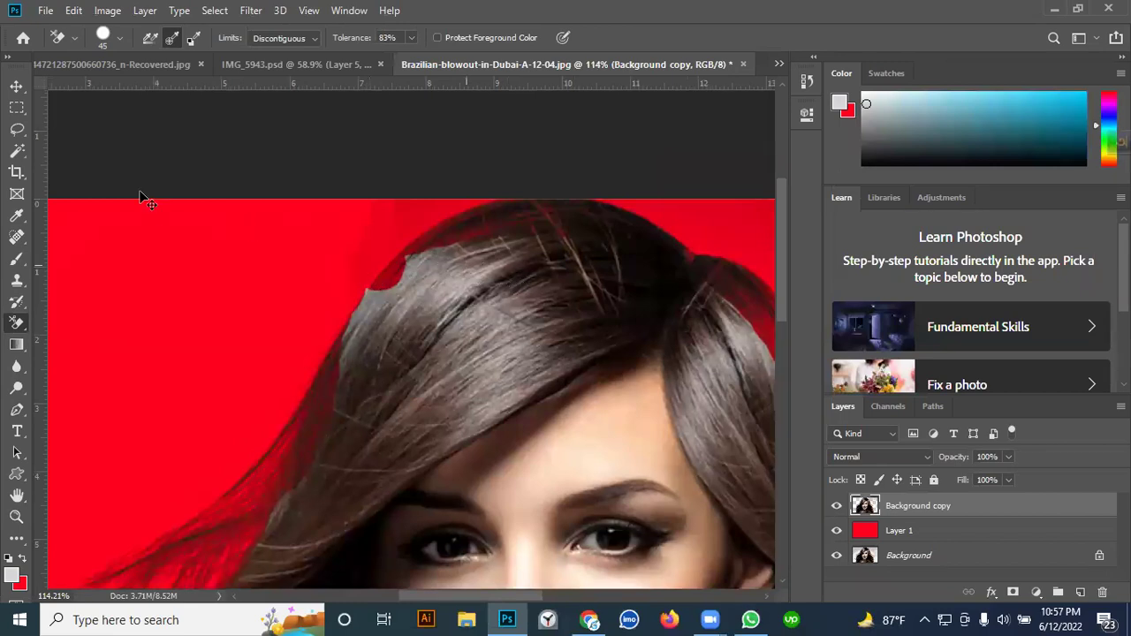
pyautogui.hotkey('ctrl', 'z')
pyautogui.scroll(-3, 318, 281)
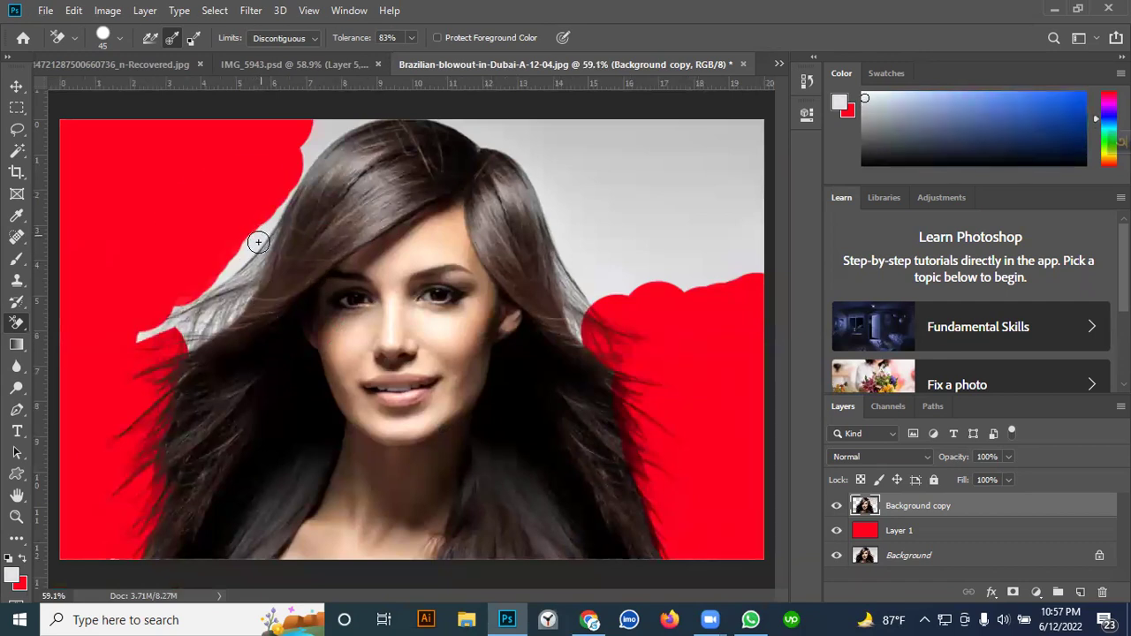
# Step: Erase the grey fringe around the flyaway strands on the mostly cleared side, enlarging the Background Eraser brush to 70 px
pyautogui.moveTo(257, 237); pyautogui.dragTo(204, 299)
pyautogui.press(']')
pyautogui.press(']')
pyautogui.press(']')
pyautogui.click(206, 298)
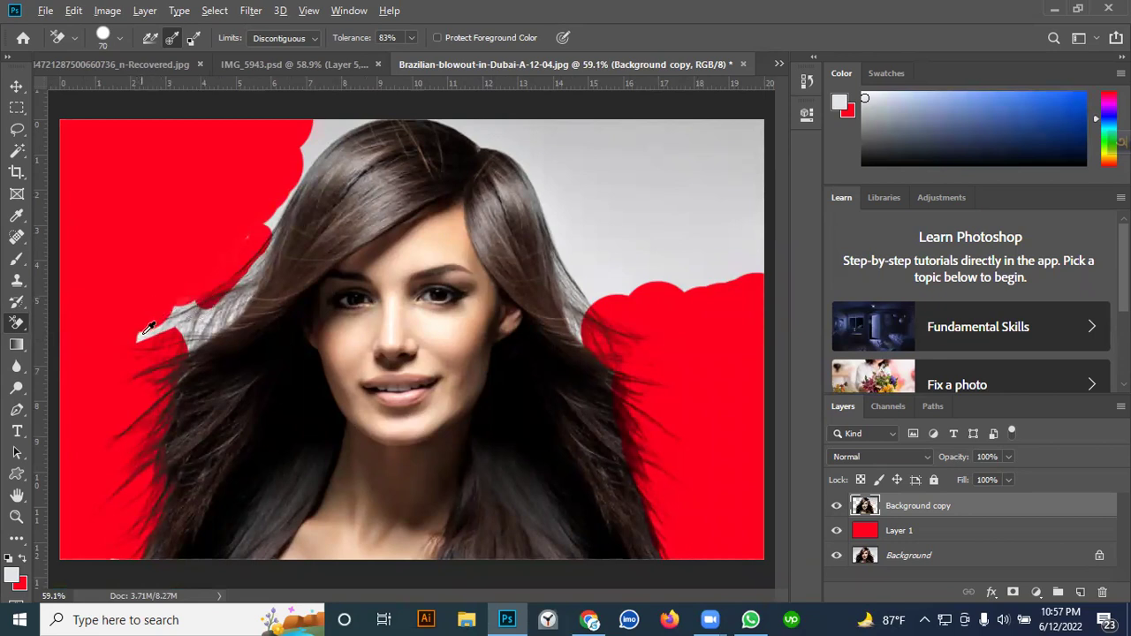
pyautogui.moveTo(164, 314)
pyautogui.mouseDown()
pyautogui.moveTo(195, 301)
pyautogui.moveTo(175, 342)
pyautogui.moveTo(203, 339)
pyautogui.moveTo(267, 225)
pyautogui.moveTo(252, 274)
pyautogui.moveTo(179, 362)
pyautogui.moveTo(148, 335)
pyautogui.mouseUp()
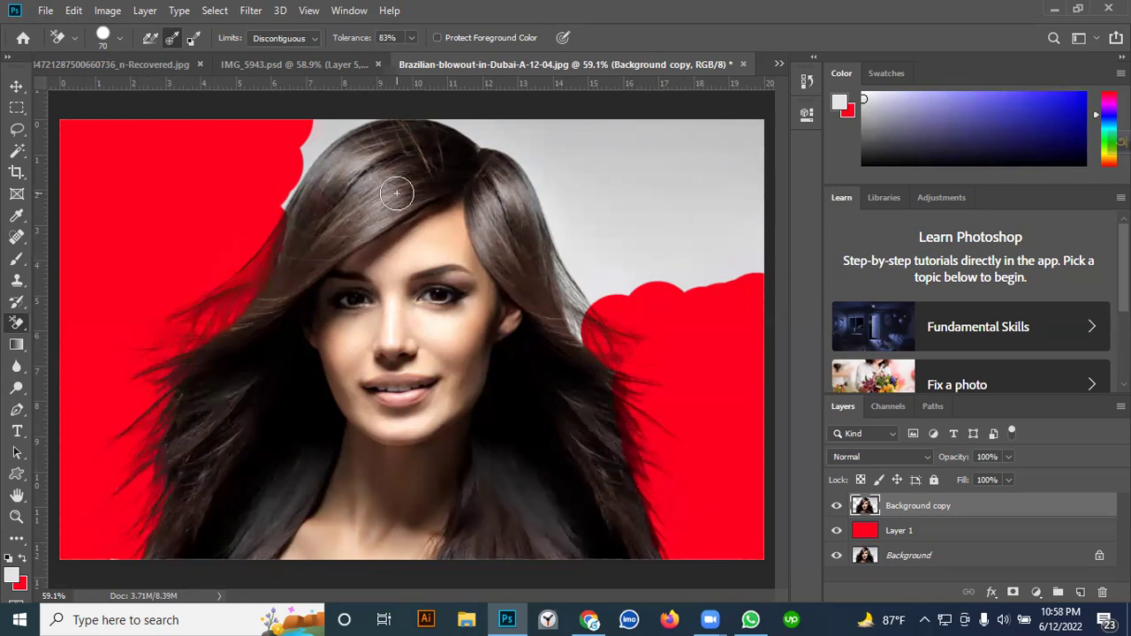
# Step: Sample the grey backdrop beside the crown and erase it around the head and down along the hair on the uncleared side
pyautogui.keyDown('alt'); pyautogui.click(332, 132); pyautogui.keyUp('alt')
pyautogui.moveTo(332, 132)
pyautogui.mouseDown()
pyautogui.moveTo(272, 208)
pyautogui.moveTo(290, 175)
pyautogui.moveTo(360, 117)
pyautogui.moveTo(458, 121)
pyautogui.moveTo(530, 184)
pyautogui.moveTo(594, 302)
pyautogui.mouseUp()
pyautogui.hotkey('ctrl', 'z')
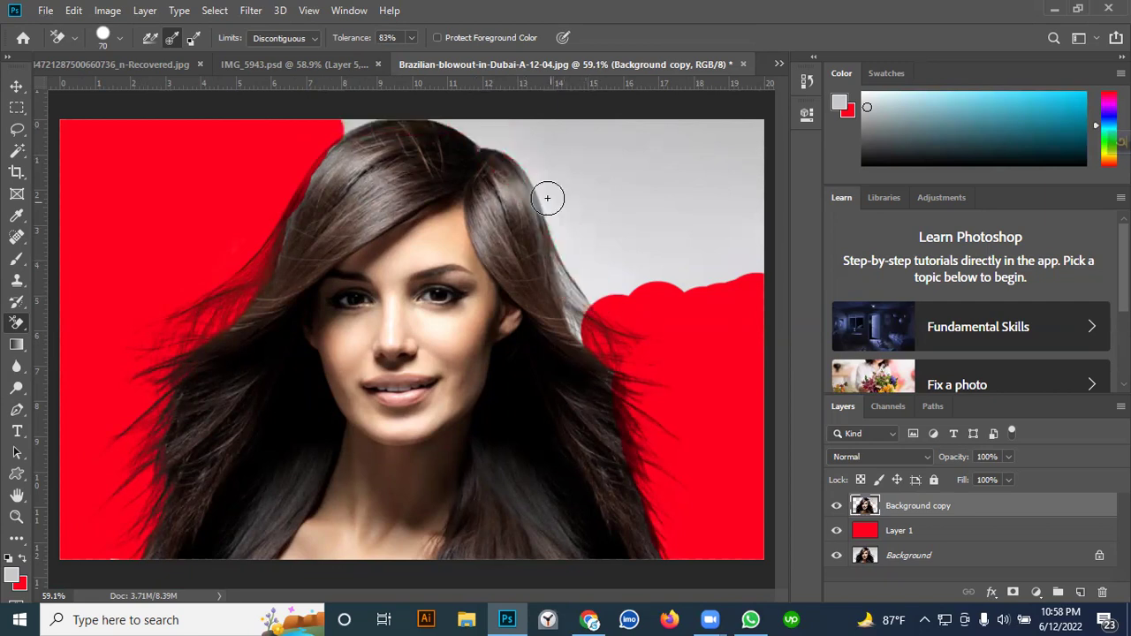
pyautogui.moveTo(459, 128)
pyautogui.mouseDown()
pyautogui.moveTo(518, 158)
pyautogui.moveTo(607, 311)
pyautogui.moveTo(667, 340)
pyautogui.mouseUp()
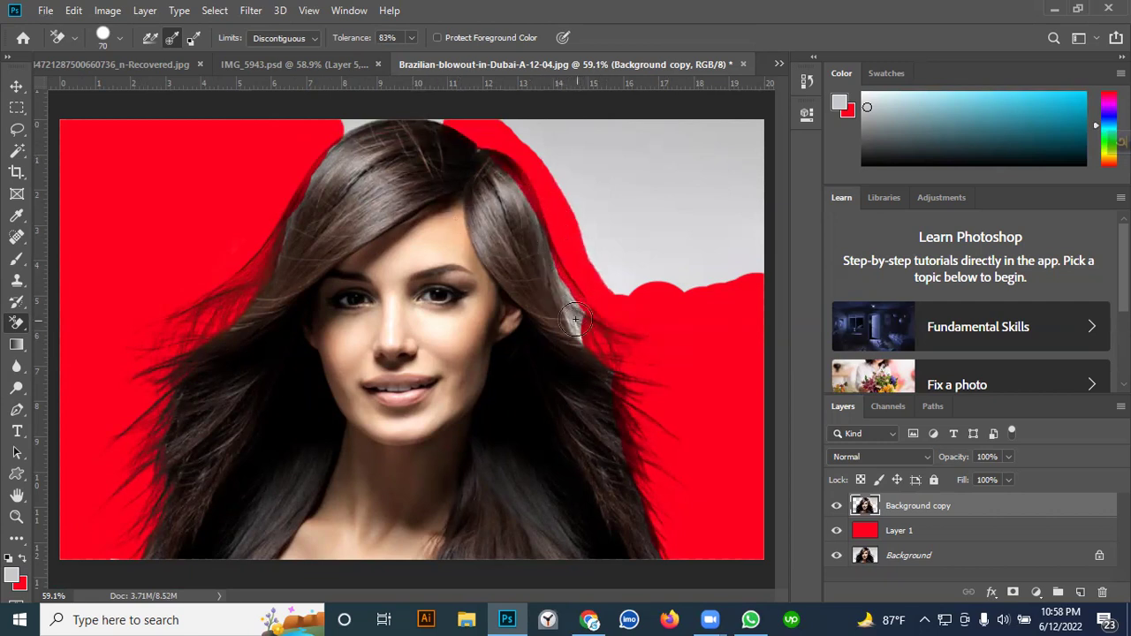
pyautogui.moveTo(562, 280)
pyautogui.mouseDown()
pyautogui.moveTo(602, 334)
pyautogui.moveTo(600, 279)
pyautogui.moveTo(636, 291)
pyautogui.moveTo(637, 274)
pyautogui.moveTo(658, 264)
pyautogui.moveTo(577, 332)
pyautogui.moveTo(566, 279)
pyautogui.mouseUp()
pyautogui.moveTo(490, 127)
pyautogui.mouseDown()
pyautogui.moveTo(362, 112)
pyautogui.moveTo(353, 124)
pyautogui.moveTo(517, 121)
pyautogui.mouseUp()
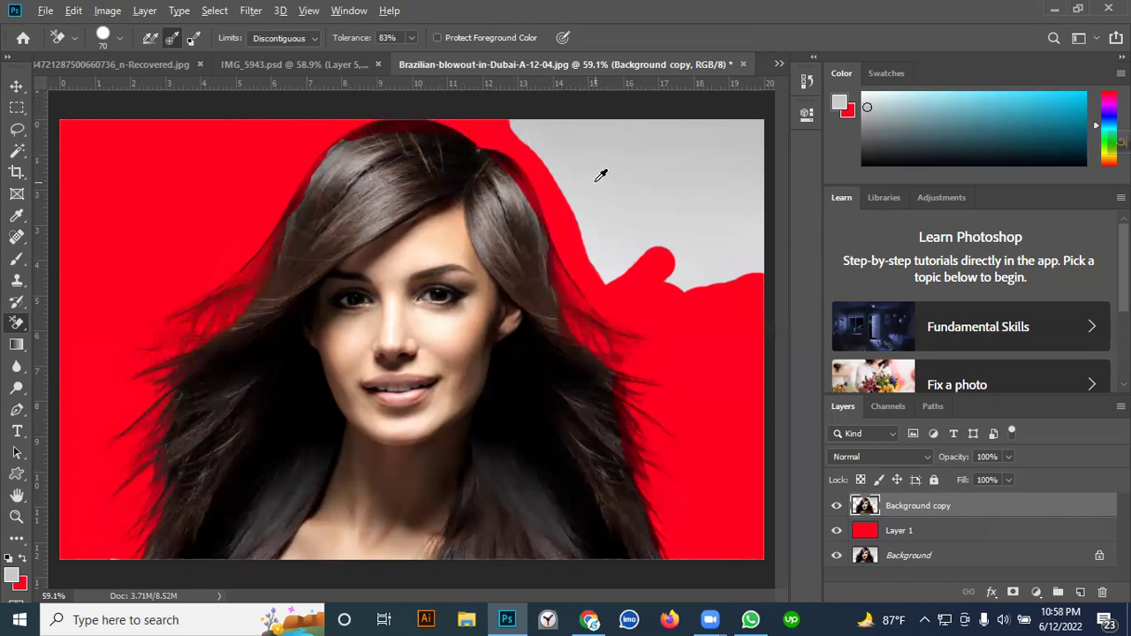
# Step: Enlarge the brush to 100 px, sample the remaining light backdrop, and erase more of it outward from the hair
pyautogui.press(']')
pyautogui.press(']')
pyautogui.press(']')
pyautogui.keyDown('alt'); pyautogui.click(575, 168); pyautogui.keyUp('alt')
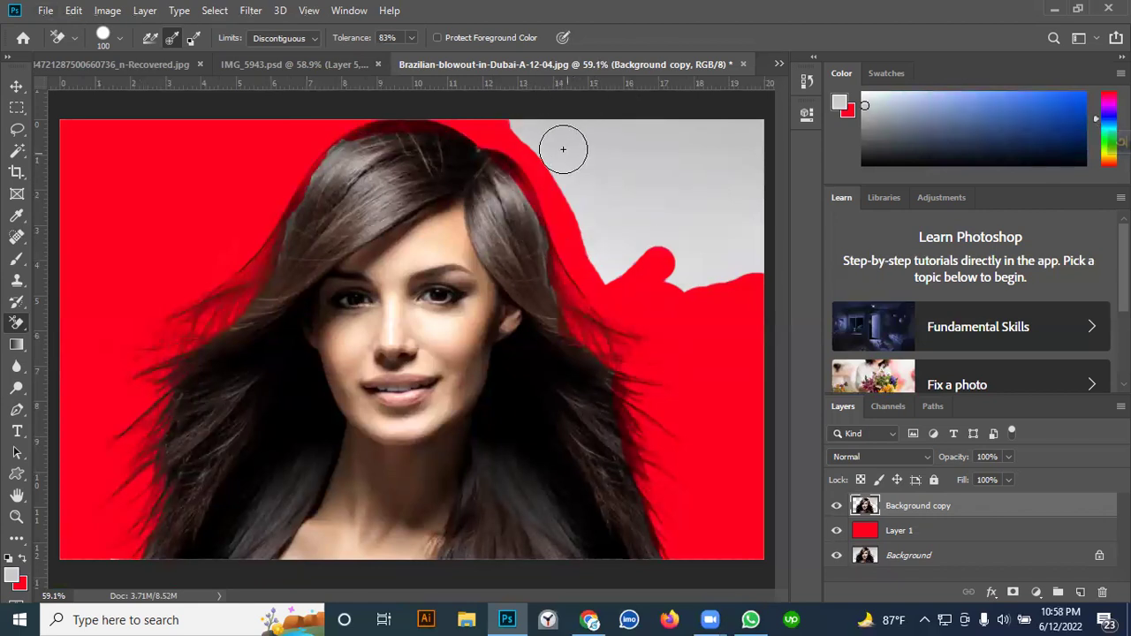
pyautogui.moveTo(521, 132)
pyautogui.mouseDown()
pyautogui.moveTo(620, 271)
pyautogui.moveTo(709, 227)
pyautogui.moveTo(760, 250)
pyautogui.moveTo(727, 274)
pyautogui.moveTo(677, 260)
pyautogui.mouseUp()
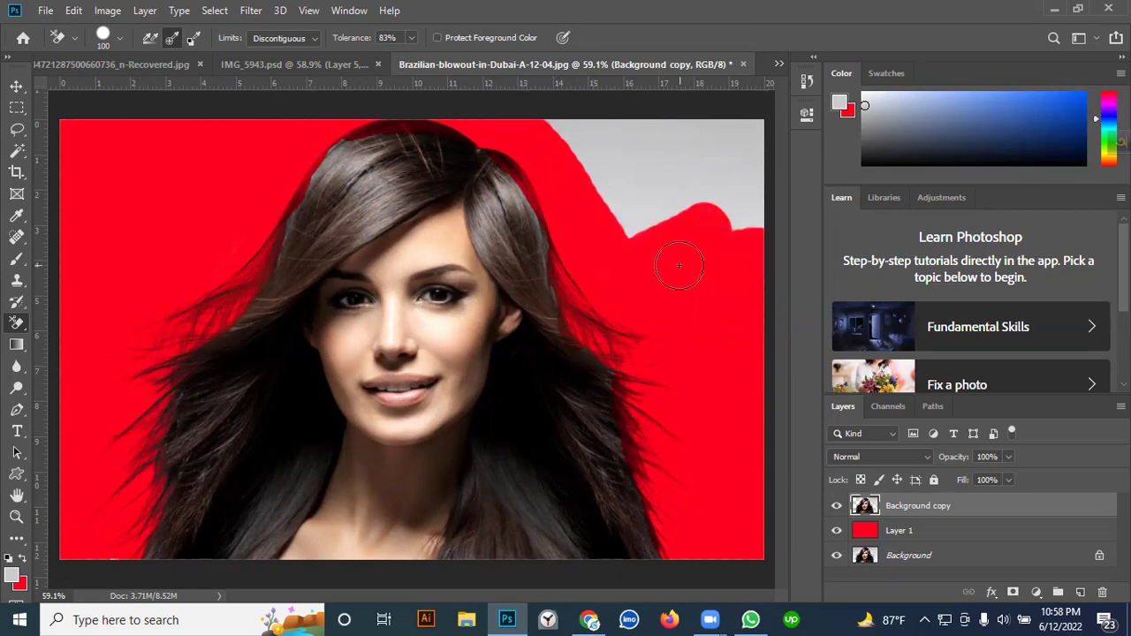
# Step: Lasso the grey patch left in the image's upper corner, delete it from the Background copy layer, and deselect
pyautogui.scroll(-3, 652, 259)
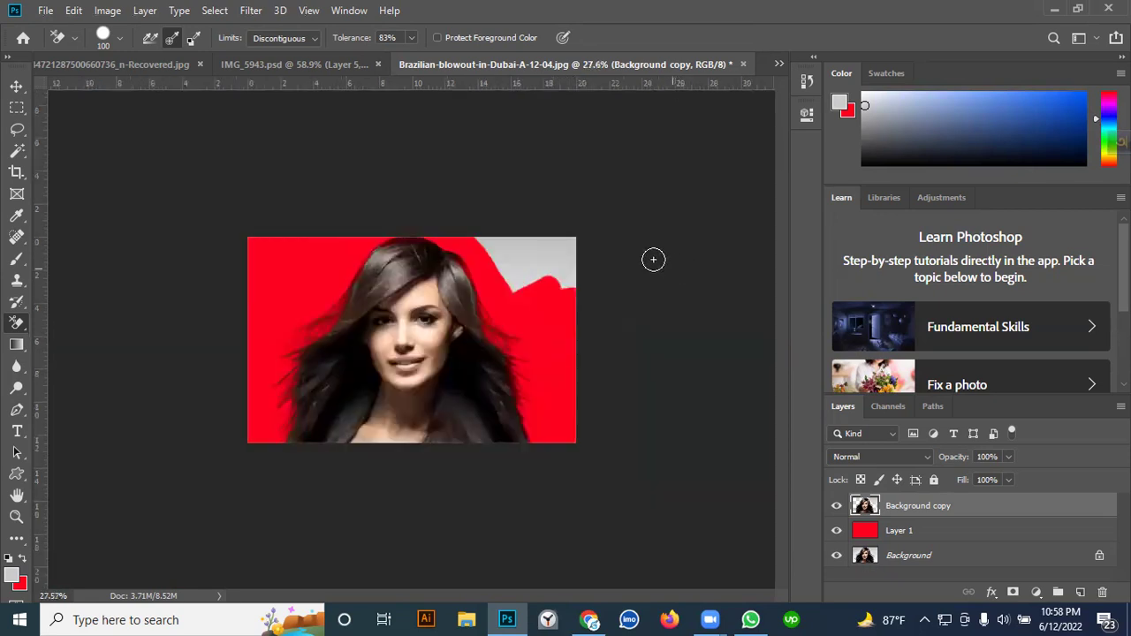
pyautogui.click(17, 131)
pyautogui.moveTo(502, 293)
pyautogui.mouseDown()
pyautogui.moveTo(614, 315)
pyautogui.moveTo(637, 220)
pyautogui.moveTo(501, 180)
pyautogui.moveTo(468, 240)
pyautogui.mouseUp()
pyautogui.press('Delete')
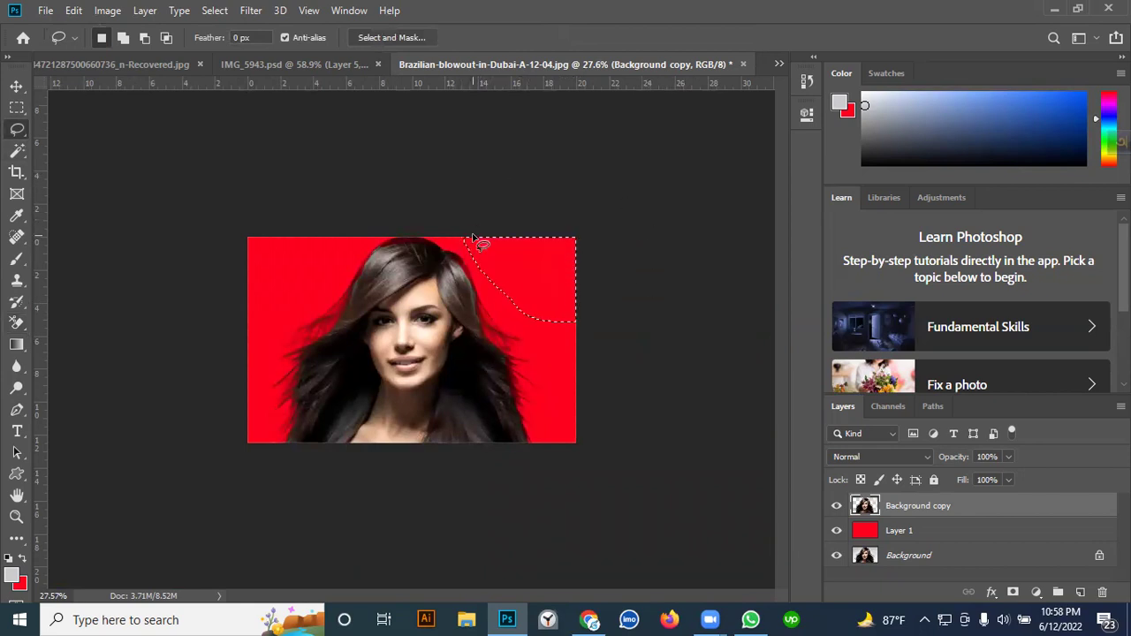
pyautogui.hotkey('ctrl', 'd')
# Step: Toggle the red layer's visibility and examine the cut-out's hair edges against it
pyautogui.click(834, 533)
pyautogui.click(835, 532)
pyautogui.click(835, 533)
pyautogui.click(836, 532)
pyautogui.scroll(5, 433, 182)
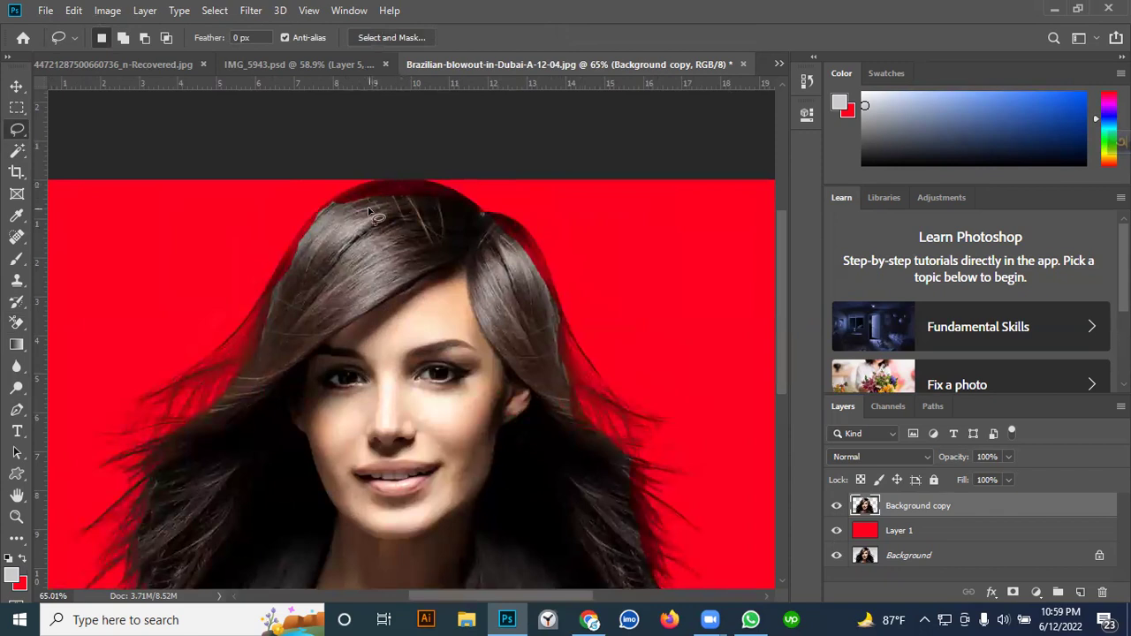
pyautogui.scroll(-4, 369, 212)
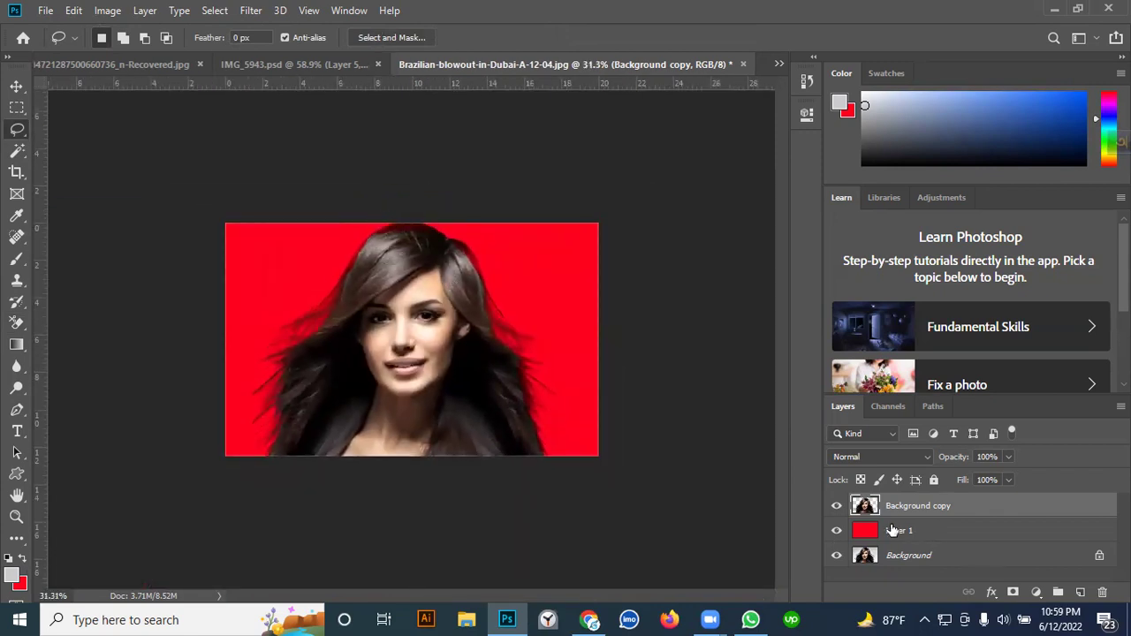
# Step: Load the cut-out layer's outline as a selection, invert it, delete the faint residue outside, and deselect
pyautogui.keyDown('ctrl'); pyautogui.click(865, 506); pyautogui.keyUp('ctrl')
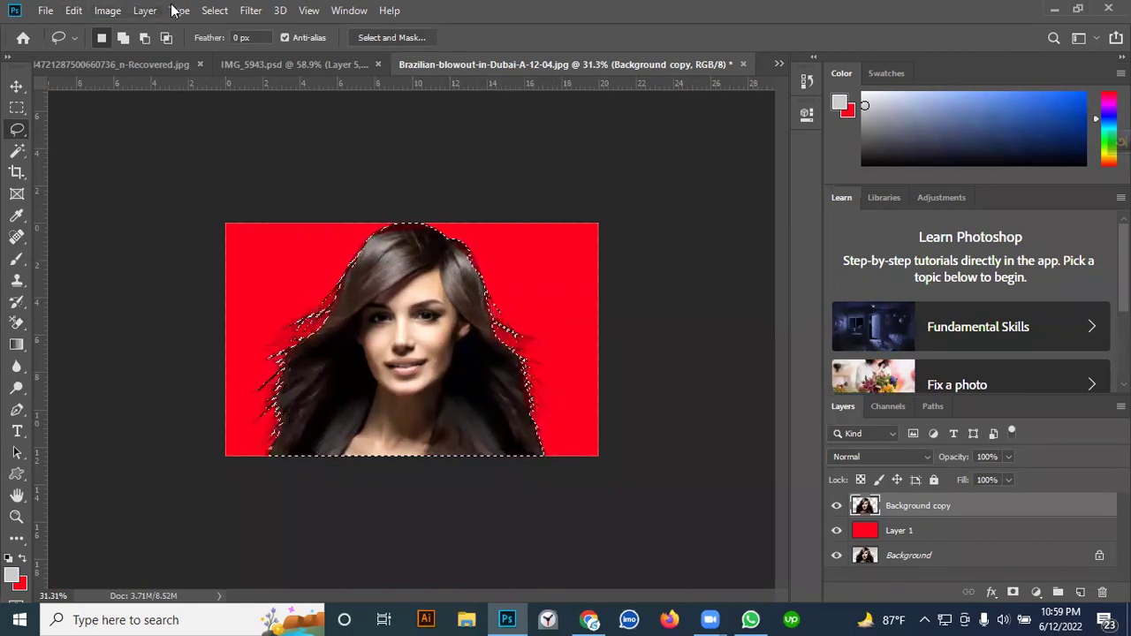
pyautogui.click(212, 12)
pyautogui.click(238, 76)
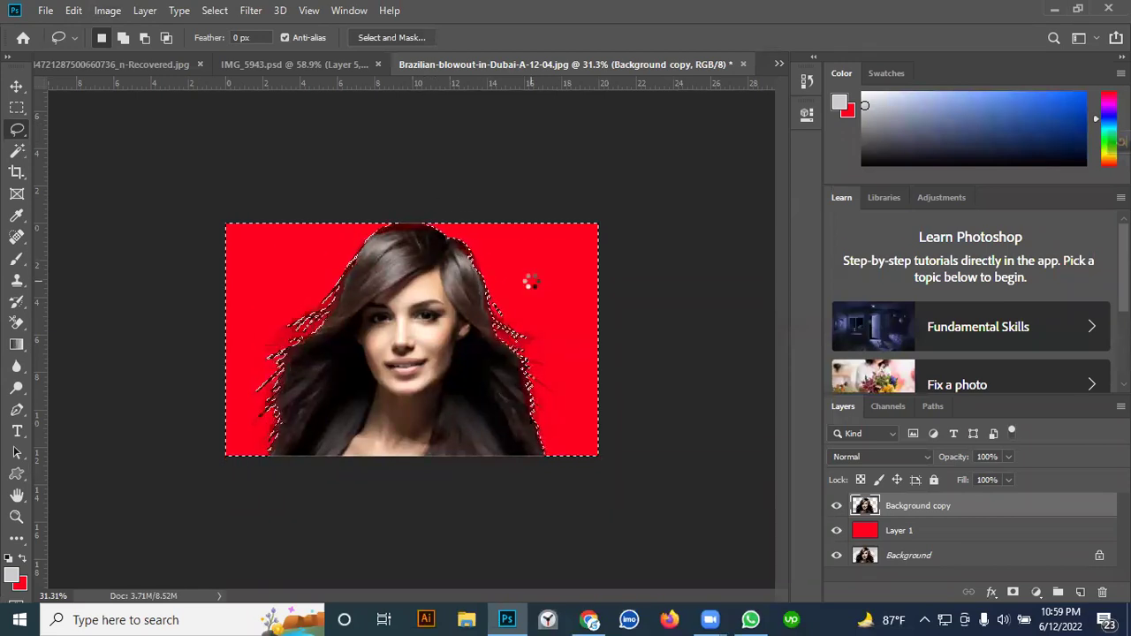
pyautogui.press('Delete')
pyautogui.hotkey('ctrl', 'd')
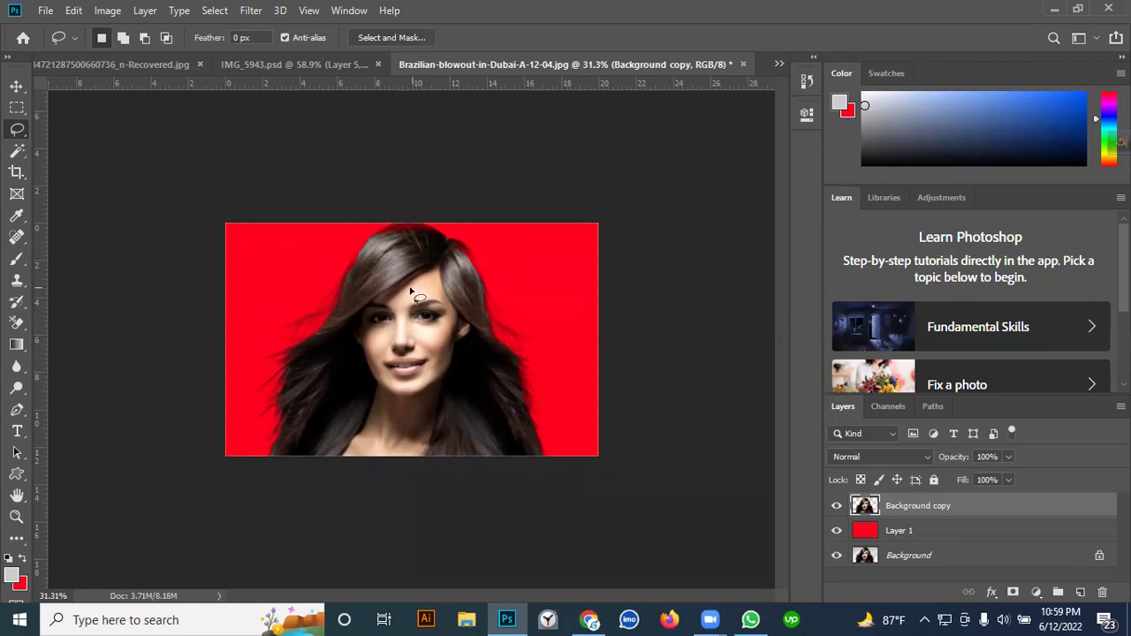
# Step: Check the cut-out's selection outline, deselect it, and duplicate the Background copy layer twice to strengthen the hair strands
pyautogui.keyDown('ctrl'); pyautogui.click(864, 508); pyautogui.keyUp('ctrl')
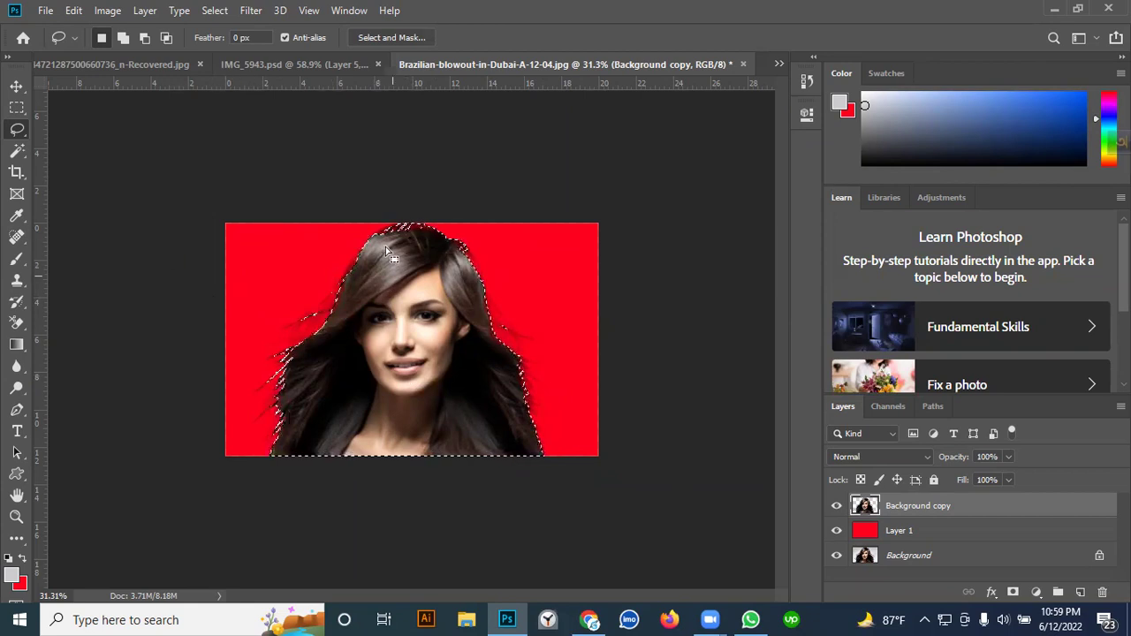
pyautogui.hotkey('ctrl', 'd')
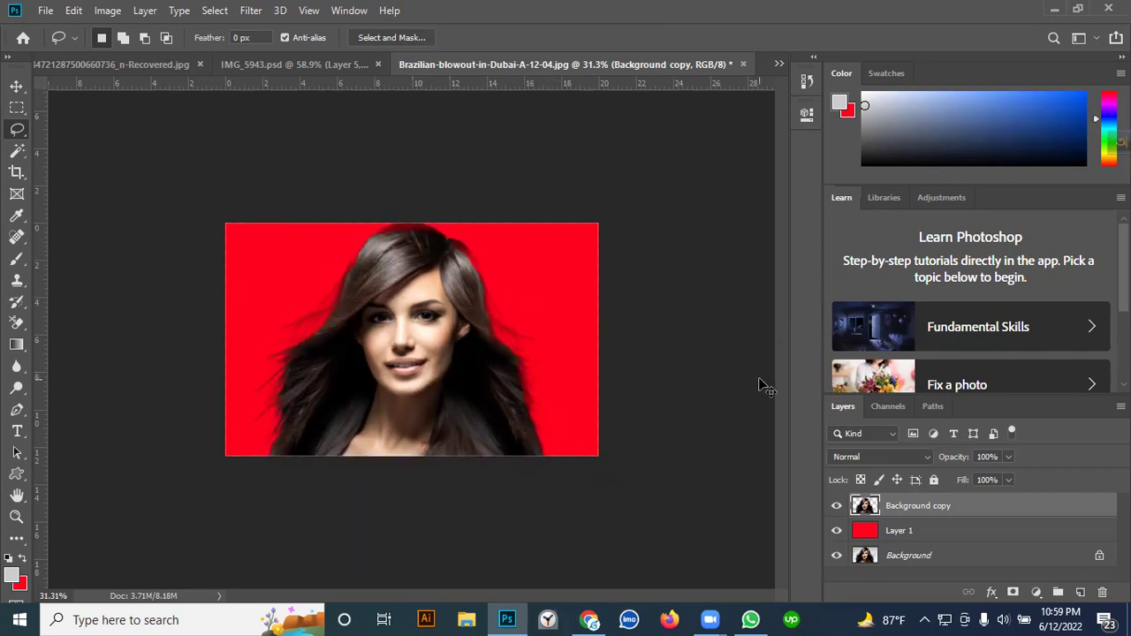
pyautogui.hotkey('ctrl', 'j')
pyautogui.hotkey('ctrl', 'j')
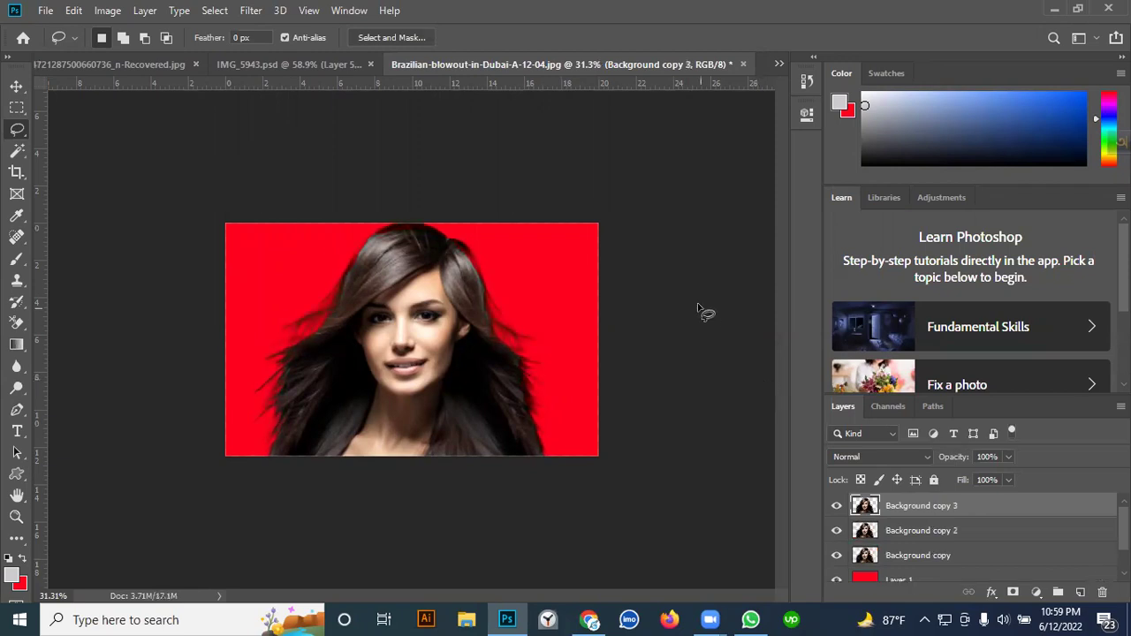
# Step: Set the background color to white (ffffff) and fill Layer 1 with it
pyautogui.click(888, 580)
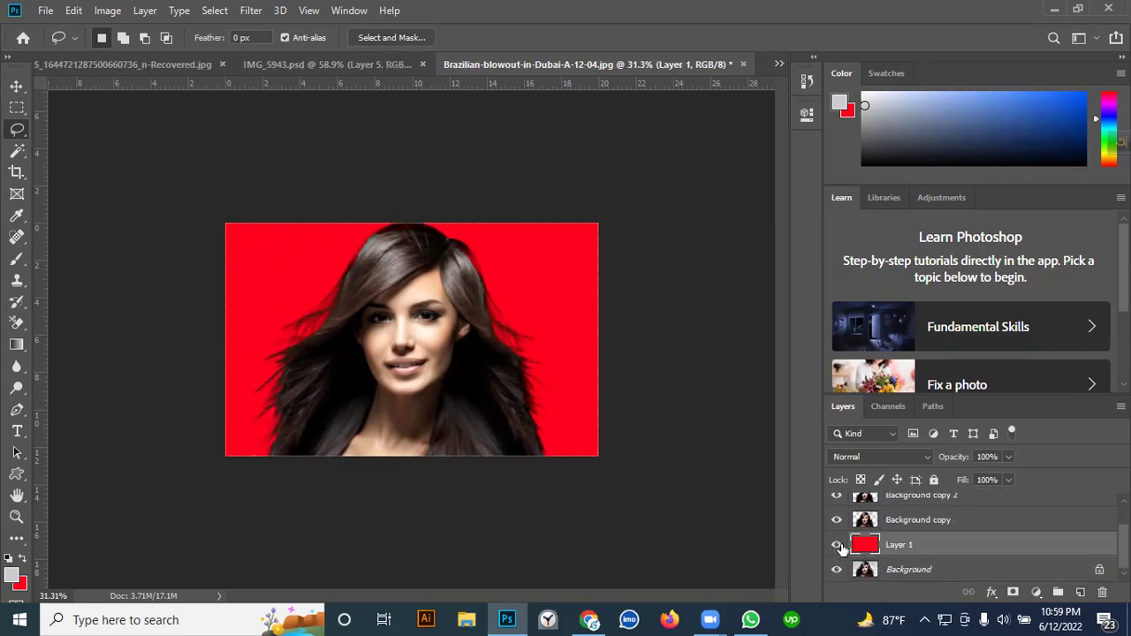
pyautogui.click(21, 585)
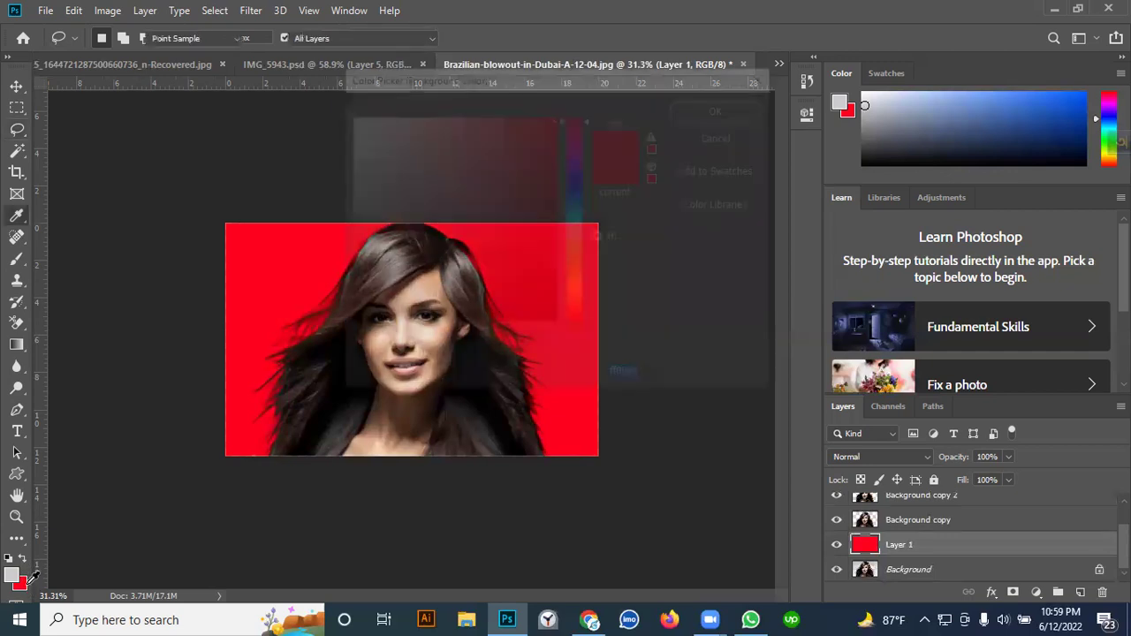
pyautogui.moveTo(352, 121); pyautogui.dragTo(329, 102)
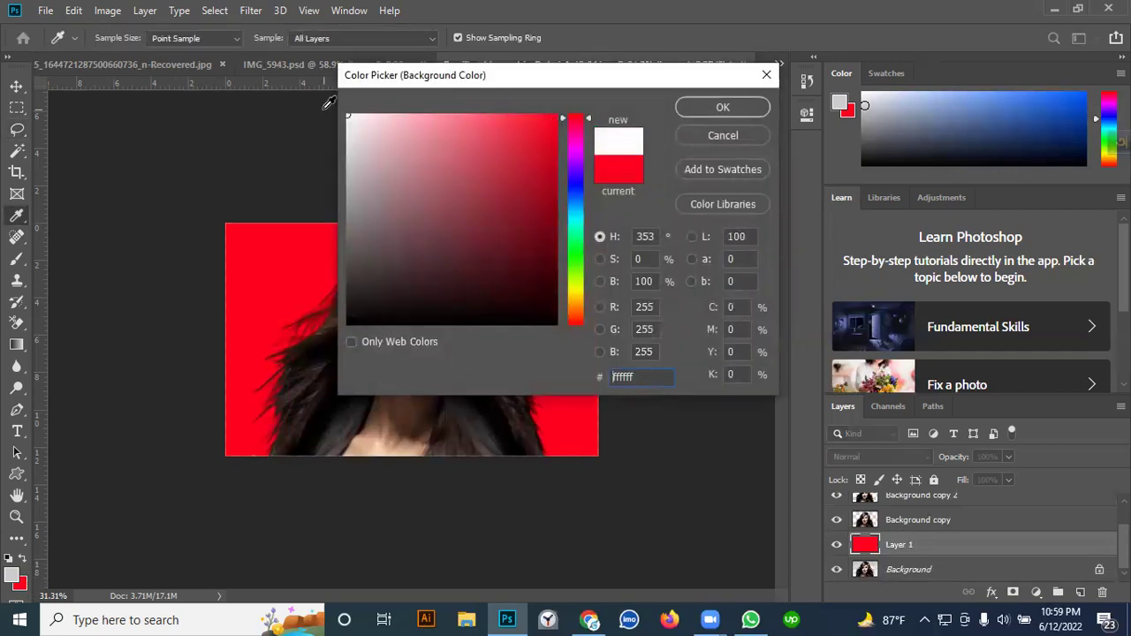
pyautogui.click(703, 109)
pyautogui.hotkey('ctrl', 'BackSpace')
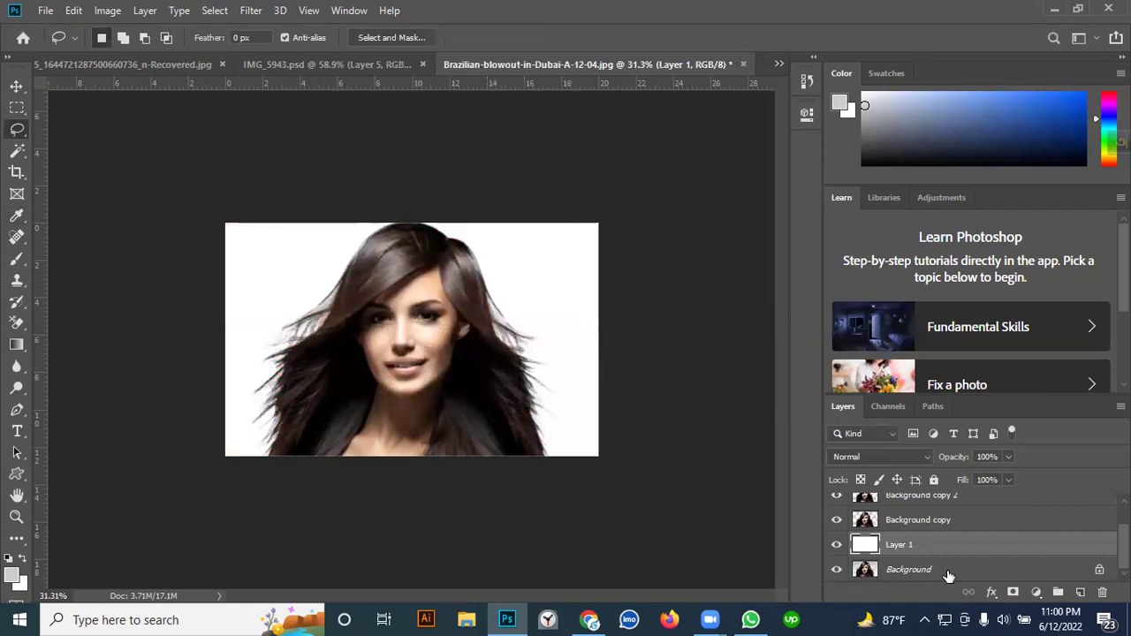
# Step: Toggle the white layer's visibility to compare the cut-out with the original grey backdrop, and examine the hair edges up close
pyautogui.click(836, 550)
pyautogui.click(836, 549)
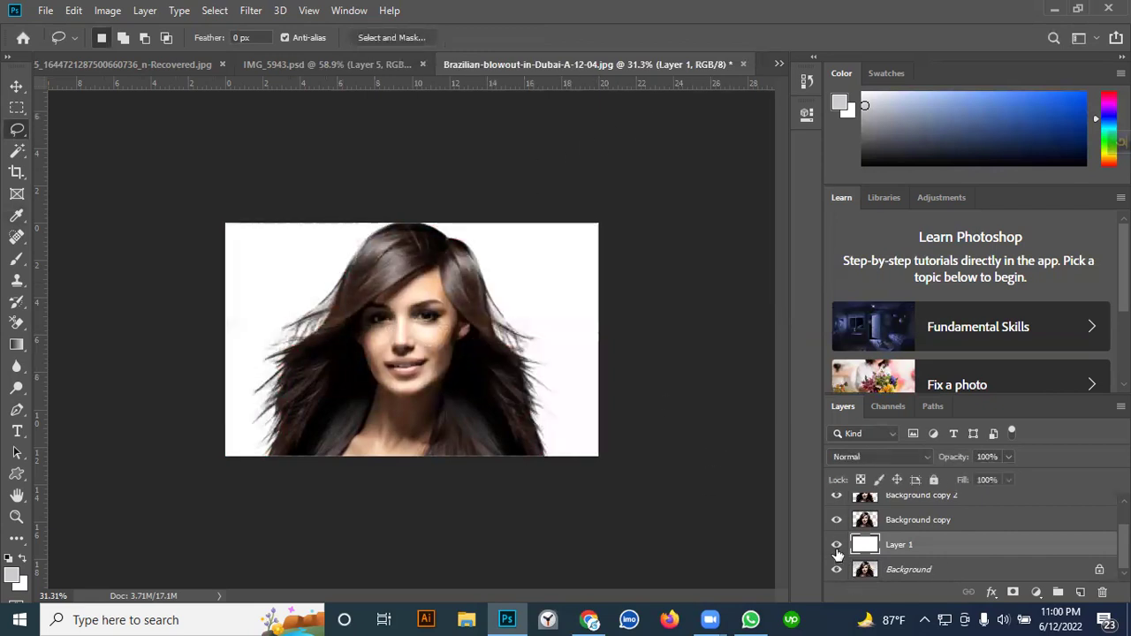
pyautogui.click(837, 550)
pyautogui.click(836, 549)
pyautogui.click(836, 550)
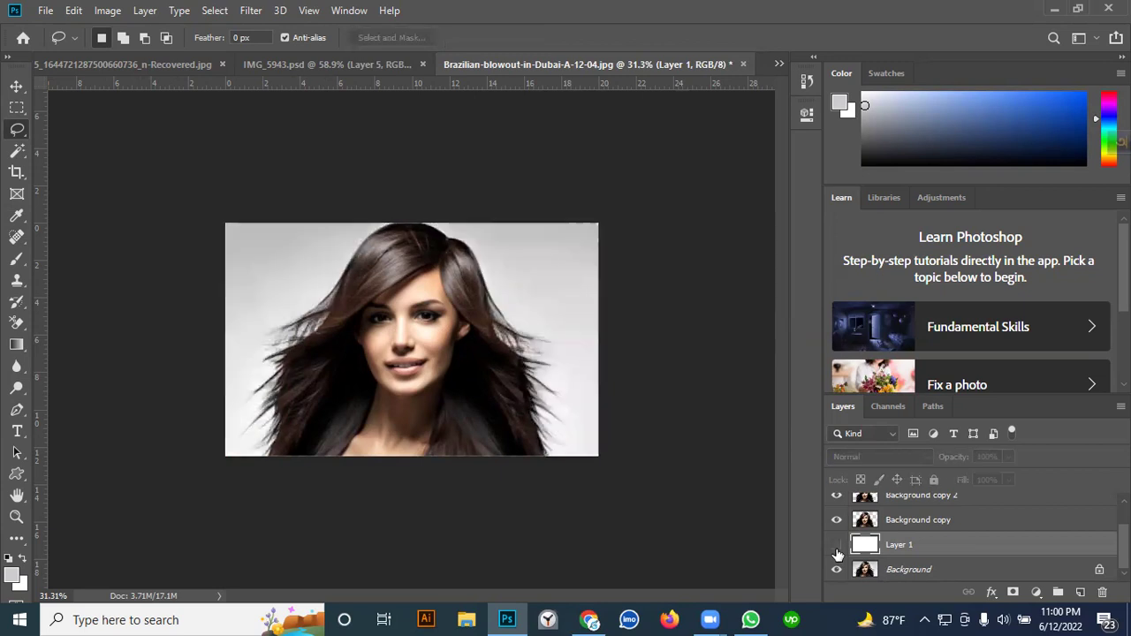
pyautogui.scroll(1, 903, 552)
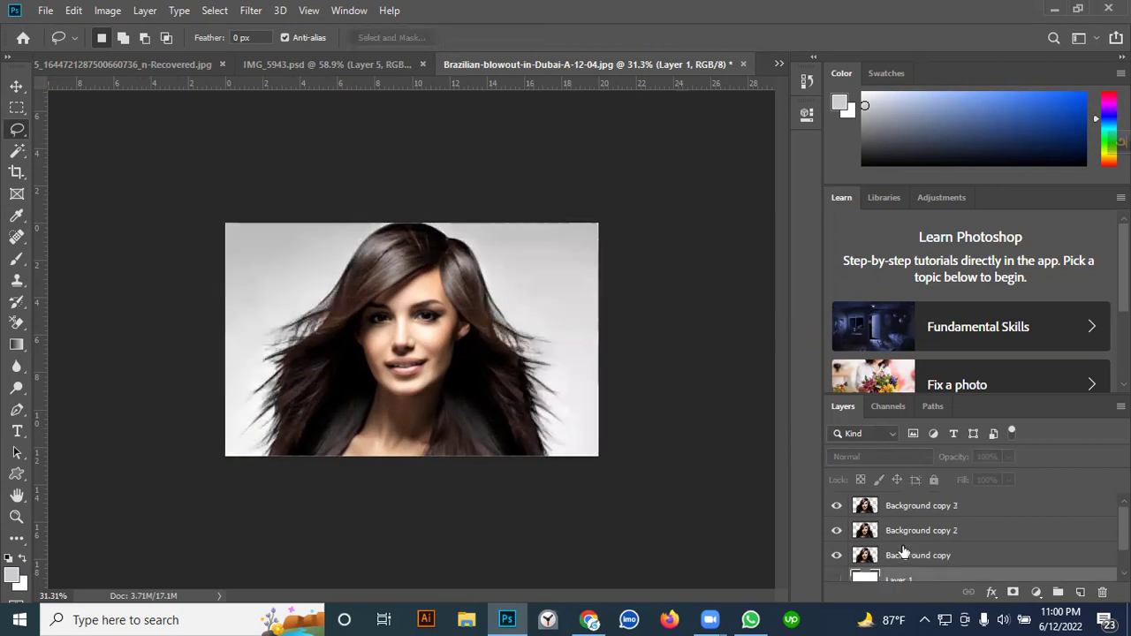
pyautogui.click(838, 580)
pyautogui.click(838, 580)
pyautogui.click(838, 579)
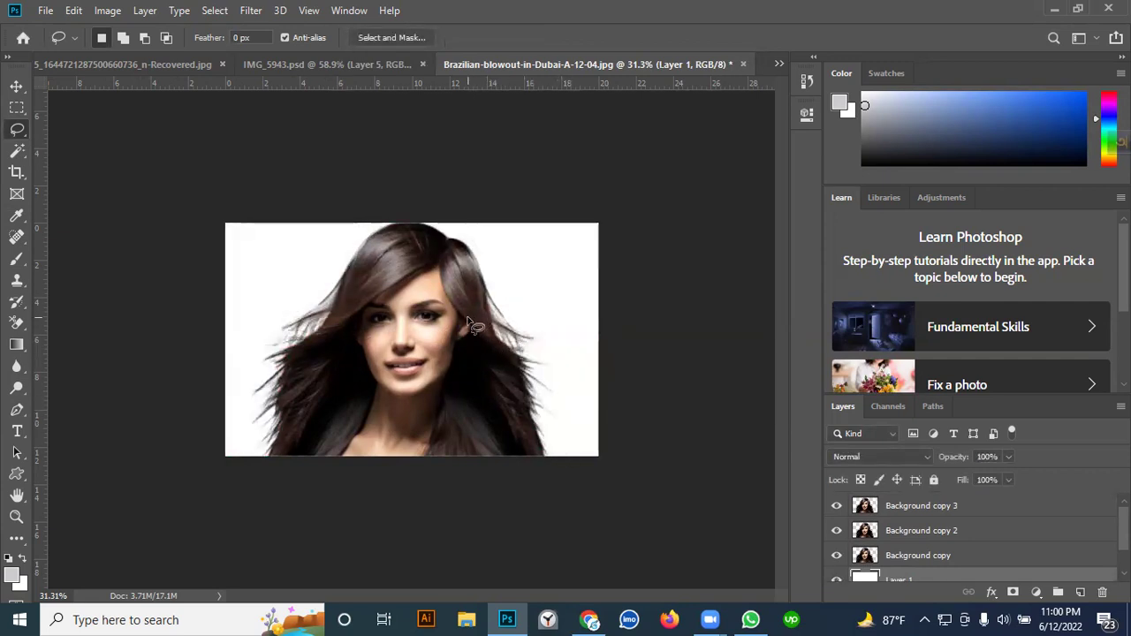
pyautogui.hotkey('ctrl', '+')
pyautogui.hotkey('ctrl', '+')
pyautogui.hotkey('ctrl', '-')
pyautogui.hotkey('ctrl', '-')
# Step: Delete the three Background copy layers and the white Layer 1, and start over with a fresh duplicate of the Background
pyautogui.moveTo(16, 322); pyautogui.dragTo(71, 335)
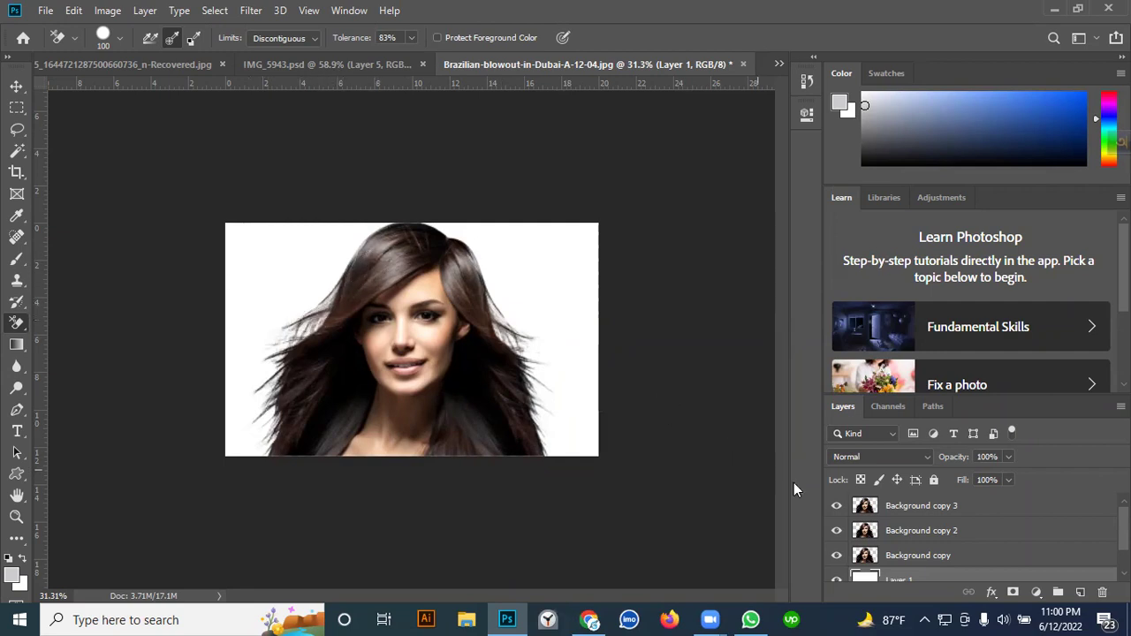
pyautogui.click(909, 556)
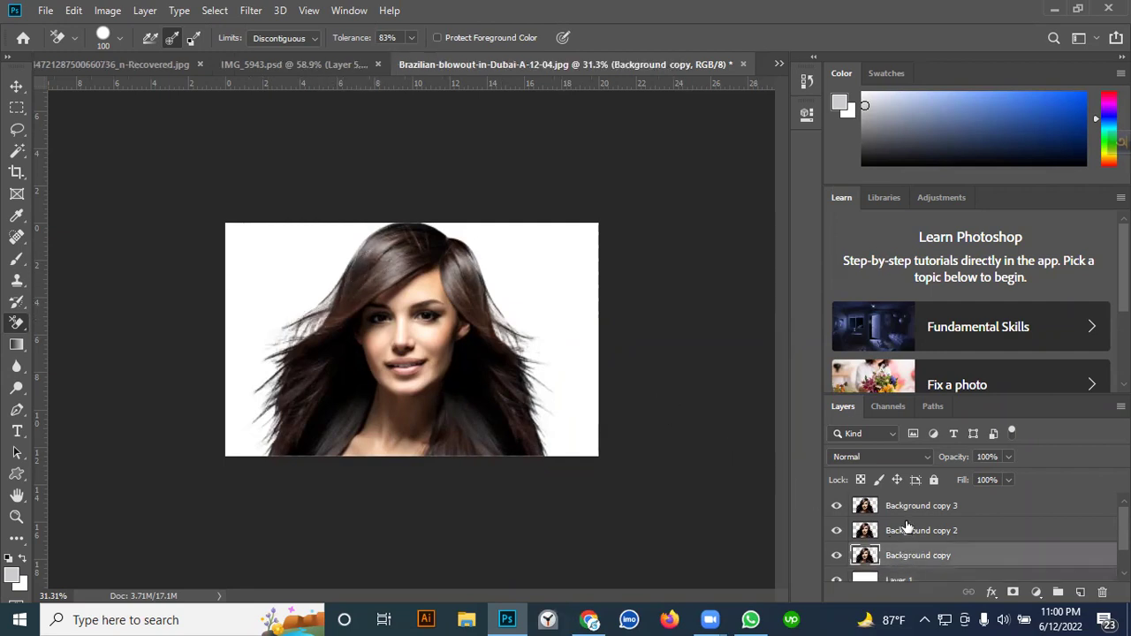
pyautogui.click(909, 511)
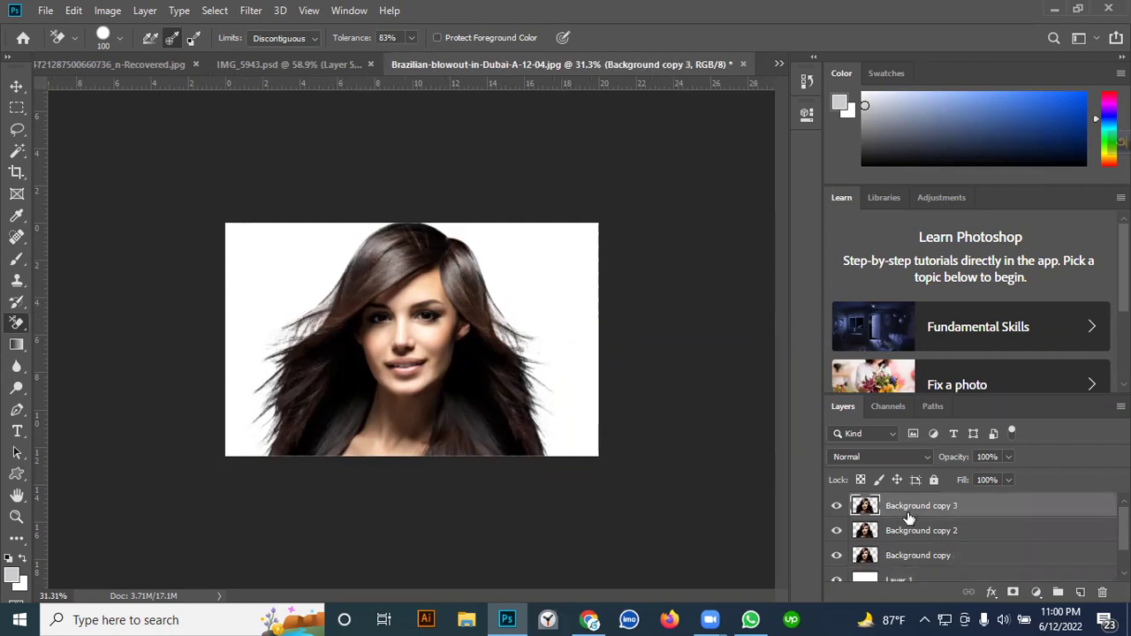
pyautogui.keyDown('shift'); pyautogui.click(917, 567); pyautogui.keyUp('shift')
pyautogui.press('Delete')
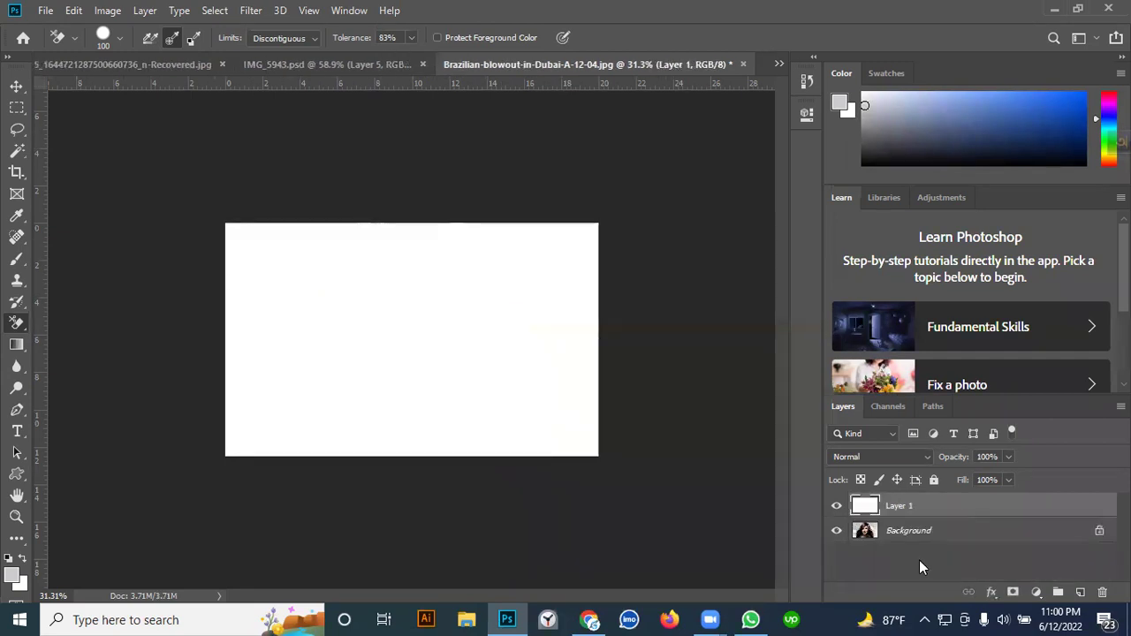
pyautogui.press('Delete')
pyautogui.hotkey('ctrl', 'z')
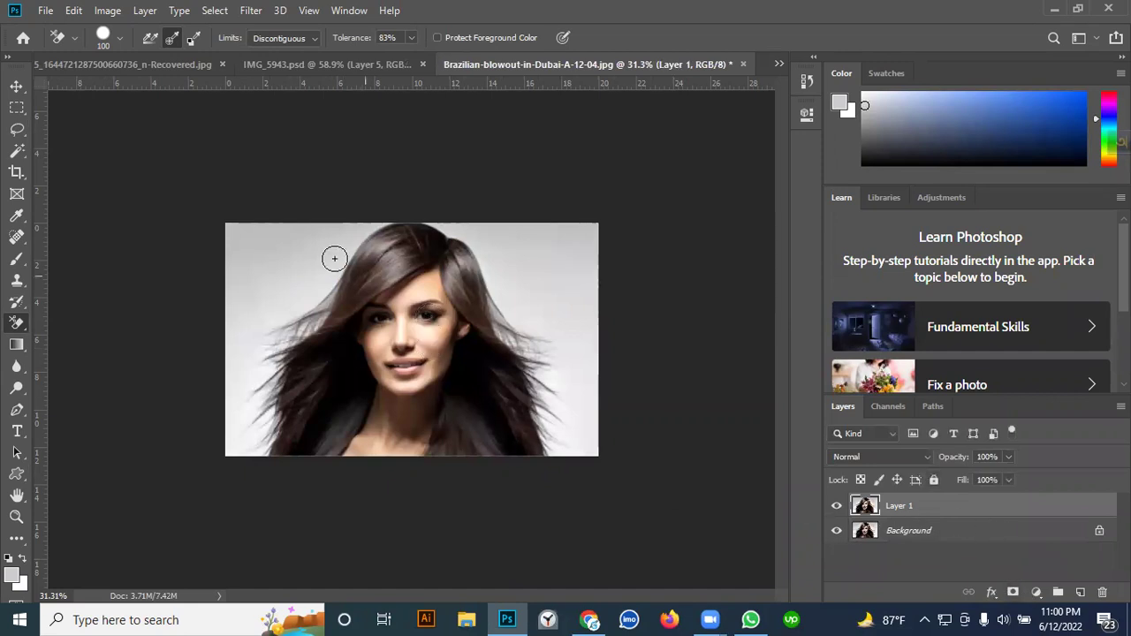
# Step: Select the woman with the Quick Selection tool and bring the selection into Select and Mask
pyautogui.click(16, 86)
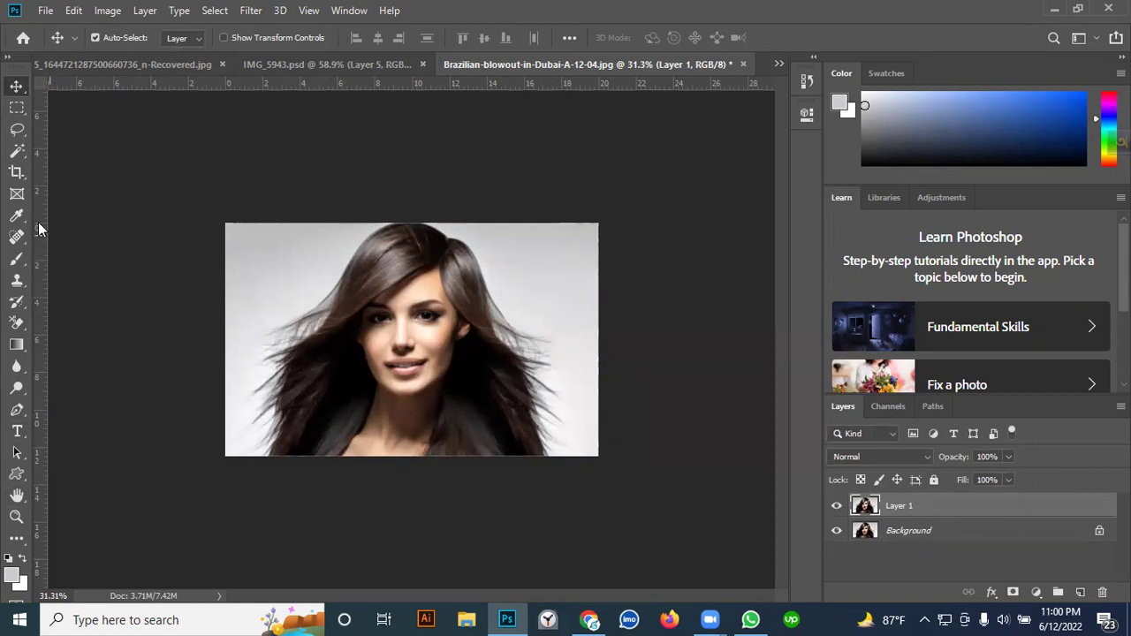
pyautogui.click(17, 150)
pyautogui.moveTo(17, 150); pyautogui.dragTo(104, 147)
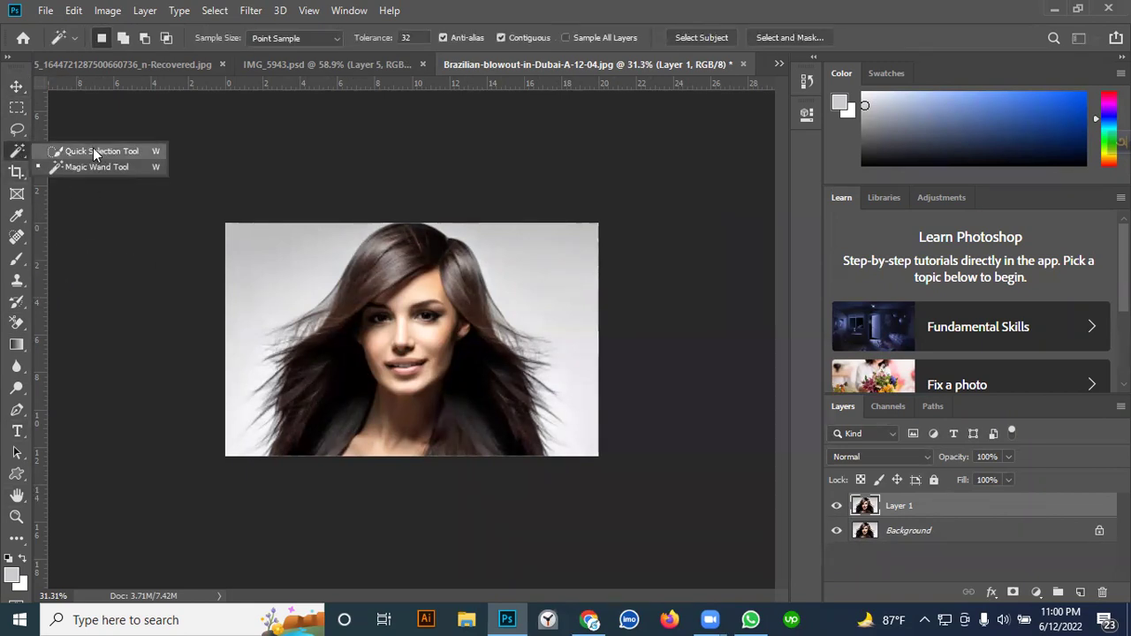
pyautogui.click(93, 151)
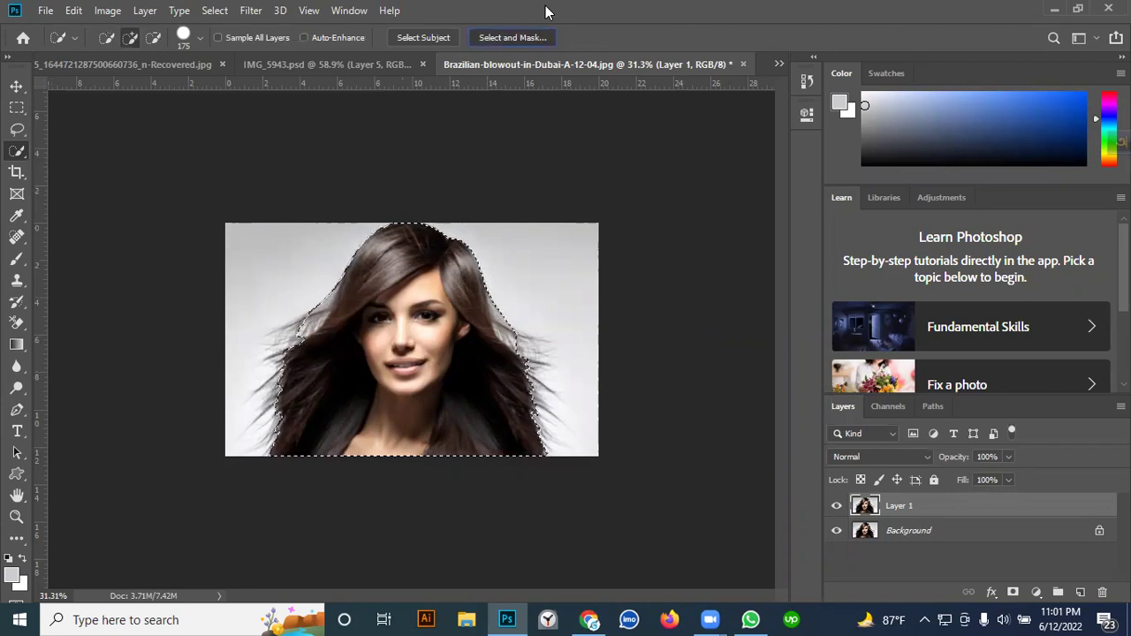
pyautogui.hotkey('ctrl', 'alt', 'r')
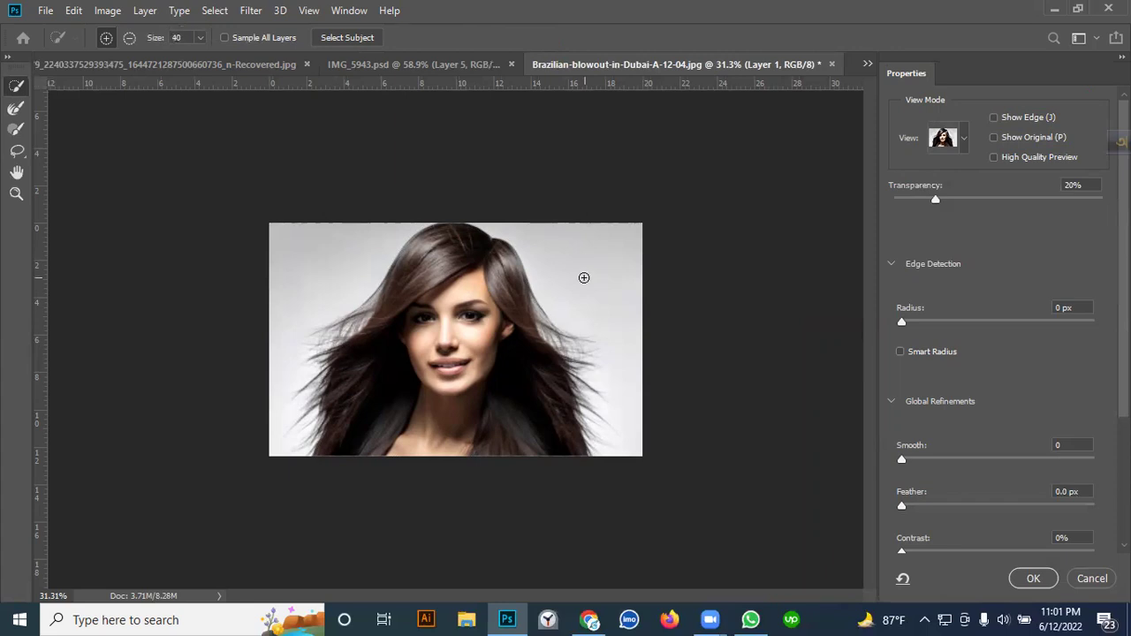
# Step: Enlarge the selection brush to 150 and preview the mask as a red Overlay at 98% opacity
pyautogui.press(']')
pyautogui.press(']')
pyautogui.press(']')
pyautogui.press(']')
pyautogui.press(']')
pyautogui.press(']')
pyautogui.press(']')
pyautogui.click(964, 140)
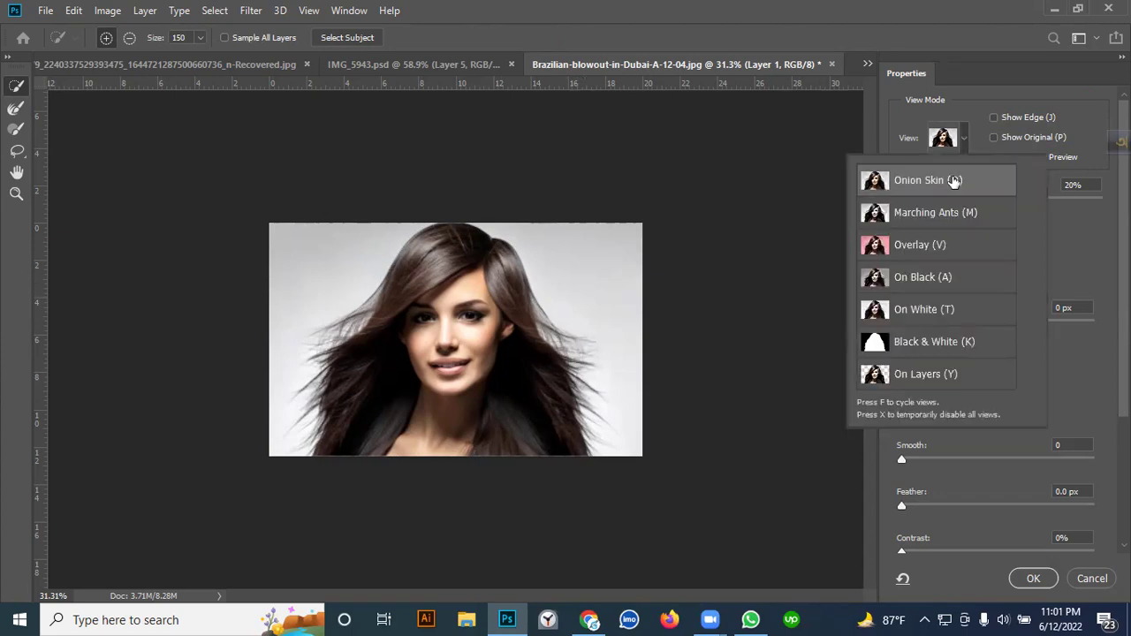
pyautogui.click(921, 255)
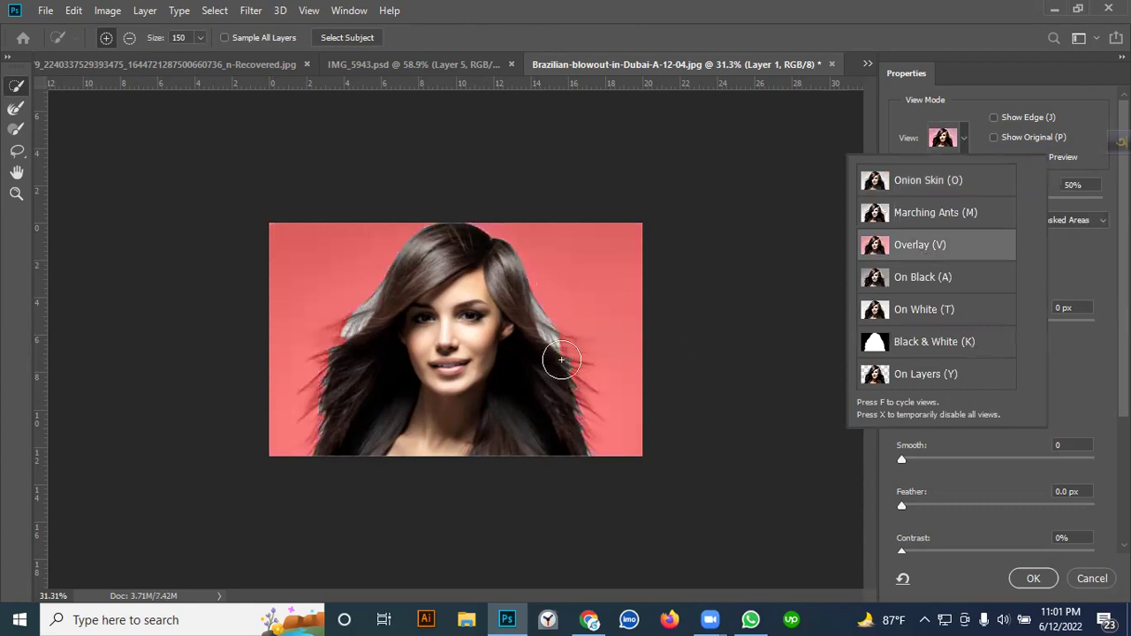
pyautogui.click(964, 140)
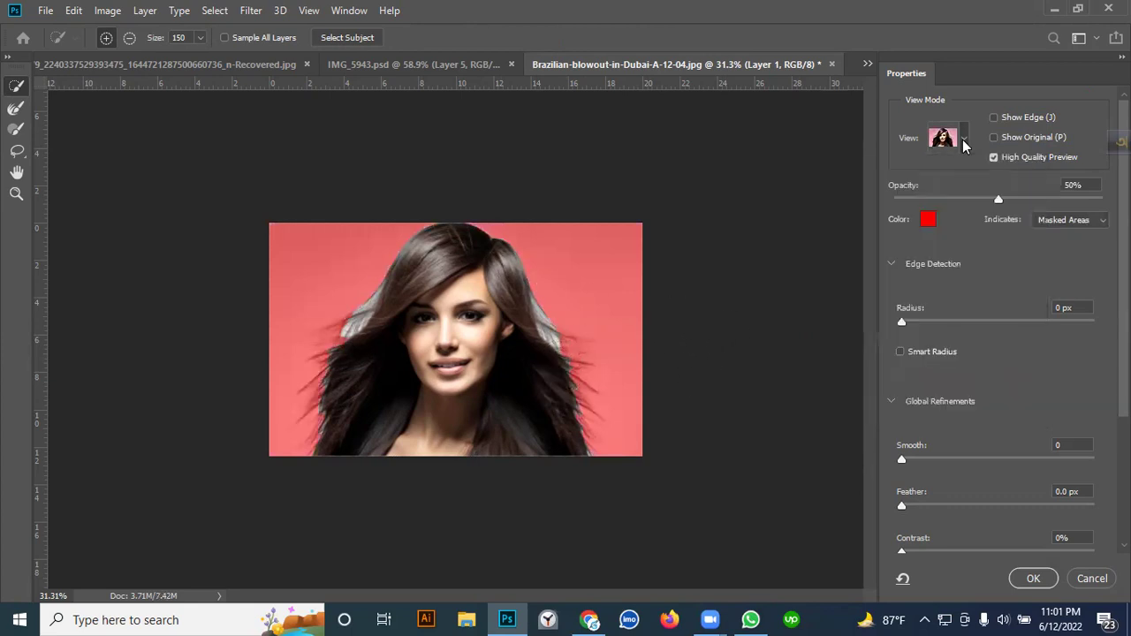
pyautogui.moveTo(1094, 212); pyautogui.dragTo(1094, 213)
pyautogui.click(1100, 200)
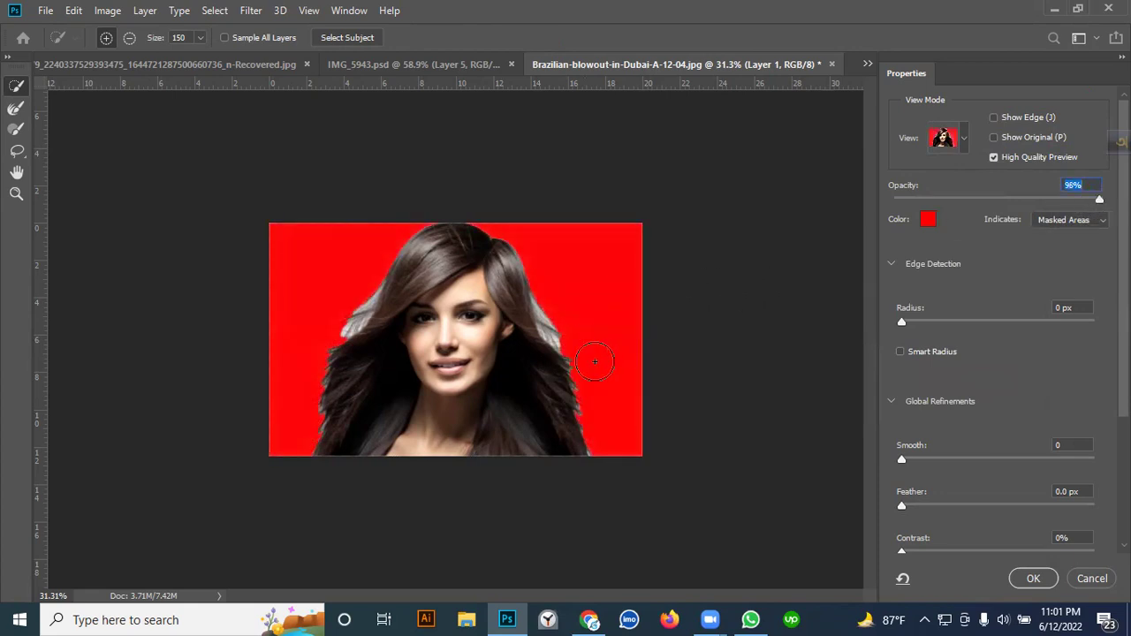
# Step: Set the edge detection radius to 250 px with Smart Radius enabled, and check the hair edges up close
pyautogui.moveTo(352, 437)
pyautogui.mouseDown()
pyautogui.moveTo(326, 378)
pyautogui.moveTo(334, 361)
pyautogui.moveTo(320, 384)
pyautogui.moveTo(314, 364)
pyautogui.moveTo(328, 370)
pyautogui.moveTo(361, 332)
pyautogui.moveTo(336, 336)
pyautogui.moveTo(360, 349)
pyautogui.moveTo(358, 326)
pyautogui.moveTo(334, 357)
pyautogui.moveTo(374, 291)
pyautogui.moveTo(318, 373)
pyautogui.moveTo(333, 431)
pyautogui.mouseUp()
pyautogui.click(899, 322)
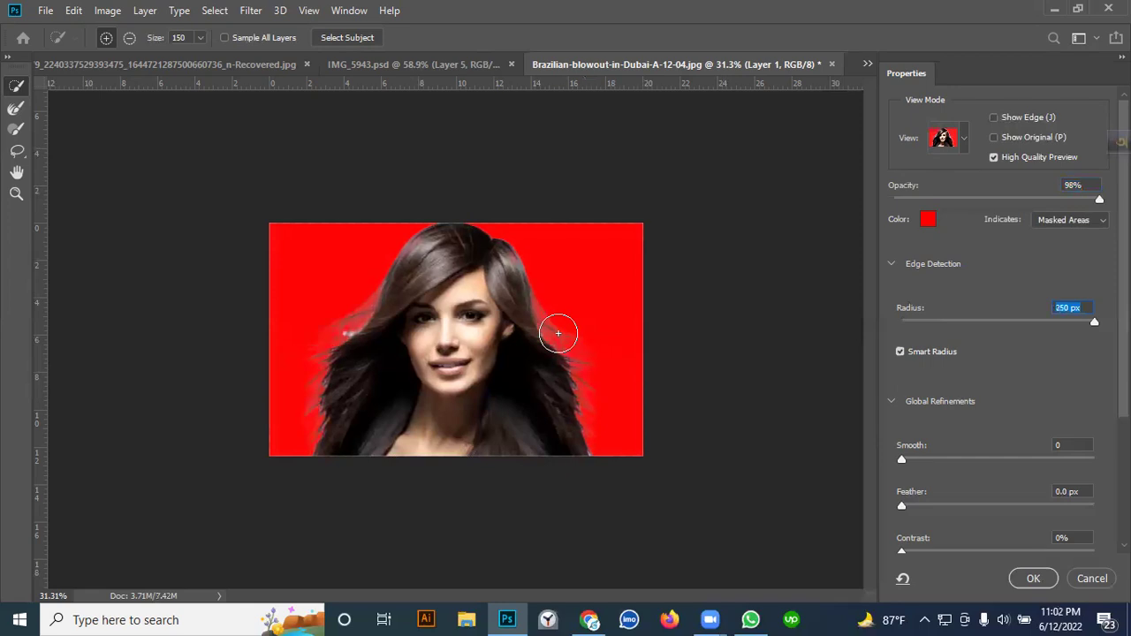
pyautogui.hotkey('ctrl', '+')
pyautogui.hotkey('ctrl', '+')
pyautogui.hotkey('ctrl', '+')
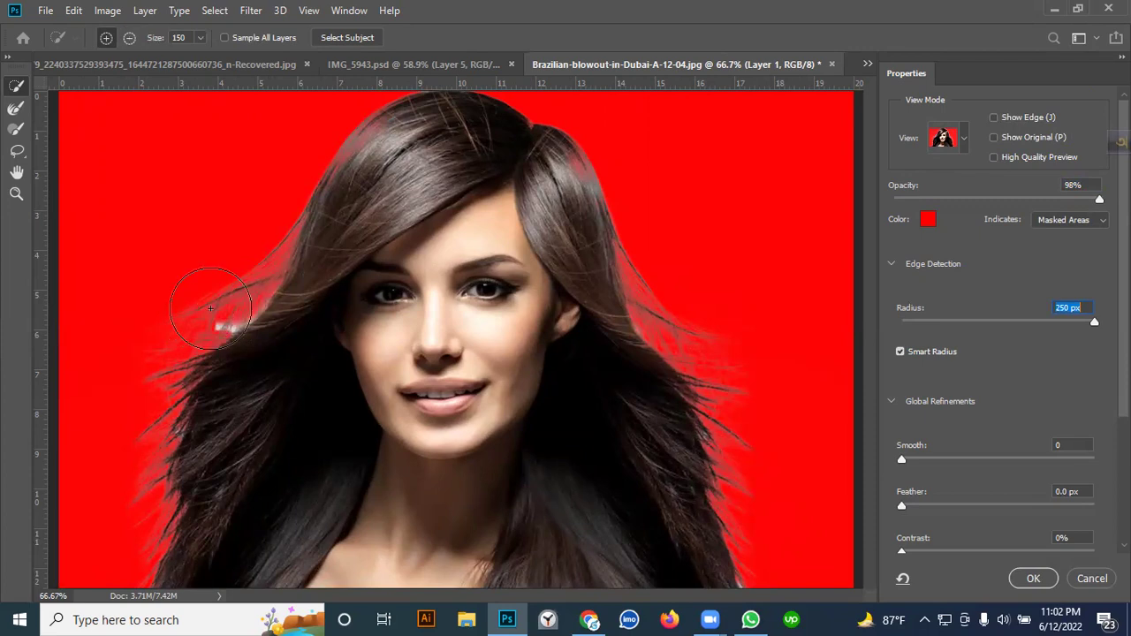
pyautogui.hotkey('ctrl', '-')
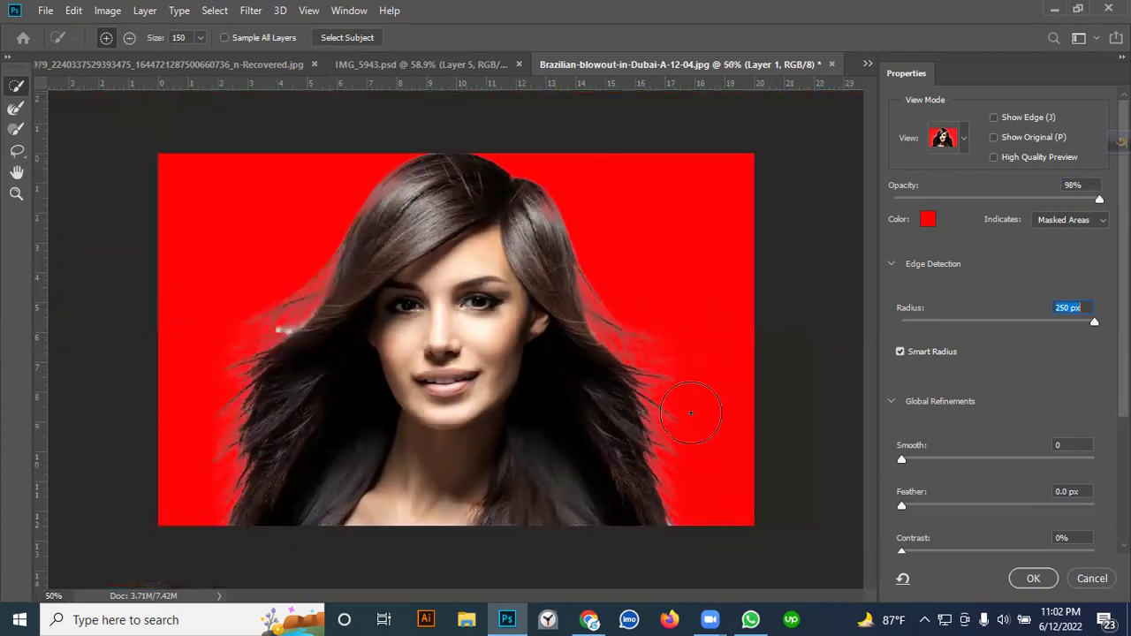
pyautogui.click(604, 333)
# Step: Lower the edge detection radius to 0 px for comparison and restore it to 250 px
pyautogui.moveTo(1087, 323); pyautogui.dragTo(953, 326)
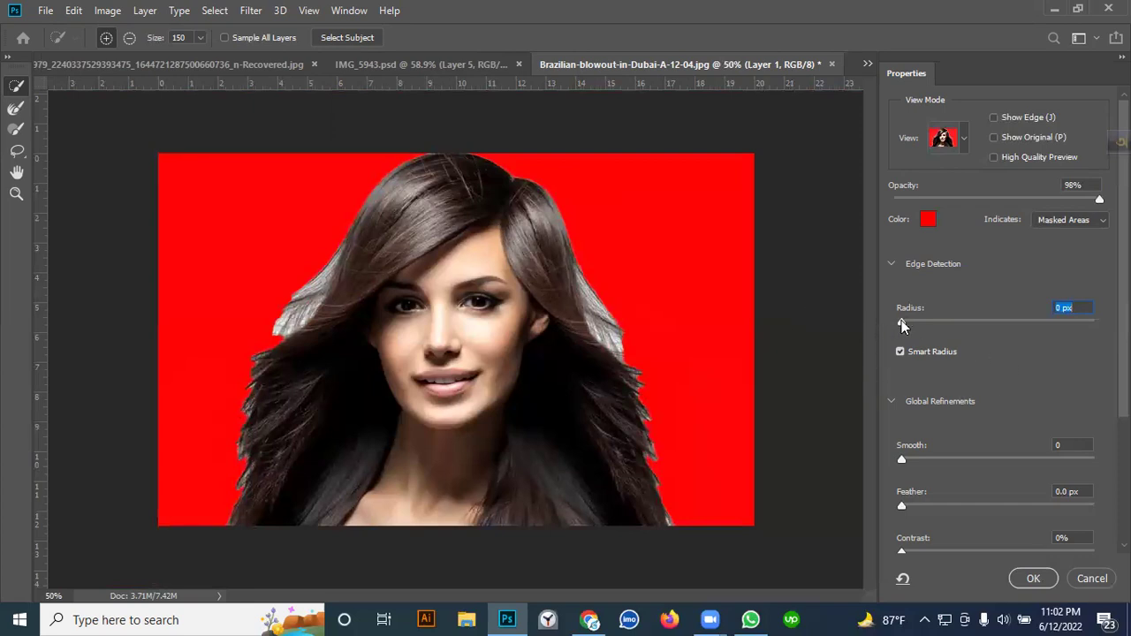
pyautogui.write('250')
pyautogui.press('Return')
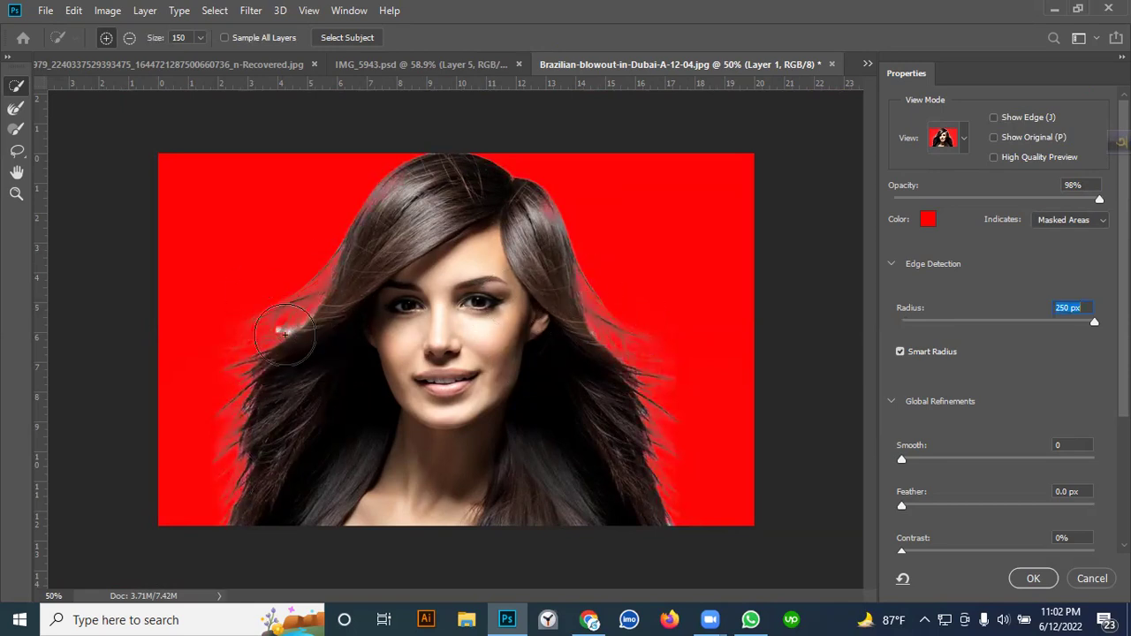
# Step: Go over the flyaway strands on both sides of the hair with the Refine Edge Brush at size 50
pyautogui.click(14, 130)
pyautogui.click(13, 111)
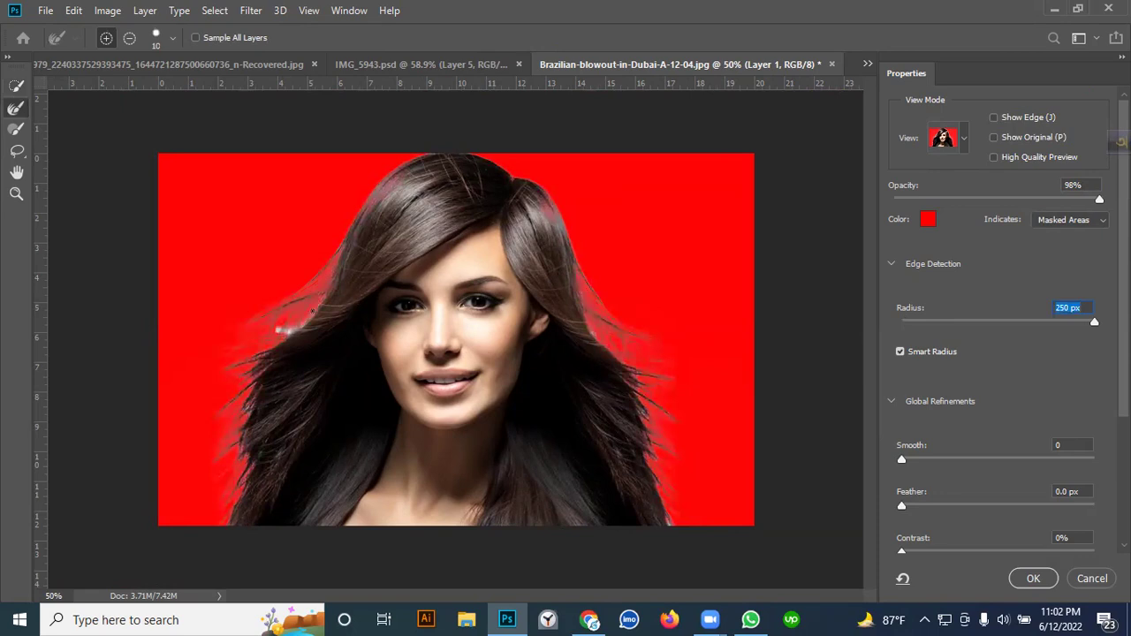
pyautogui.press(']')
pyautogui.press(']')
pyautogui.press(']')
pyautogui.press(']')
pyautogui.press(']')
pyautogui.press(']')
pyautogui.moveTo(285, 328); pyautogui.dragTo(309, 306)
pyautogui.moveTo(253, 423)
pyautogui.mouseDown()
pyautogui.moveTo(233, 442)
pyautogui.moveTo(260, 394)
pyautogui.moveTo(229, 438)
pyautogui.mouseUp()
pyautogui.moveTo(686, 414)
pyautogui.mouseDown()
pyautogui.moveTo(600, 344)
pyautogui.moveTo(649, 381)
pyautogui.moveTo(623, 367)
pyautogui.moveTo(592, 306)
pyautogui.mouseUp()
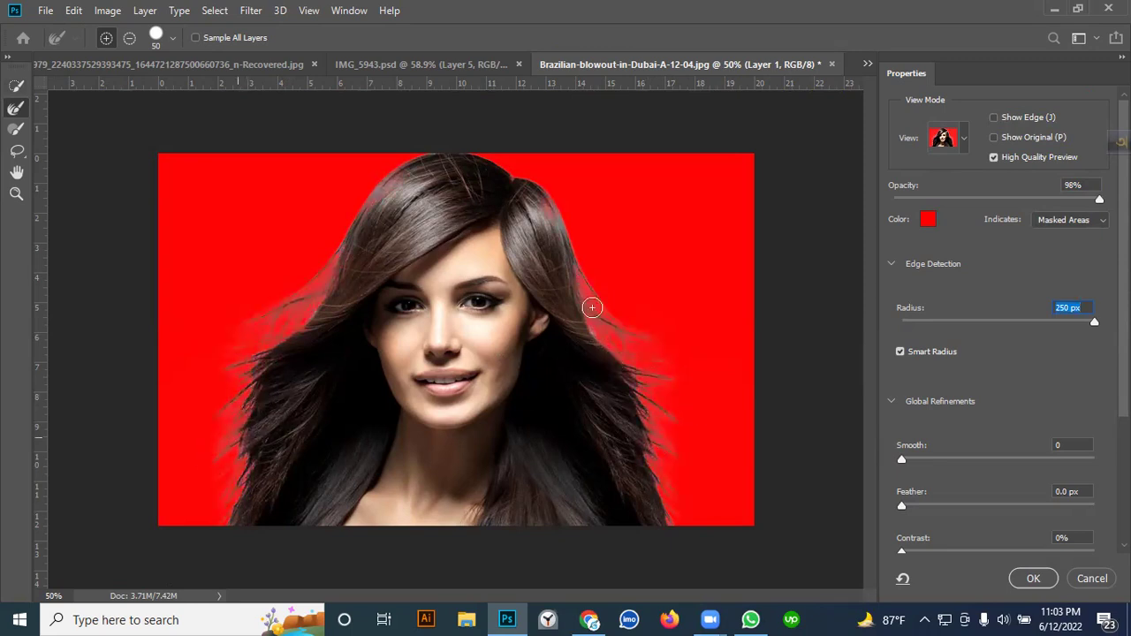
# Step: Examine the hair strands on both sides and the crown of the head up close for holes in the mask
pyautogui.click(16, 88)
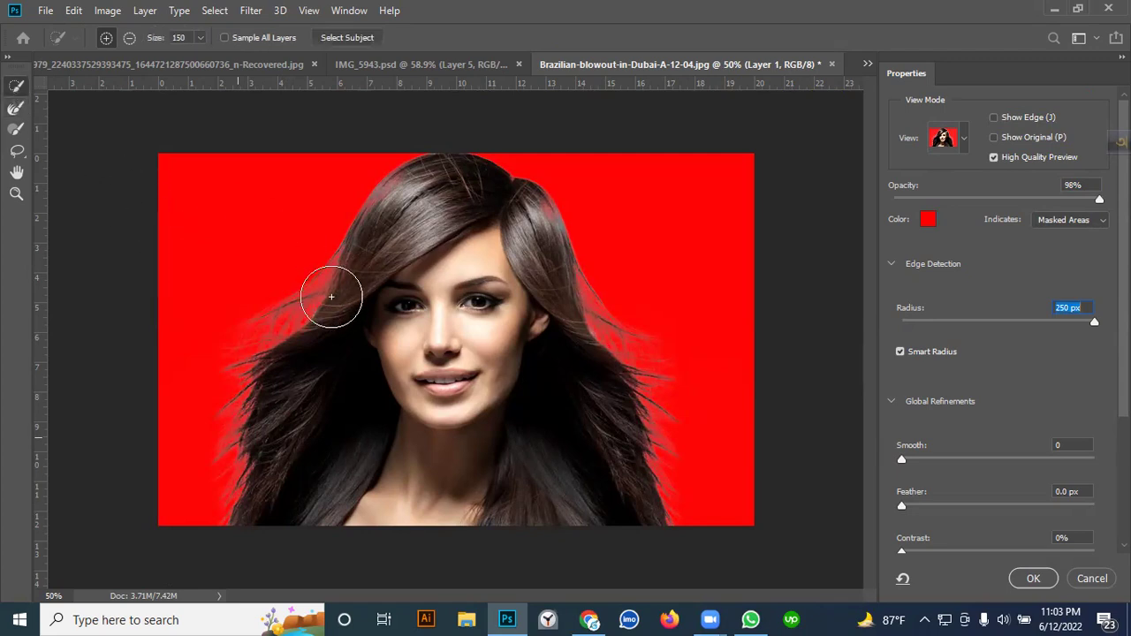
pyautogui.moveTo(260, 328)
pyautogui.mouseDown()
pyautogui.moveTo(256, 376)
pyautogui.moveTo(226, 420)
pyautogui.mouseUp()
pyautogui.moveTo(568, 321); pyautogui.dragTo(629, 348)
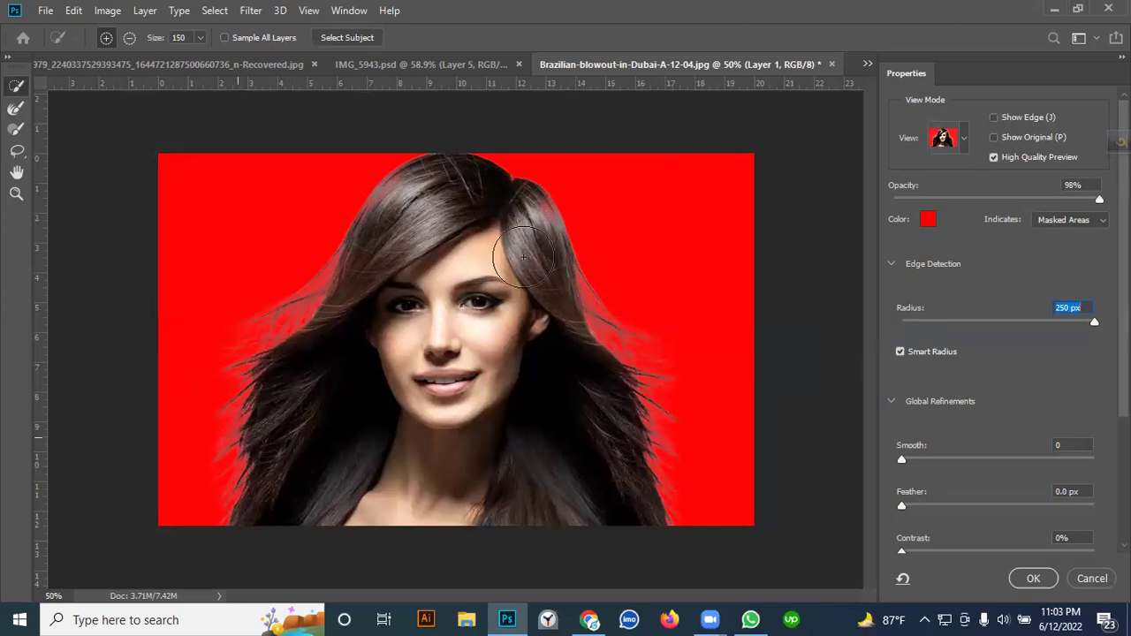
pyautogui.click(403, 179)
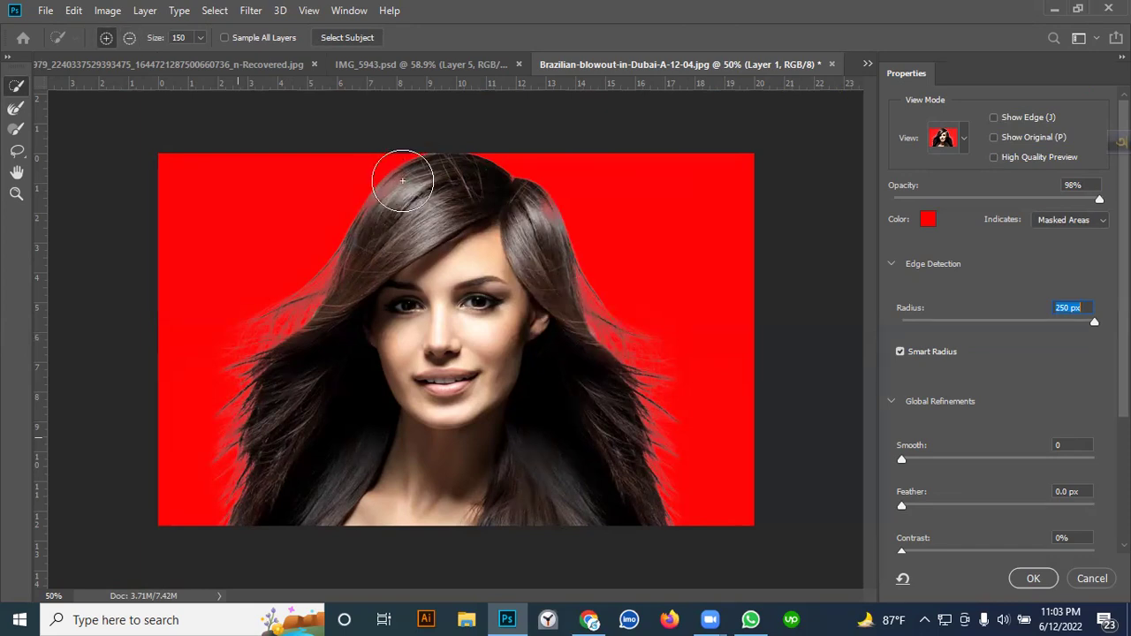
pyautogui.hotkey('ctrl', '-')
pyautogui.hotkey('ctrl', '+')
pyautogui.hotkey('ctrl', '+')
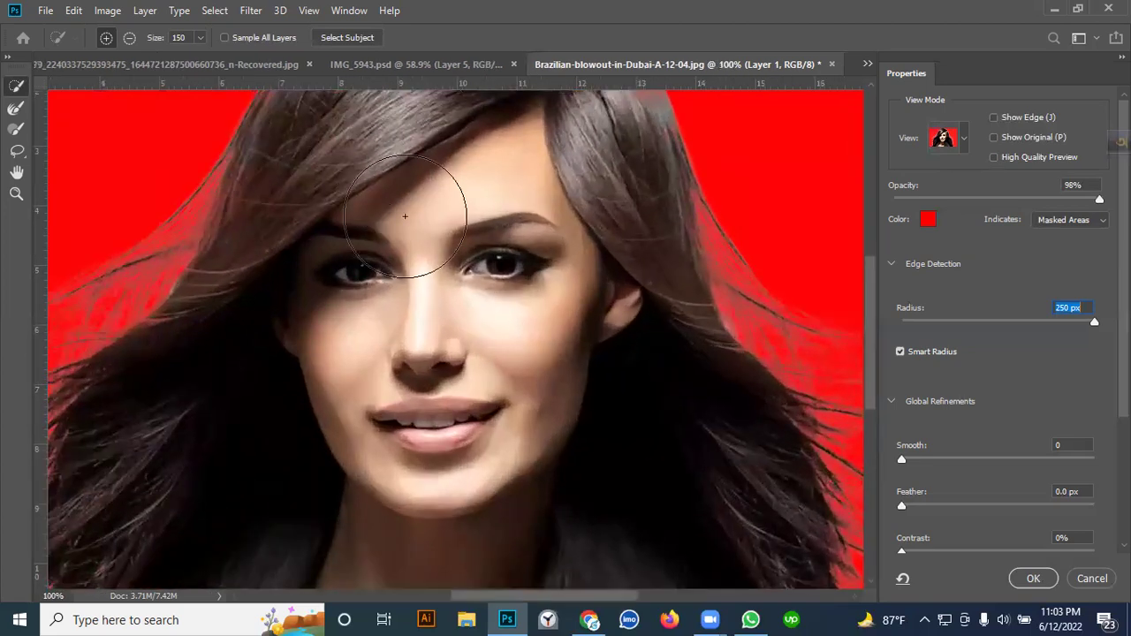
pyautogui.moveTo(405, 216); pyautogui.dragTo(437, 395)
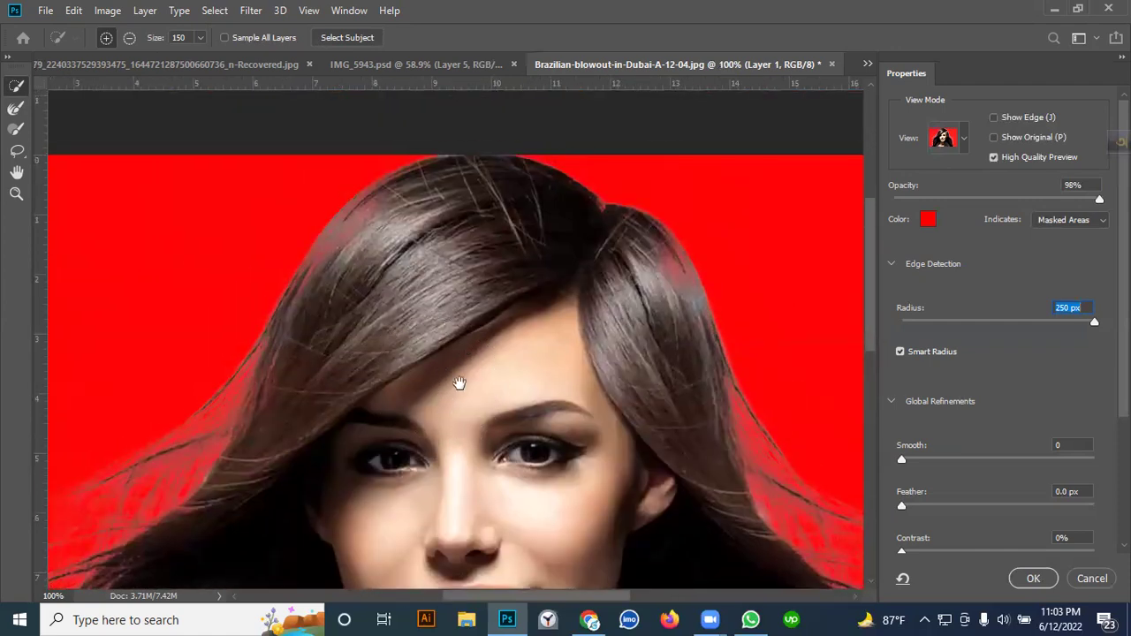
pyautogui.moveTo(430, 276)
pyautogui.mouseDown()
pyautogui.moveTo(406, 320)
pyautogui.moveTo(465, 283)
pyautogui.moveTo(186, 300)
pyautogui.moveTo(386, 329)
pyautogui.moveTo(551, 381)
pyautogui.mouseUp()
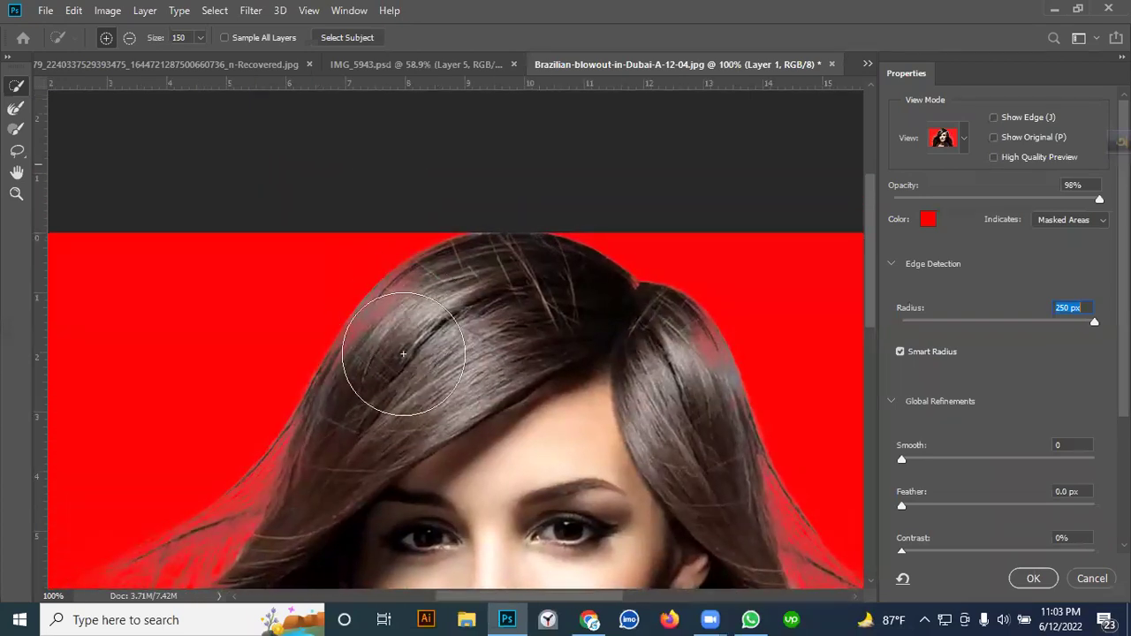
pyautogui.moveTo(380, 304)
pyautogui.mouseDown()
pyautogui.moveTo(424, 309)
pyautogui.moveTo(365, 328)
pyautogui.moveTo(379, 295)
pyautogui.moveTo(486, 336)
pyautogui.moveTo(658, 353)
pyautogui.moveTo(714, 333)
pyautogui.moveTo(615, 306)
pyautogui.mouseUp()
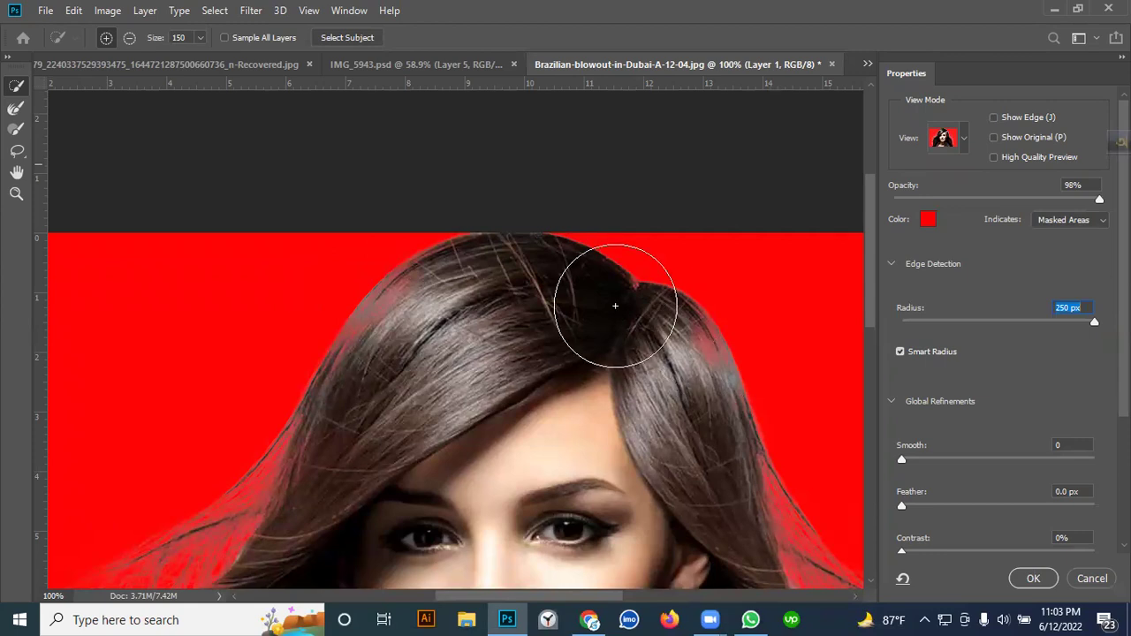
# Step: Reduce the Quick Selection brush to 90 and preview the mask in Black & White
pyautogui.press(']')
pyautogui.press(']')
pyautogui.press('[')
pyautogui.press('[')
pyautogui.press('[')
pyautogui.press('[')
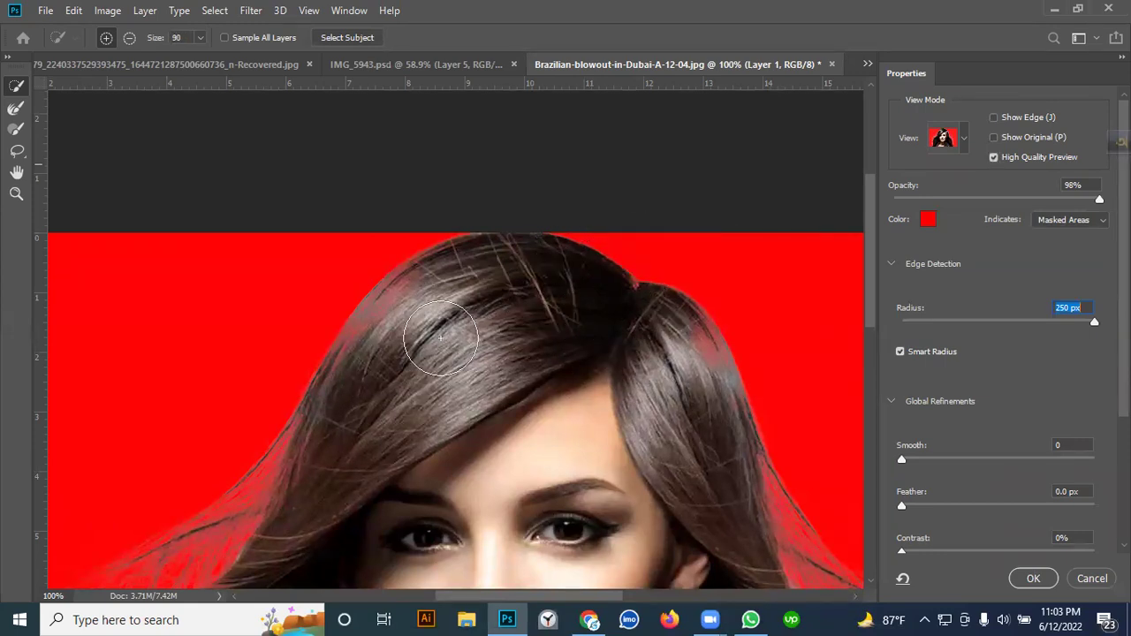
pyautogui.click(962, 141)
pyautogui.click(911, 345)
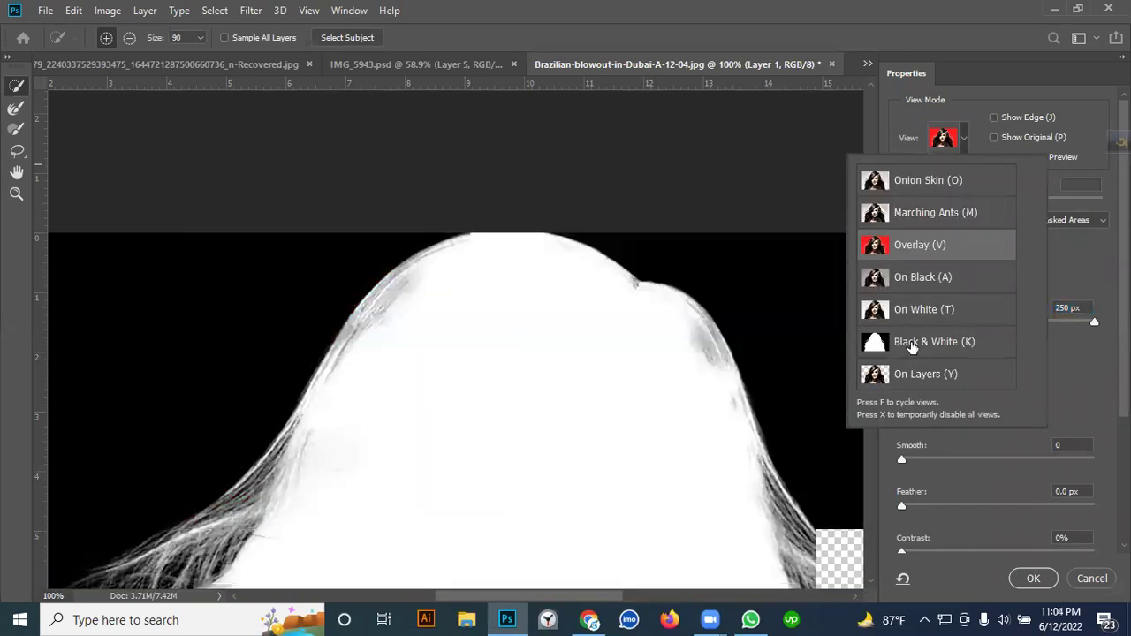
pyautogui.scroll(-2, 707, 341)
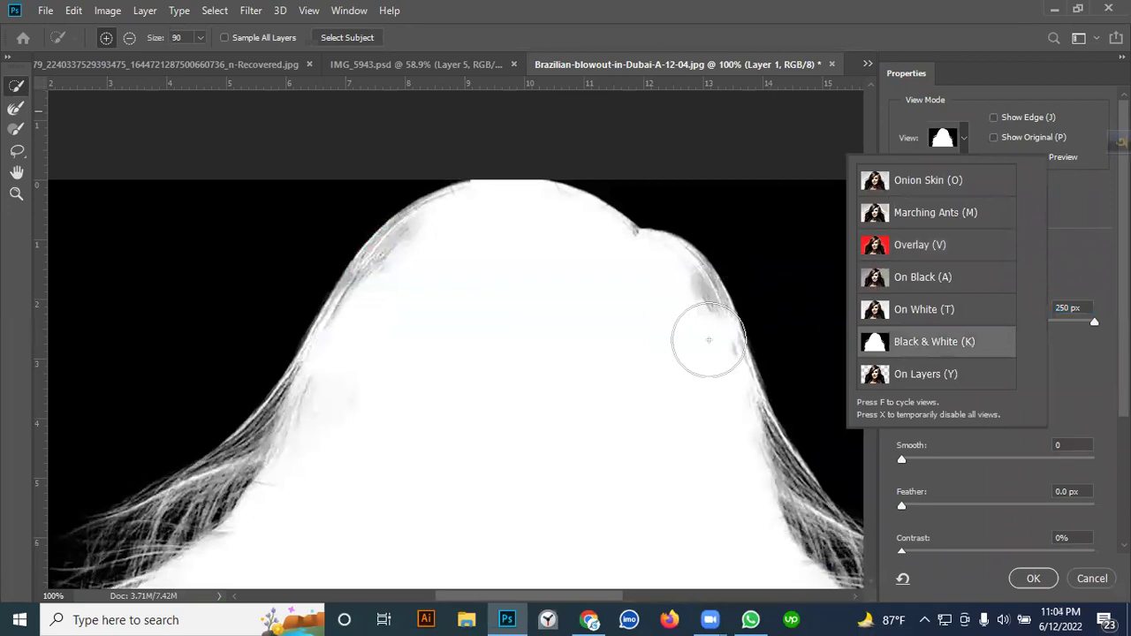
# Step: Paint over the grey patch inside the hair at the right of the crown with the Brush tool at size 30
pyautogui.click(12, 132)
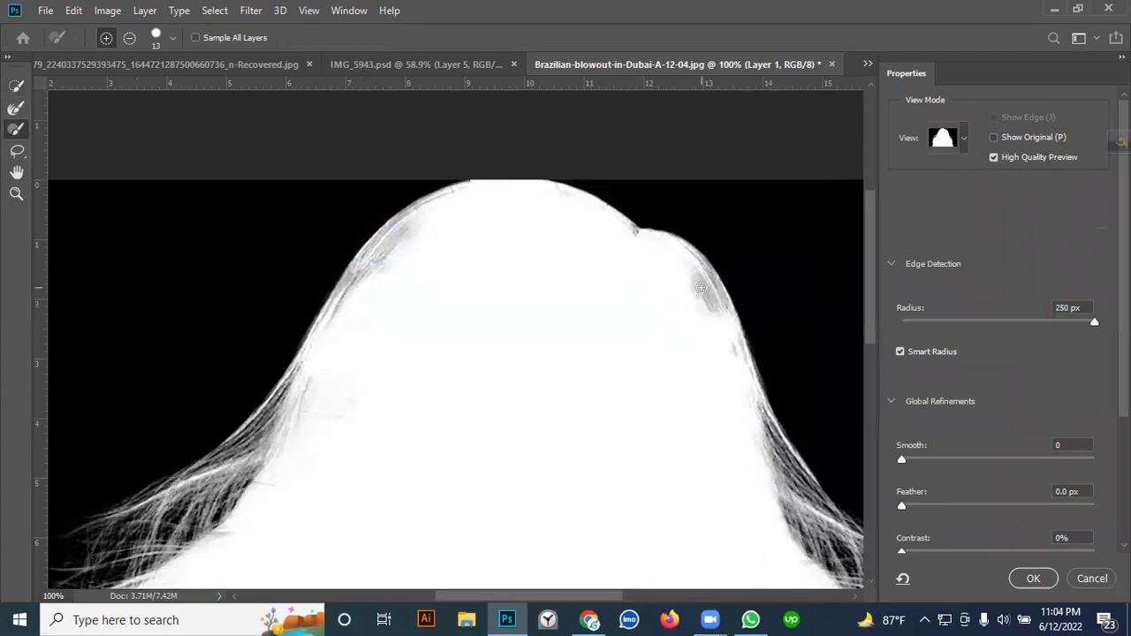
pyautogui.moveTo(689, 284)
pyautogui.mouseDown()
pyautogui.moveTo(703, 311)
pyautogui.moveTo(698, 280)
pyautogui.mouseUp()
pyautogui.hotkey('ctrl', 'z')
pyautogui.press(']')
pyautogui.moveTo(706, 292)
pyautogui.mouseDown()
pyautogui.moveTo(692, 264)
pyautogui.moveTo(730, 351)
pyautogui.moveTo(720, 301)
pyautogui.moveTo(711, 301)
pyautogui.moveTo(744, 370)
pyautogui.moveTo(725, 339)
pyautogui.mouseUp()
pyautogui.hotkey('ctrl', '+')
pyautogui.moveTo(586, 327)
pyautogui.mouseDown()
pyautogui.moveTo(416, 427)
pyautogui.moveTo(356, 403)
pyautogui.moveTo(312, 327)
pyautogui.mouseUp()
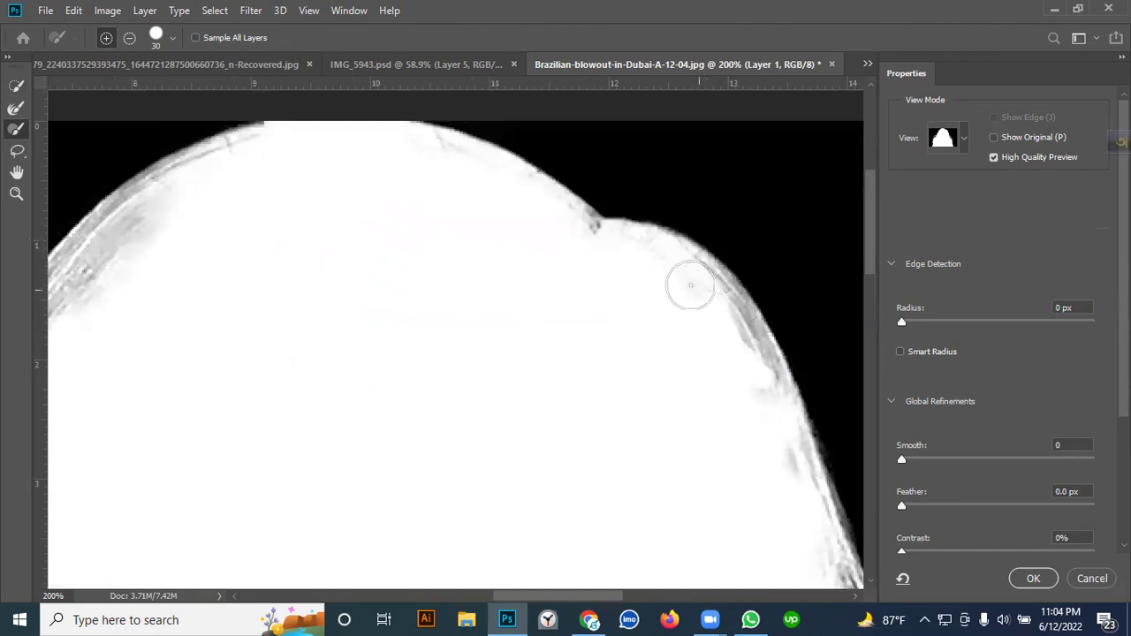
# Step: Paint the remaining grey areas along the crown's right edge and at the hair parting solid white in the mask
pyautogui.moveTo(667, 265)
pyautogui.mouseDown()
pyautogui.moveTo(708, 293)
pyautogui.moveTo(769, 417)
pyautogui.moveTo(727, 319)
pyautogui.moveTo(763, 377)
pyautogui.moveTo(777, 483)
pyautogui.mouseUp()
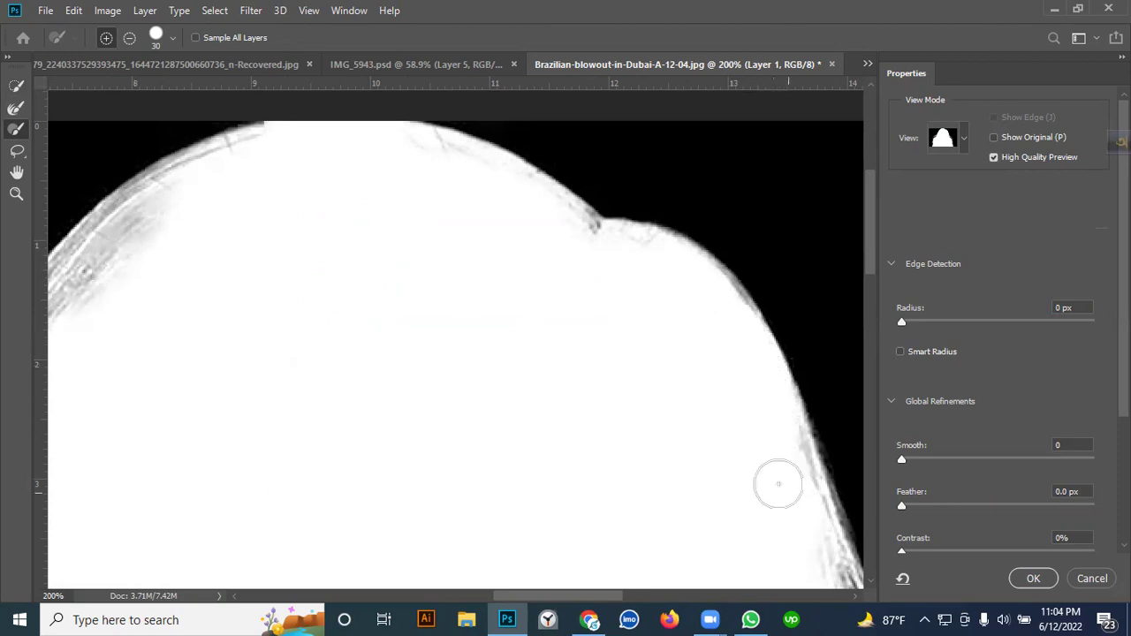
pyautogui.moveTo(552, 251)
pyautogui.mouseDown()
pyautogui.moveTo(581, 250)
pyautogui.moveTo(548, 219)
pyautogui.moveTo(585, 241)
pyautogui.mouseUp()
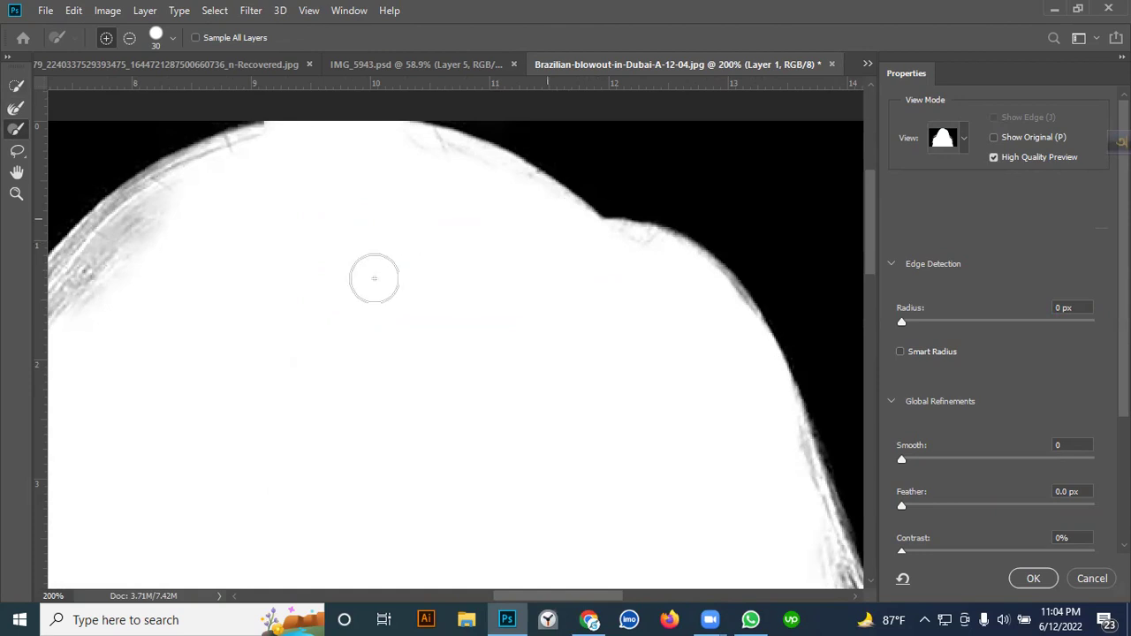
pyautogui.moveTo(290, 273)
pyautogui.mouseDown()
pyautogui.moveTo(371, 283)
pyautogui.moveTo(527, 360)
pyautogui.mouseUp()
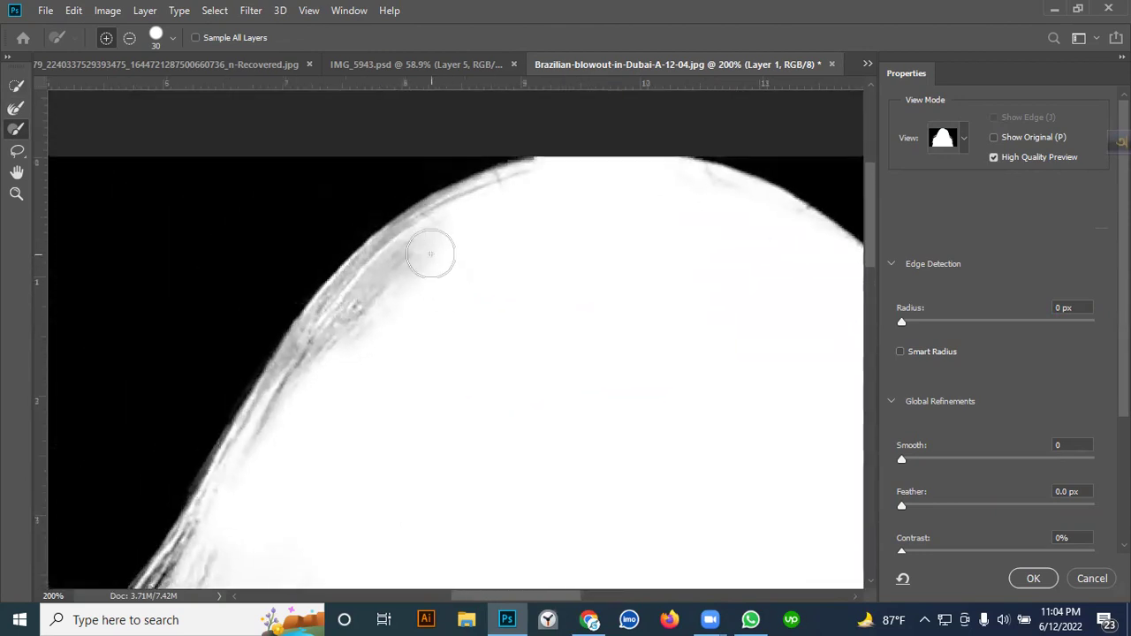
# Step: Paint the grey band along the crown's left edge solid white in the mask and check the hair on both sides
pyautogui.moveTo(360, 354)
pyautogui.mouseDown()
pyautogui.moveTo(422, 245)
pyautogui.moveTo(510, 201)
pyautogui.moveTo(404, 253)
pyautogui.moveTo(413, 241)
pyautogui.moveTo(389, 267)
pyautogui.moveTo(329, 351)
pyautogui.moveTo(316, 404)
pyautogui.moveTo(345, 310)
pyautogui.moveTo(381, 261)
pyautogui.moveTo(391, 255)
pyautogui.moveTo(335, 327)
pyautogui.moveTo(269, 451)
pyautogui.moveTo(277, 394)
pyautogui.moveTo(305, 347)
pyautogui.moveTo(352, 295)
pyautogui.moveTo(391, 275)
pyautogui.mouseUp()
pyautogui.scroll(-3, 460, 243)
pyautogui.scroll(-1, 530, 234)
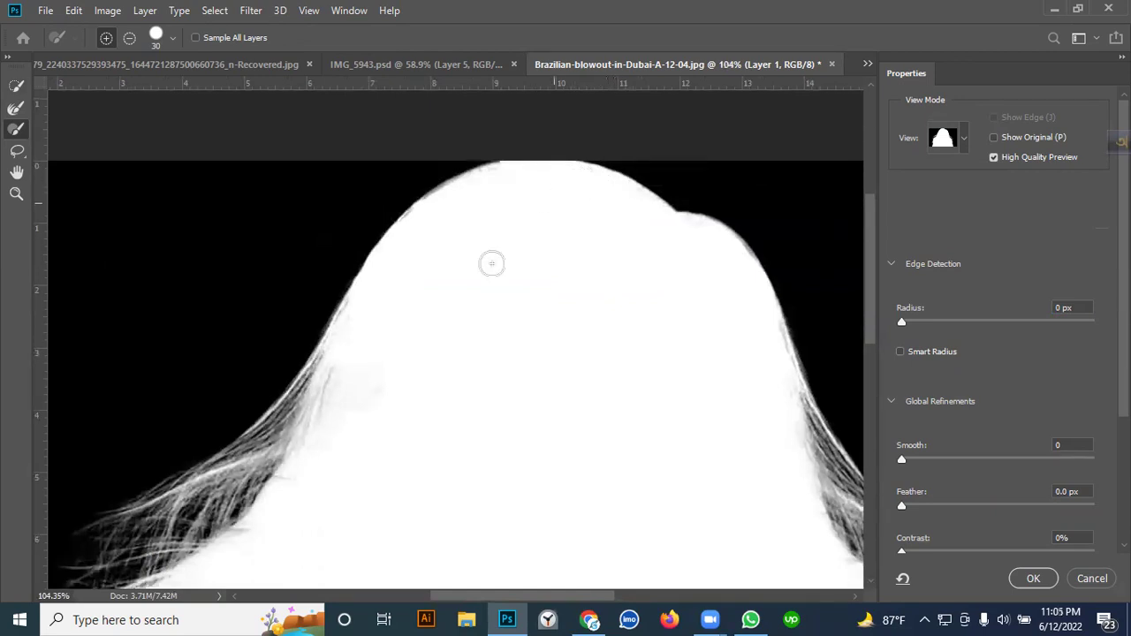
pyautogui.scroll(-3, 491, 263)
pyautogui.scroll(1, 243, 405)
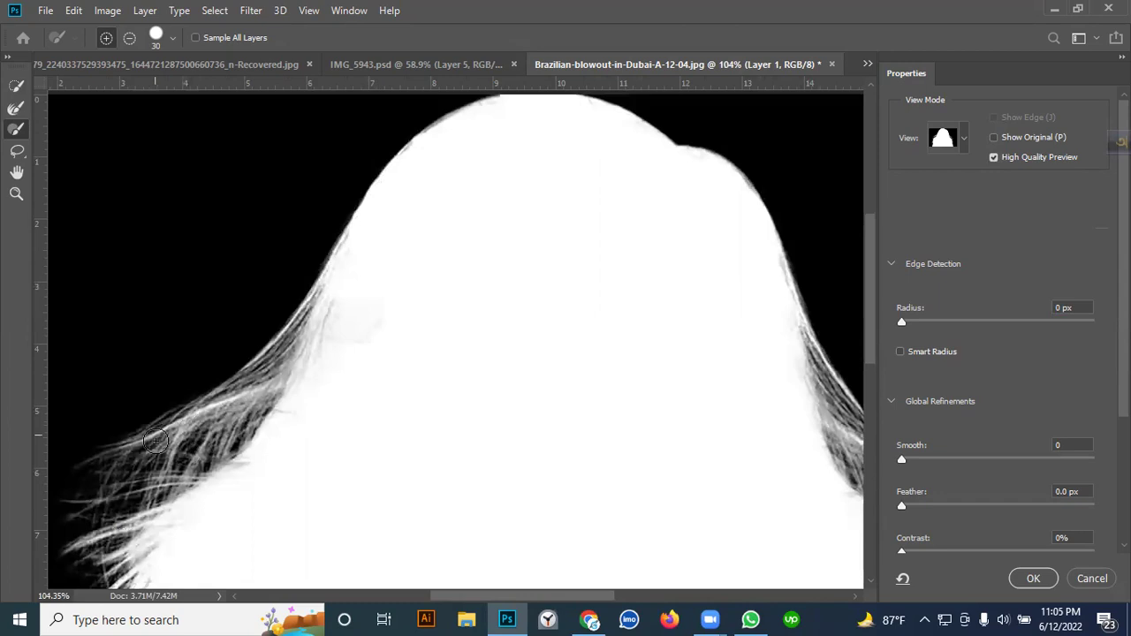
pyautogui.scroll(-3, 221, 416)
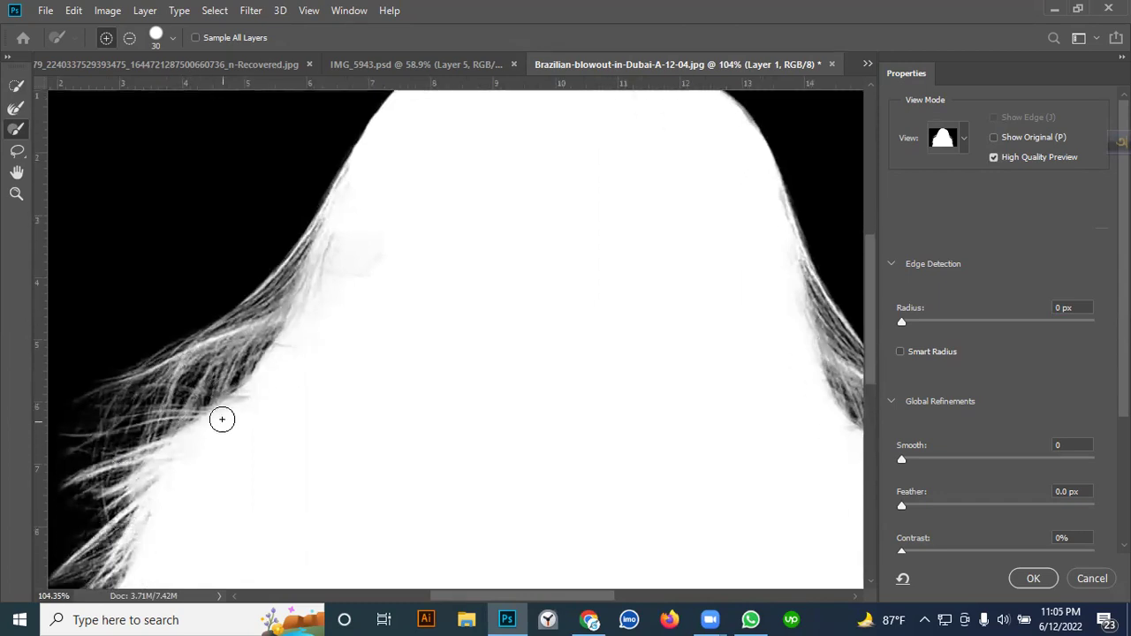
pyautogui.scroll(-1, 510, 397)
pyautogui.scroll(-5, 511, 397)
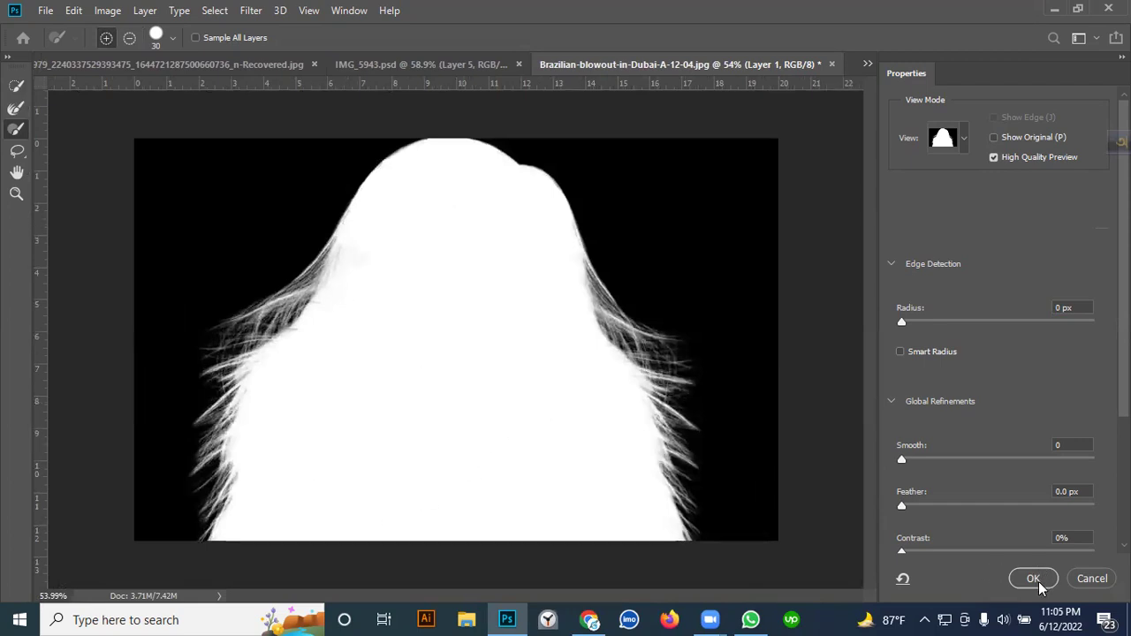
# Step: Preview the cutout in the Overlay view mode
pyautogui.click(964, 138)
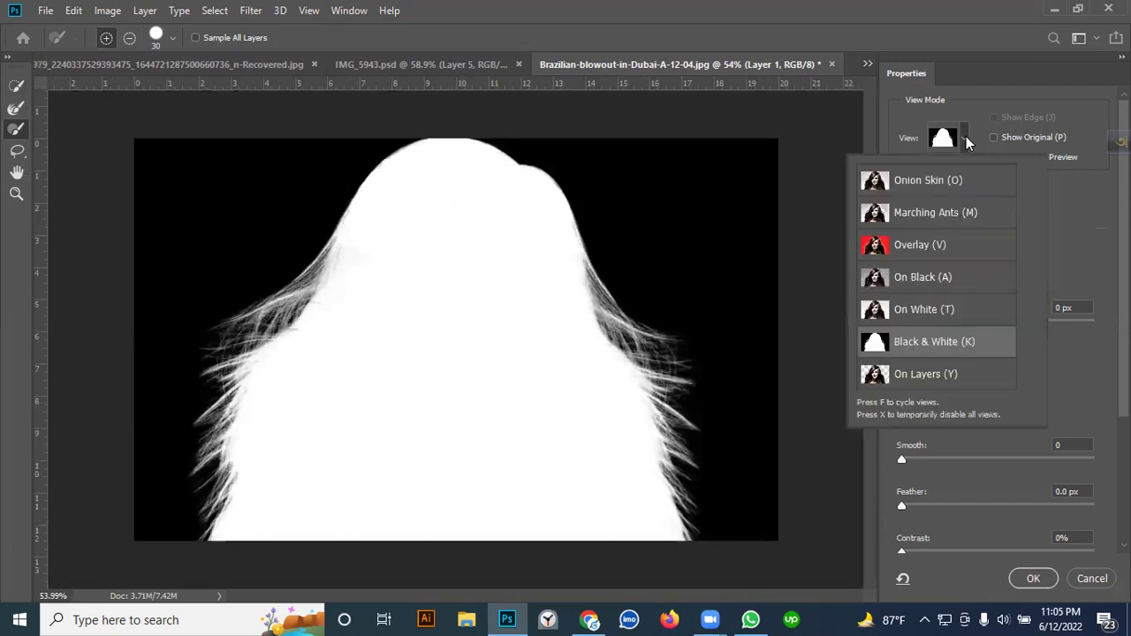
pyautogui.click(934, 253)
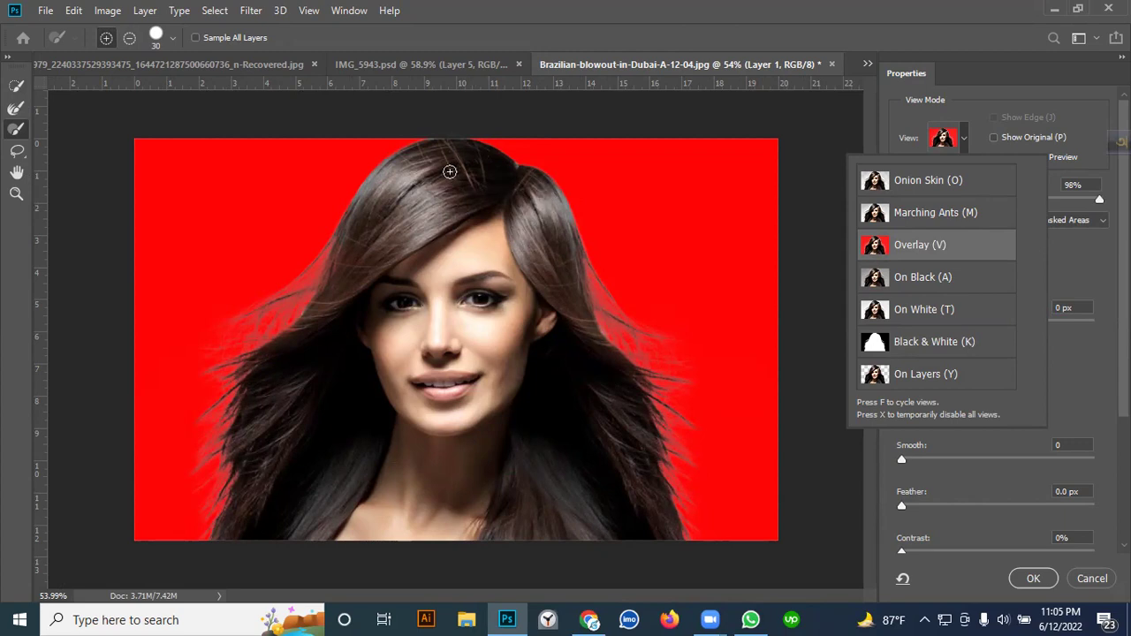
pyautogui.scroll(-3, 397, 256)
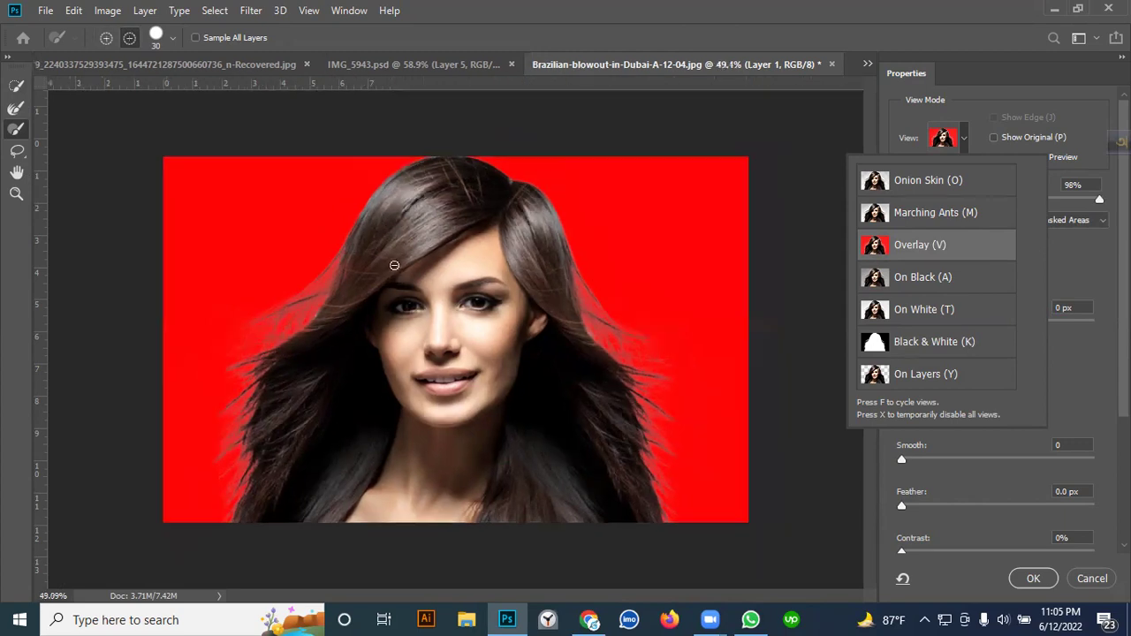
pyautogui.click(977, 134)
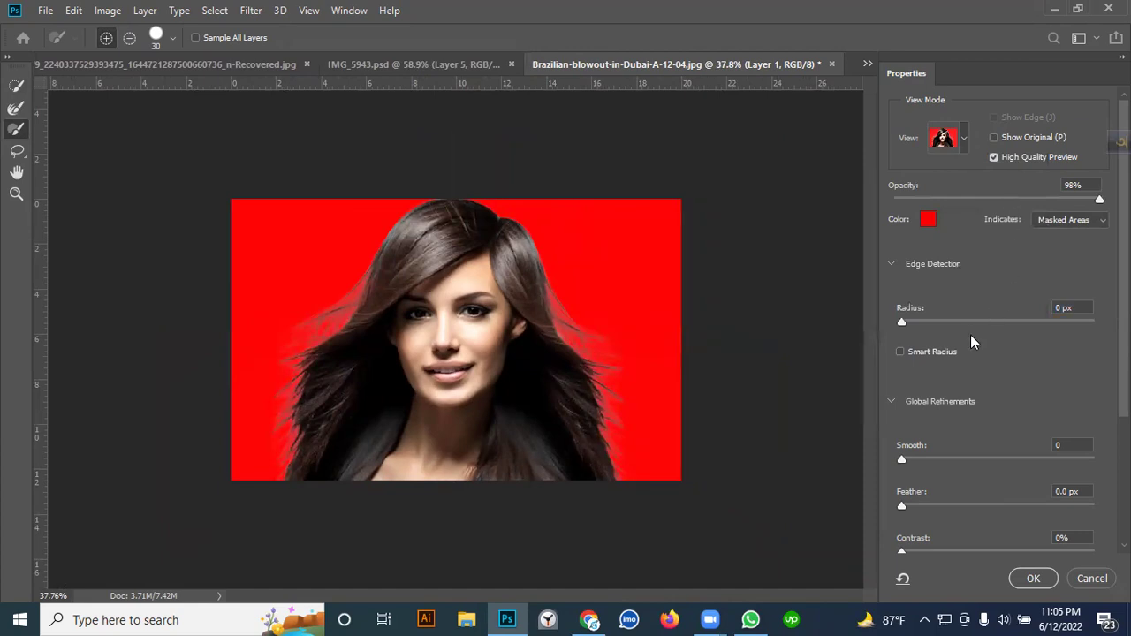
# Step: Turn on Decontaminate Colors in the output settings at 100% and inspect the hair edges up close
pyautogui.scroll(-3, 961, 424)
pyautogui.scroll(-2, 923, 421)
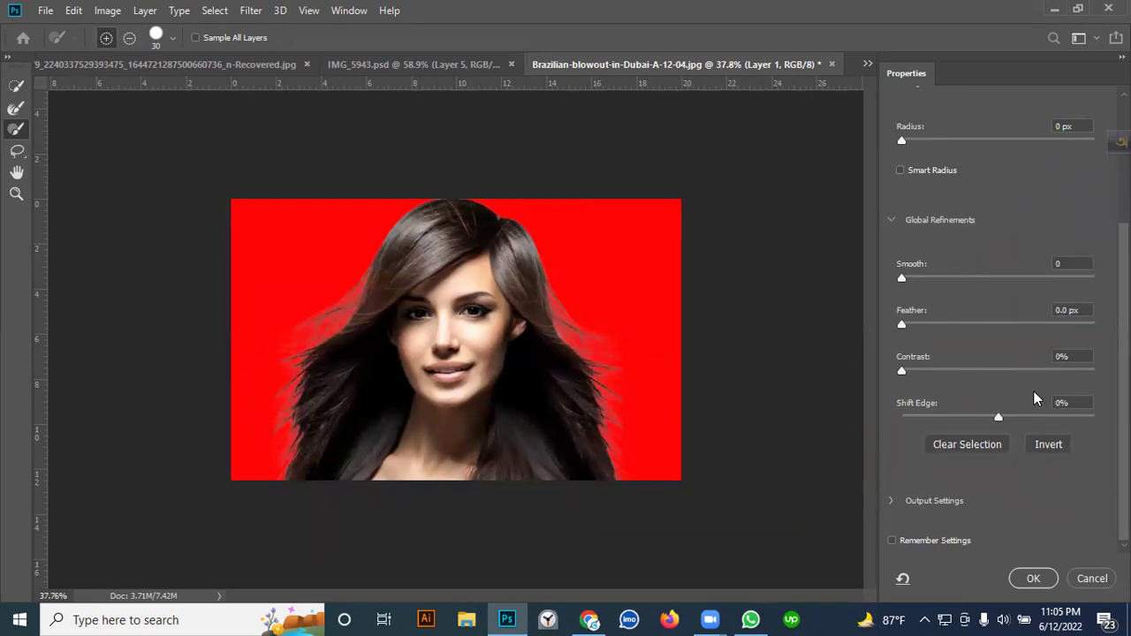
pyautogui.click(888, 501)
pyautogui.scroll(-1, 932, 503)
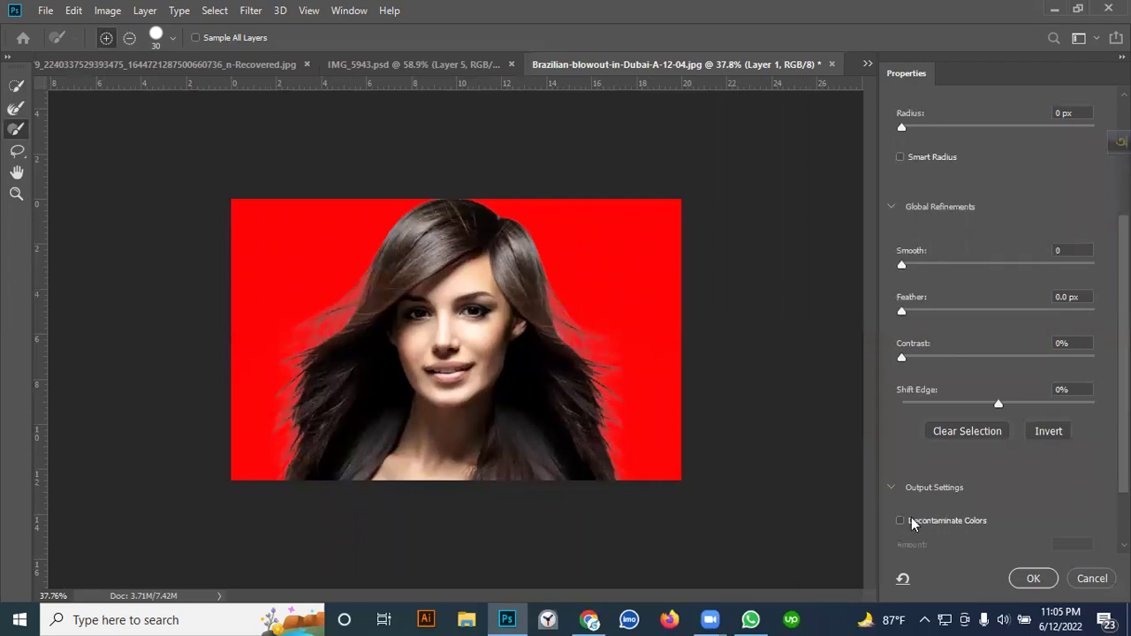
pyautogui.scroll(-1, 942, 521)
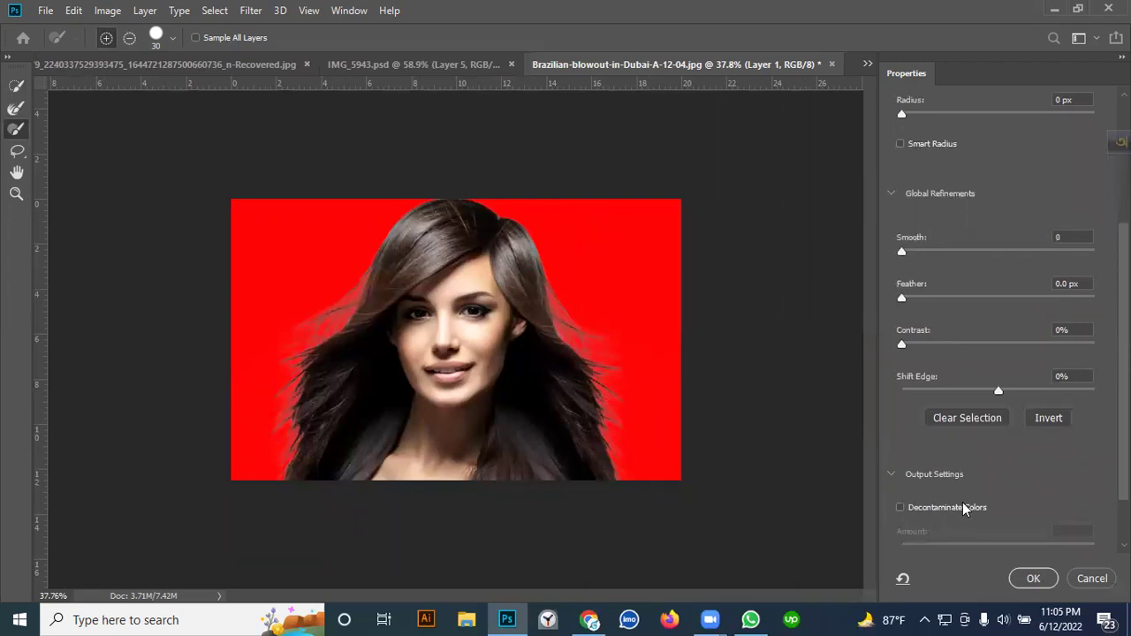
pyautogui.click(901, 507)
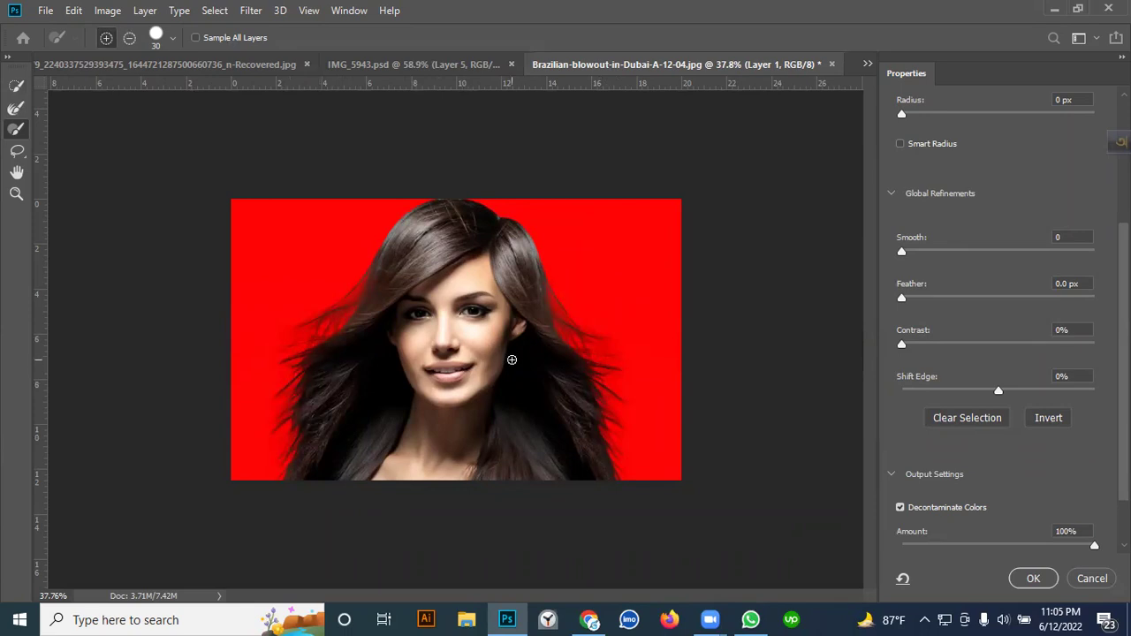
pyautogui.hotkey('ctrl', '+')
pyautogui.hotkey('ctrl', '+')
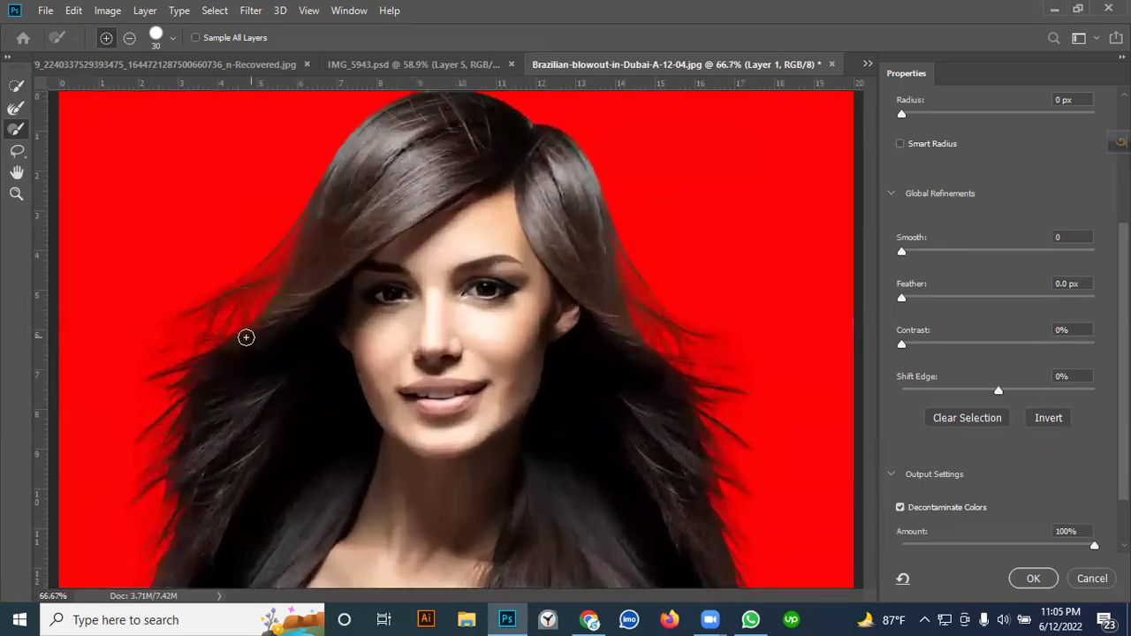
pyautogui.scroll(-3, 253, 335)
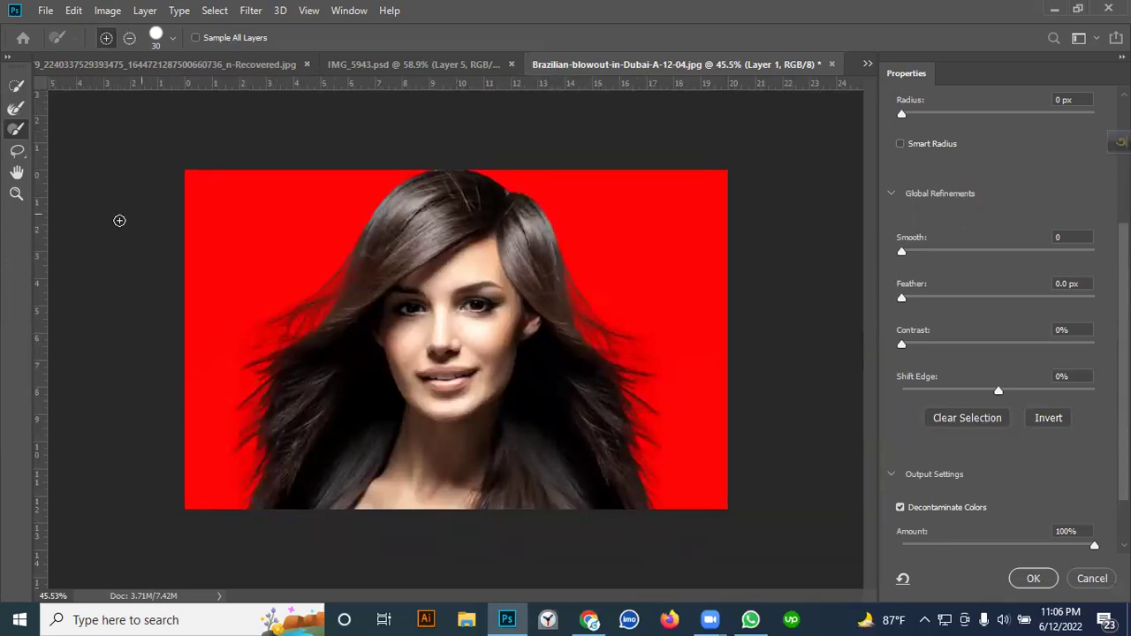
# Step: Output the refined selection as a new layer with a layer mask and apply Select and Mask
pyautogui.scroll(-3, 958, 467)
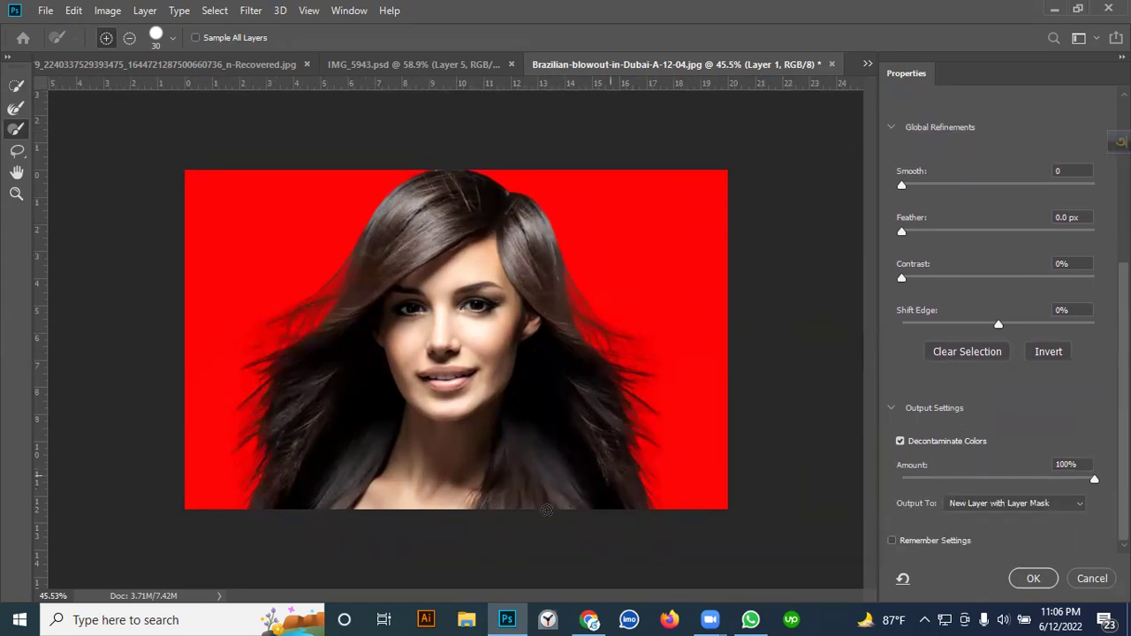
pyautogui.click(1053, 509)
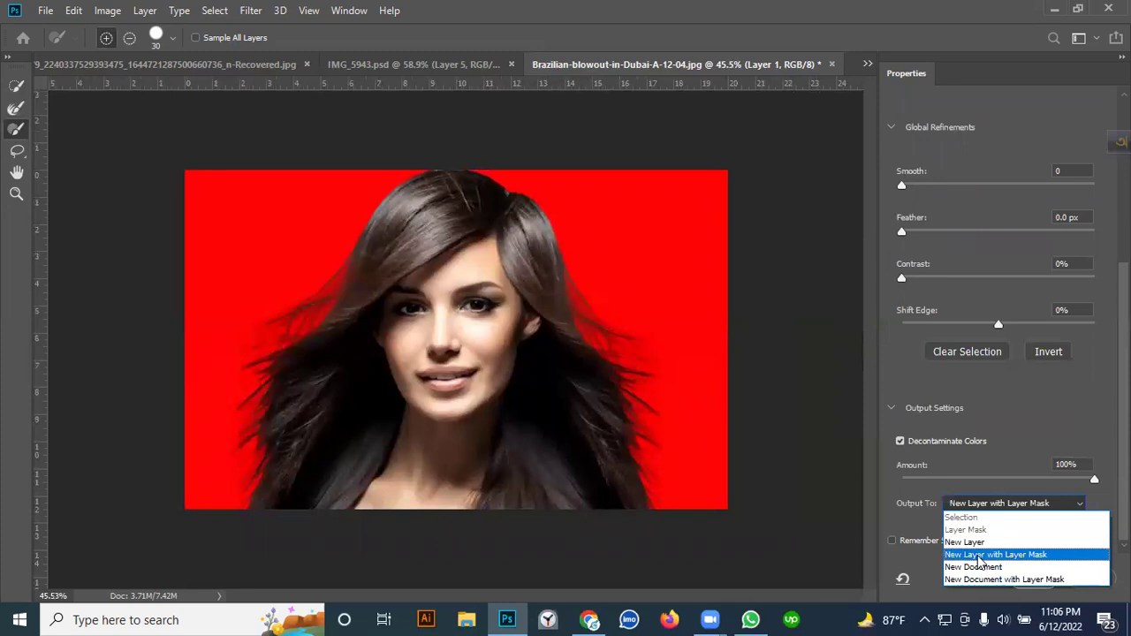
pyautogui.click(979, 555)
pyautogui.click(1023, 576)
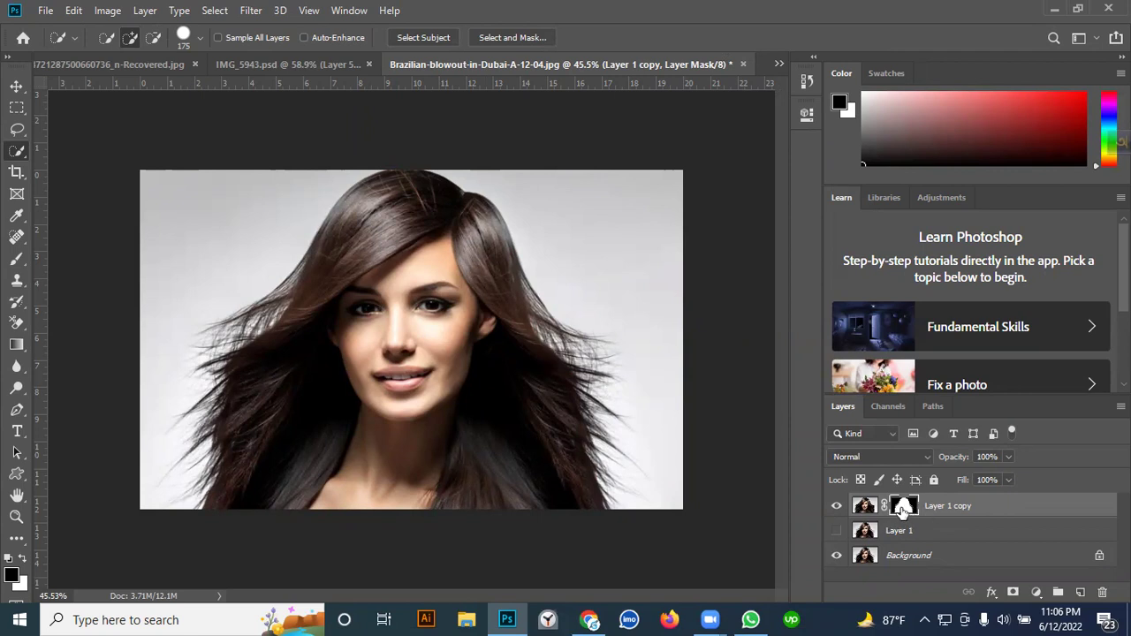
# Step: Add an empty layer directly above Layer 1 and set the background color to bright magenta (ff0bfc)
pyautogui.click(1026, 531)
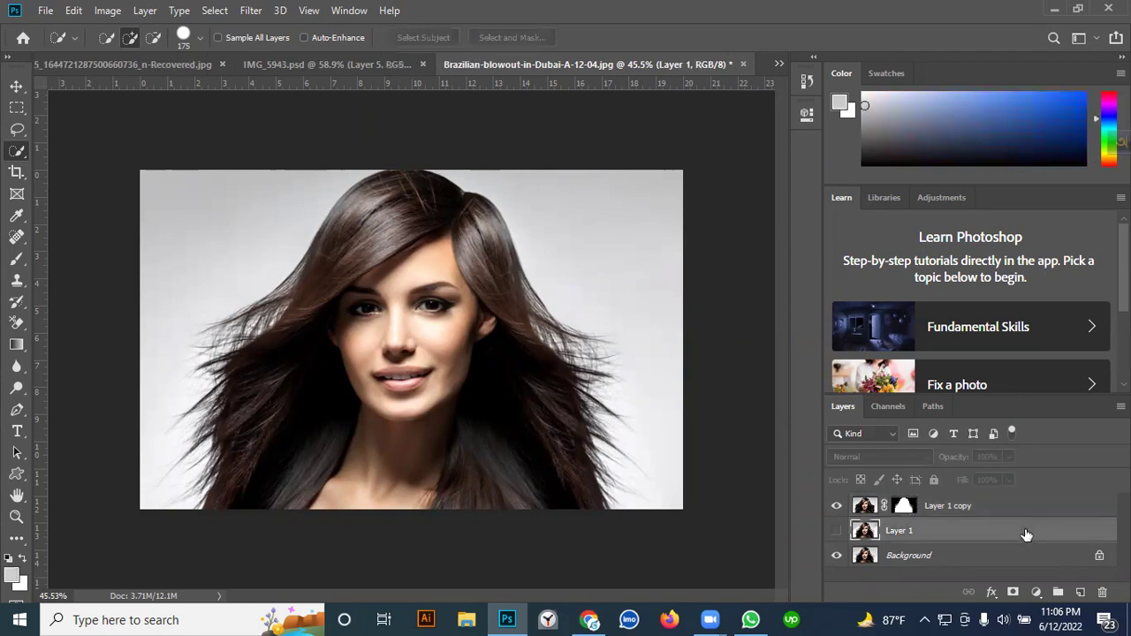
pyautogui.click(1080, 592)
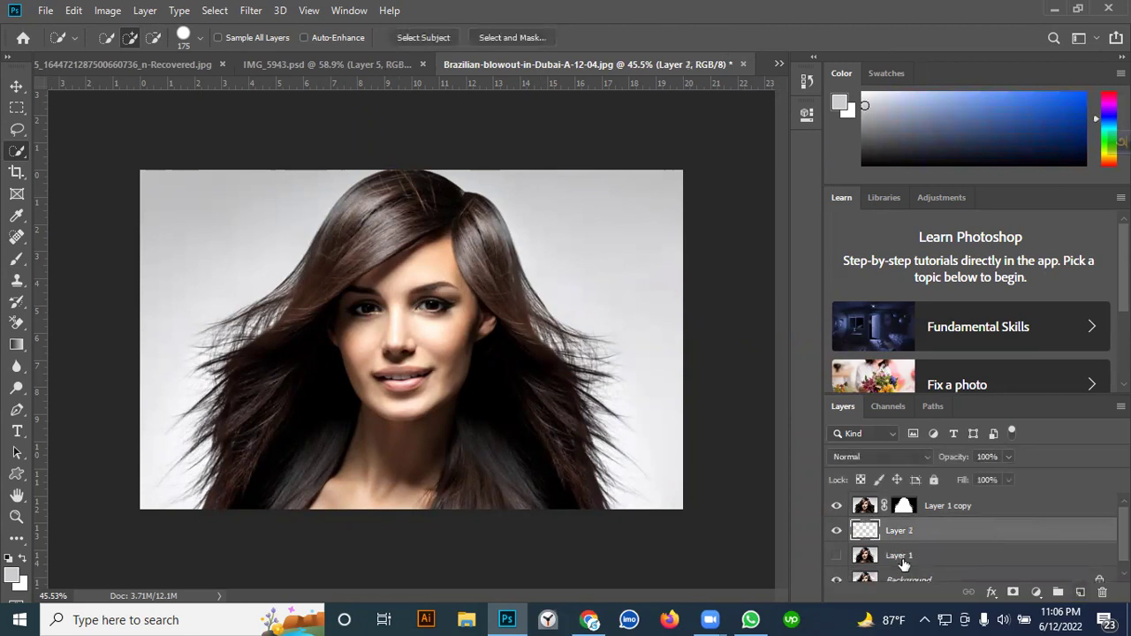
pyautogui.click(21, 585)
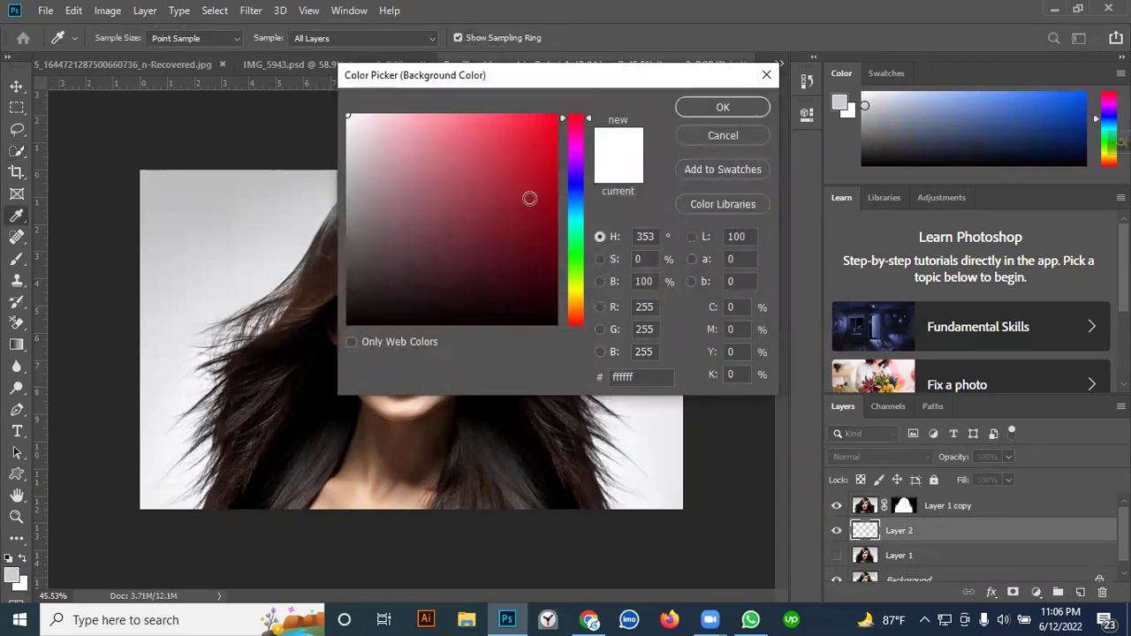
pyautogui.click(546, 127)
pyautogui.moveTo(575, 151); pyautogui.dragTo(552, 101)
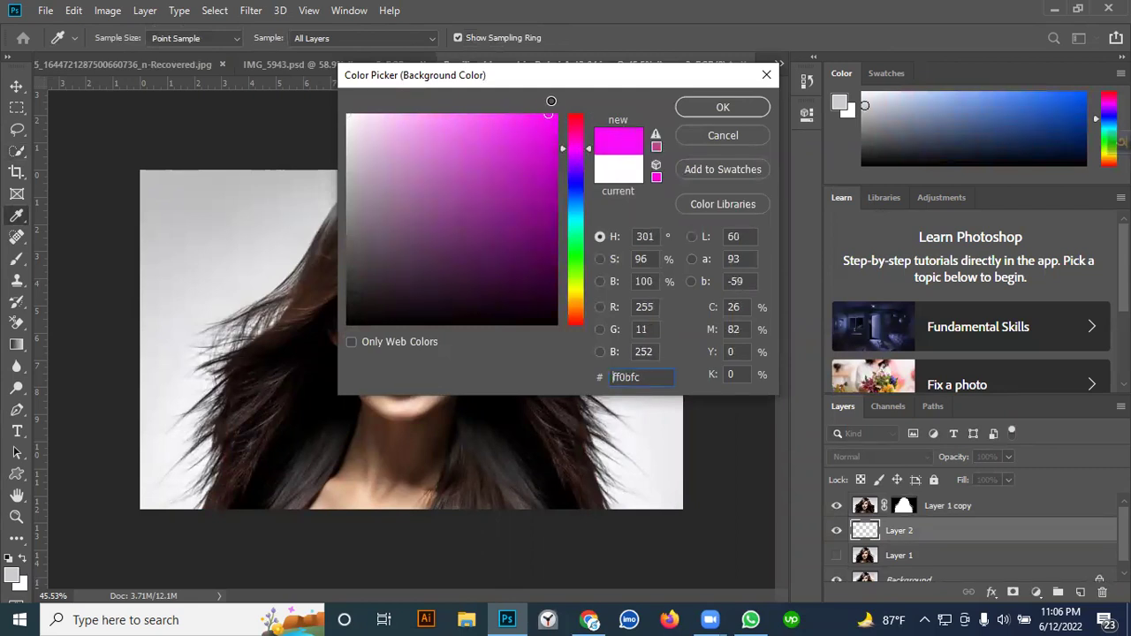
pyautogui.click(722, 108)
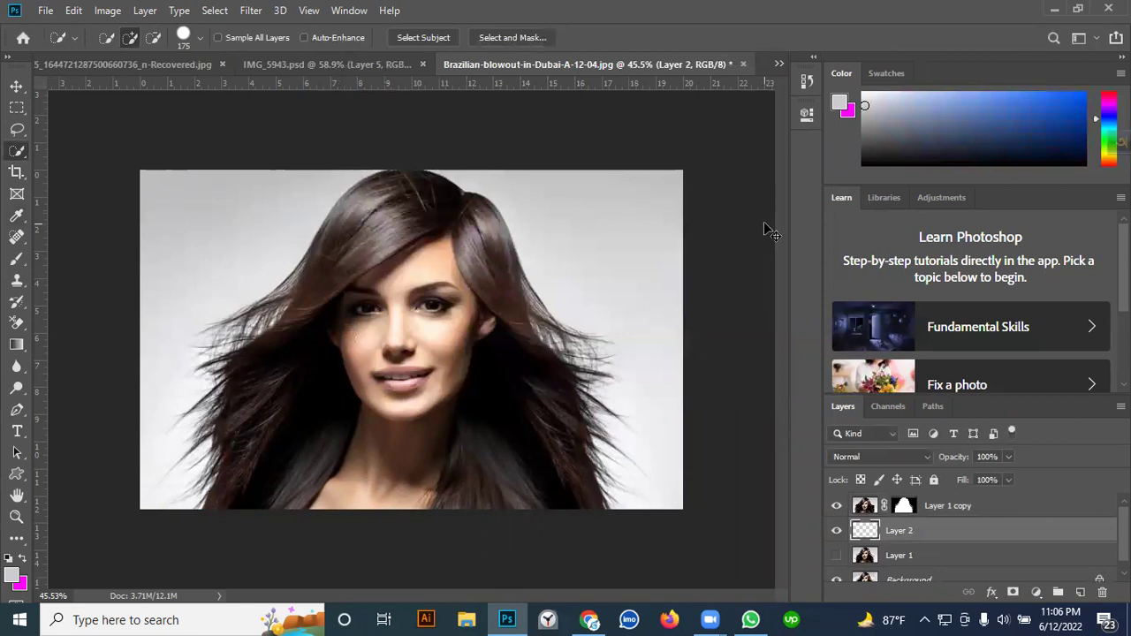
# Step: Fill the empty layer beneath the cutout with the magenta background color and toggle its visibility to compare with the original backdrop
pyautogui.hotkey('ctrl', 'BackSpace')
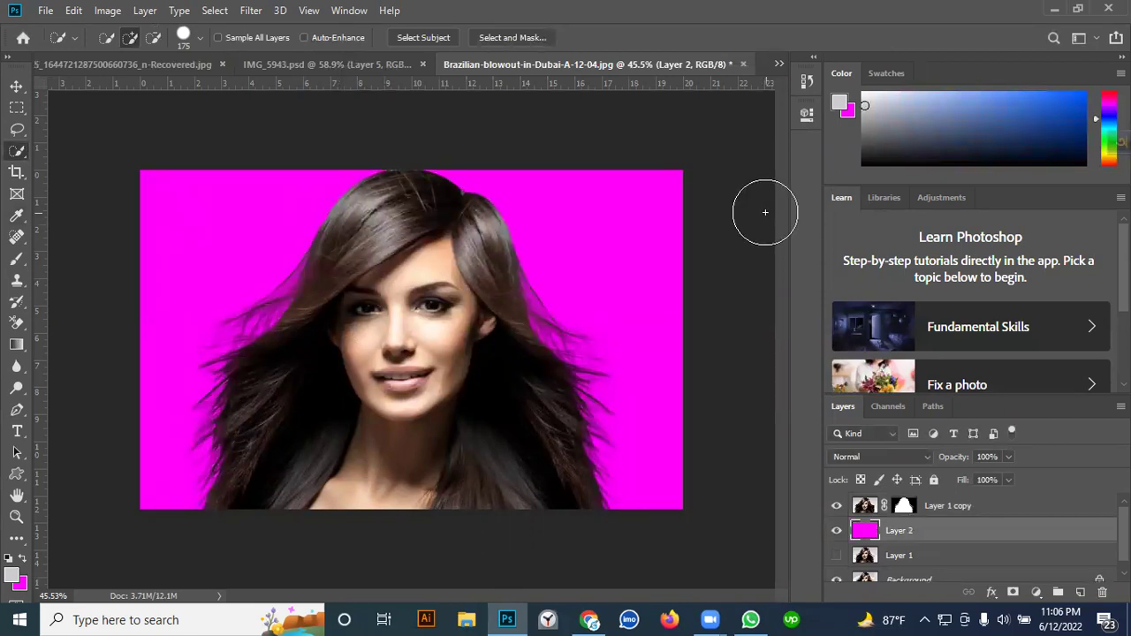
pyautogui.click(837, 533)
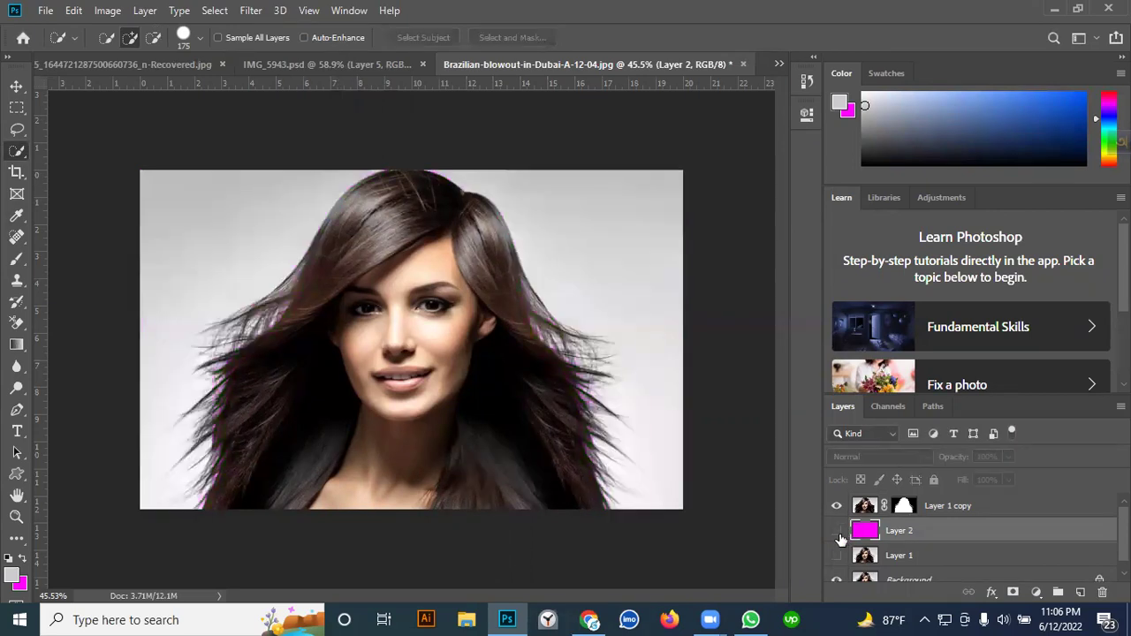
pyautogui.click(838, 533)
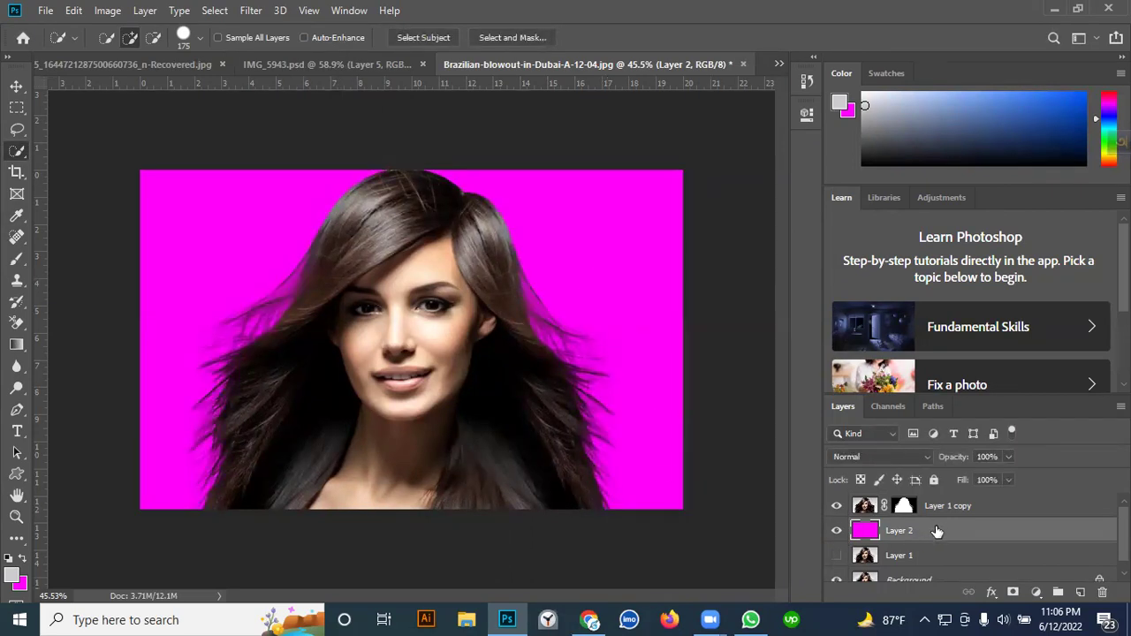